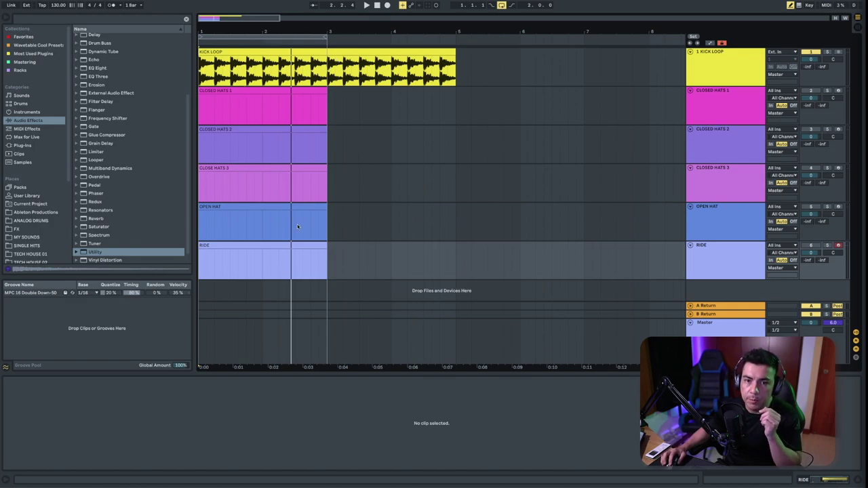
# Play the kick loop and go through the CLOSED HATS 1 to 3, OPEN HAT and RIDE tracks one by one
pyautogui.click(731, 66)
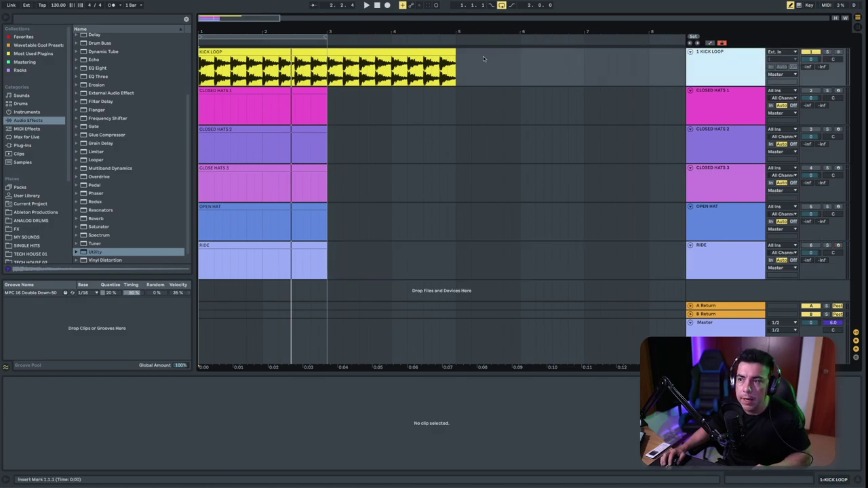
pyautogui.press('space')
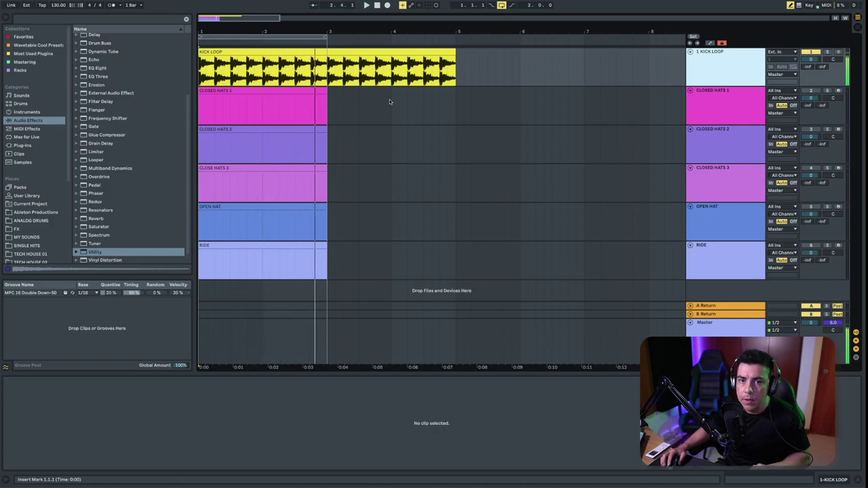
pyautogui.click(705, 108)
pyautogui.click(704, 154)
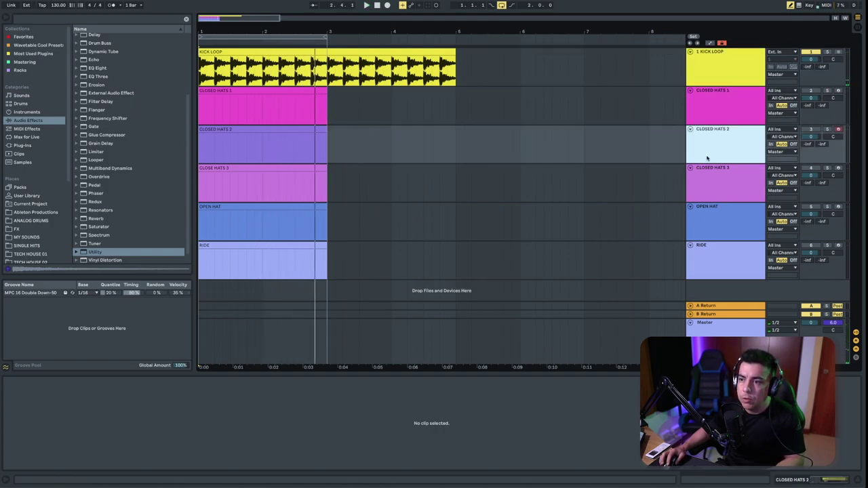
pyautogui.click(706, 189)
pyautogui.click(716, 233)
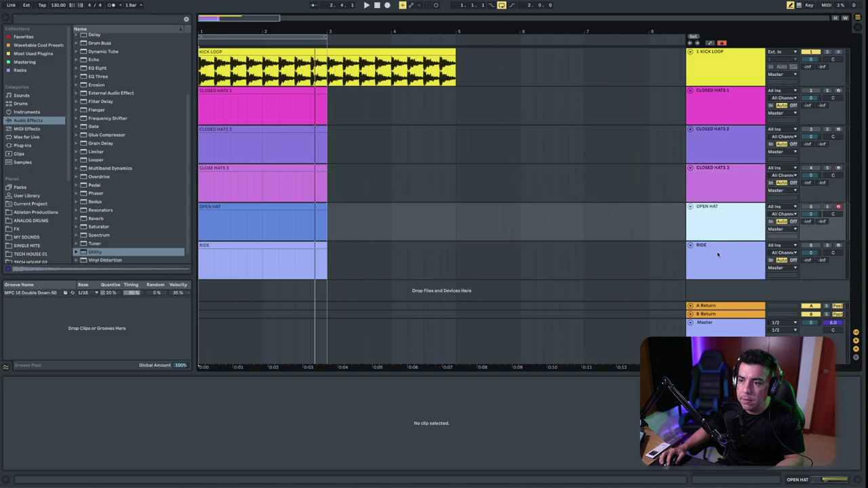
pyautogui.click(717, 251)
# Show the Drum Racks of CLOSED HATS 1 and CLOSED HATS 2 and inspect the hat sample on each C1 pad
pyautogui.click(730, 107)
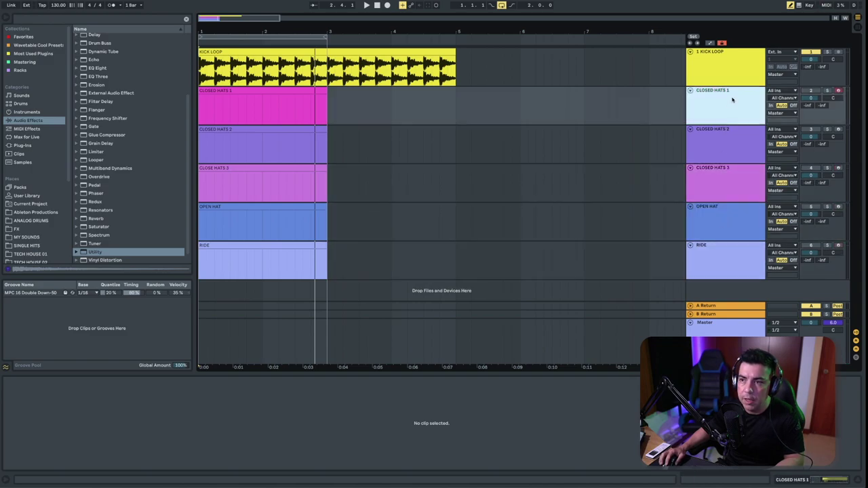
pyautogui.doubleClick(731, 101)
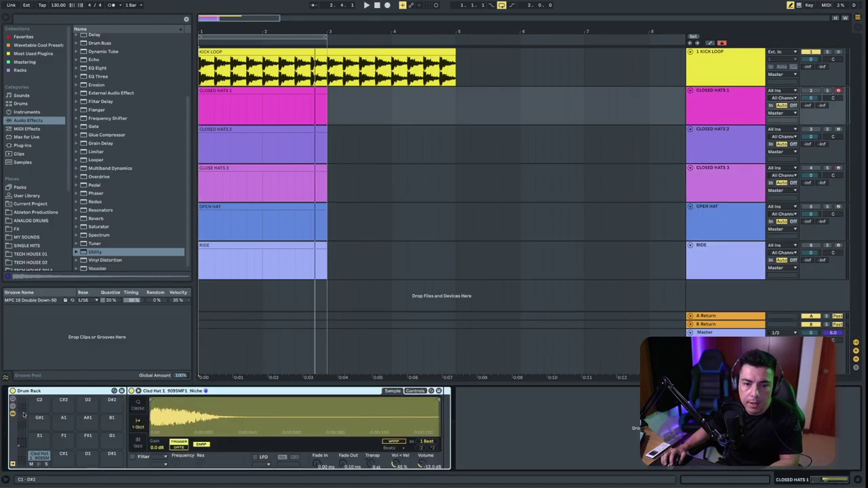
pyautogui.click(38, 458)
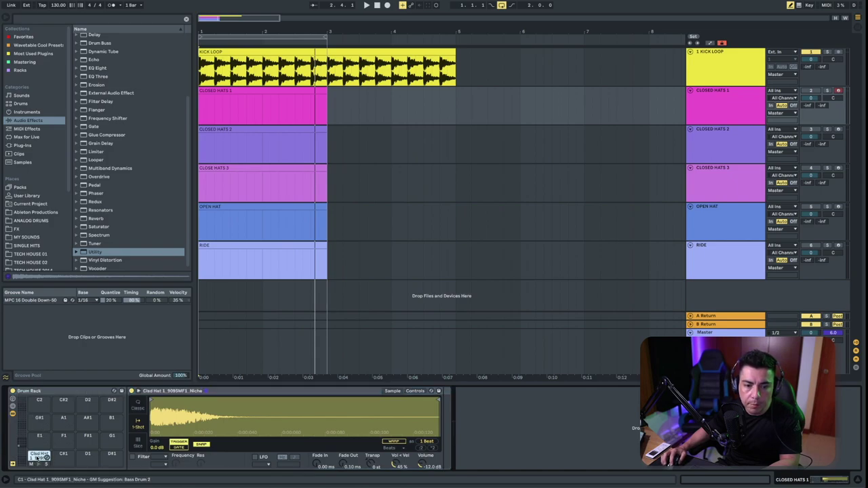
pyautogui.click(729, 138)
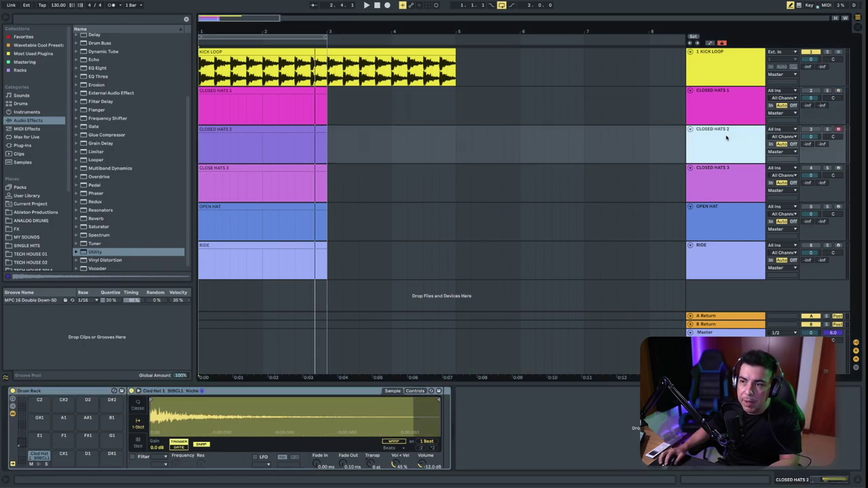
pyautogui.click(34, 456)
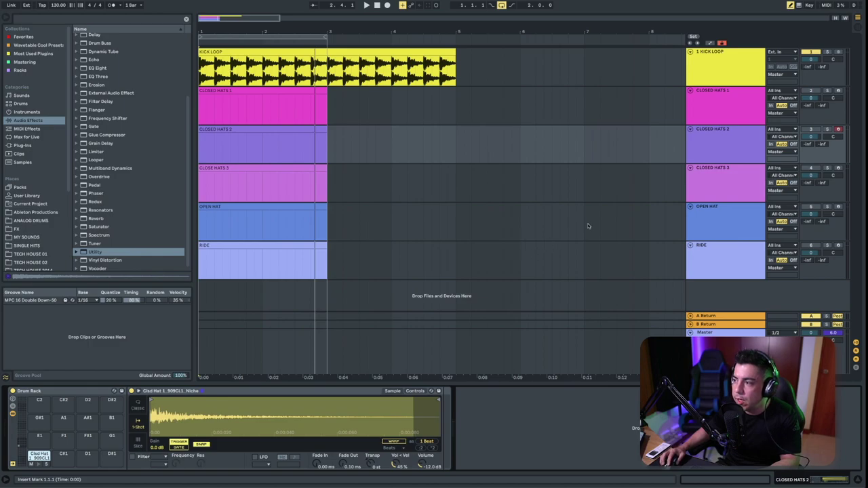
# Inspect the CLOSED HATS 3 sample and compare it with the samples on the other two closed hat tracks
pyautogui.click(721, 188)
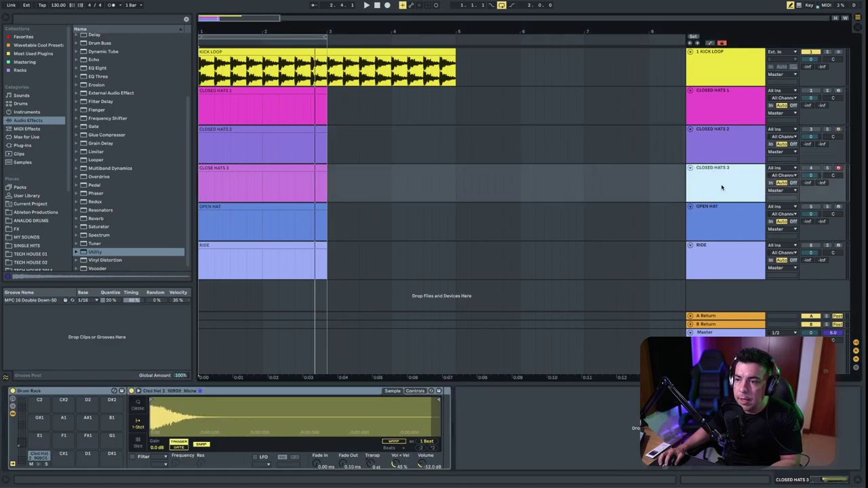
pyautogui.click(727, 103)
pyautogui.click(728, 145)
pyautogui.click(730, 175)
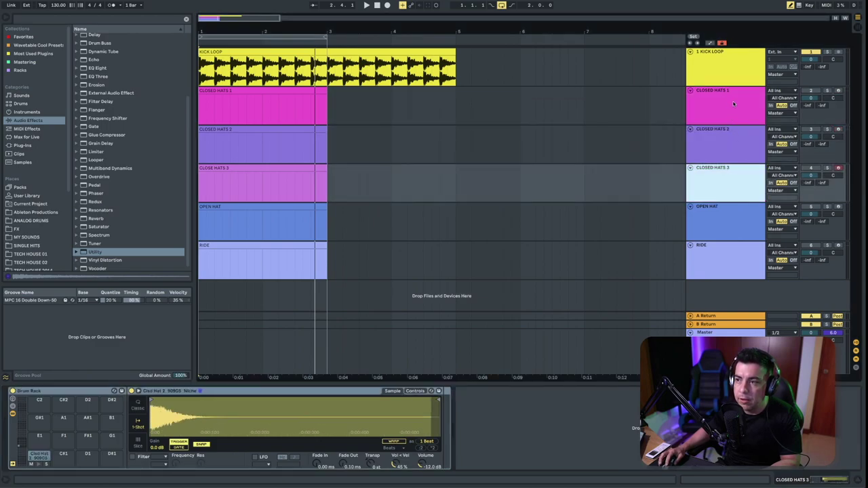
# Solo the CLOSED HATS 1 track and audition its hat sample from the Drum Rack
pyautogui.click(733, 103)
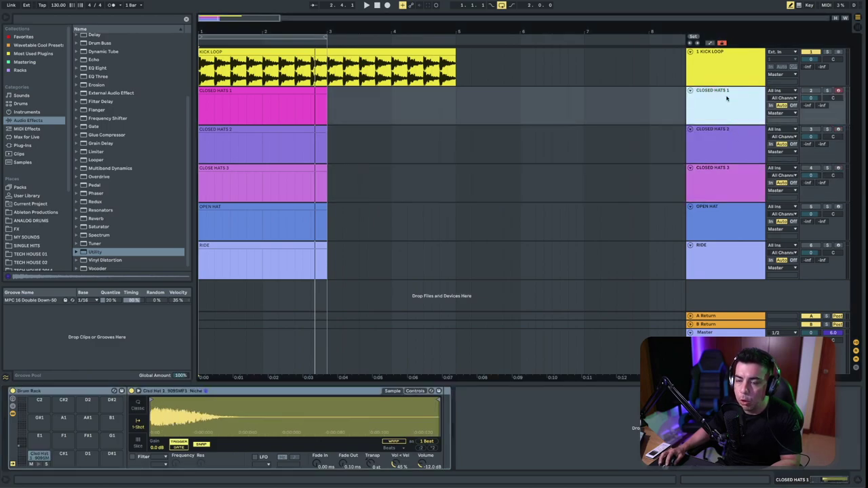
pyautogui.click(828, 91)
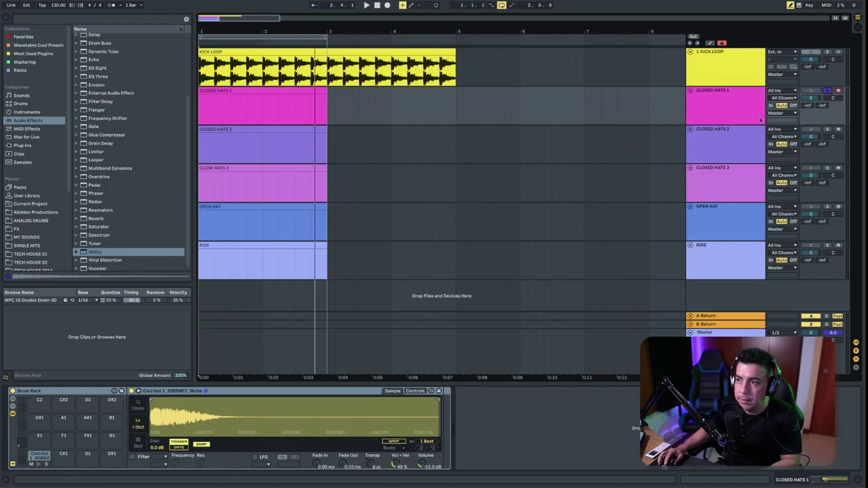
pyautogui.click(40, 462)
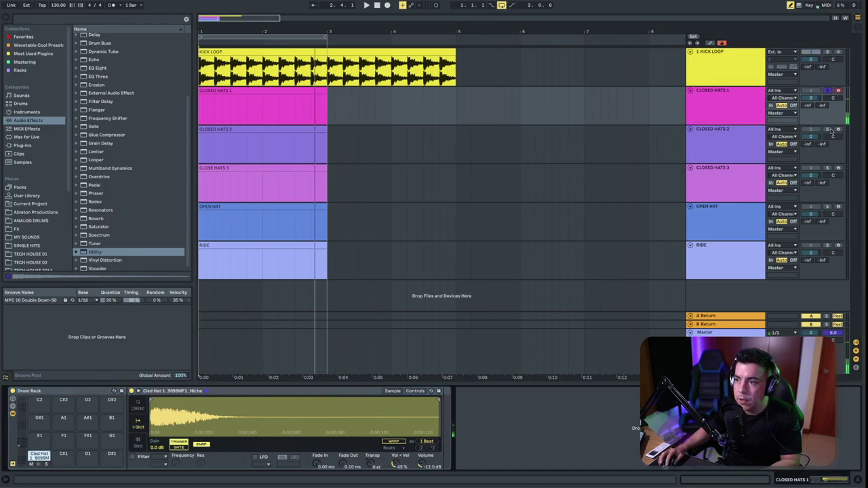
pyautogui.click(39, 464)
pyautogui.click(39, 464)
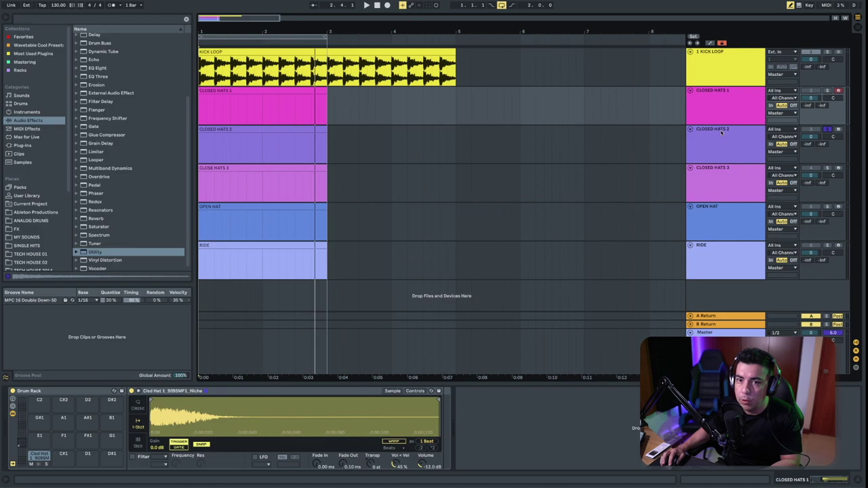
# Audition the hat samples of CLOSED HATS 2 and CLOSED HATS 3 in turn, with each track soloed
pyautogui.click(827, 130)
pyautogui.click(40, 464)
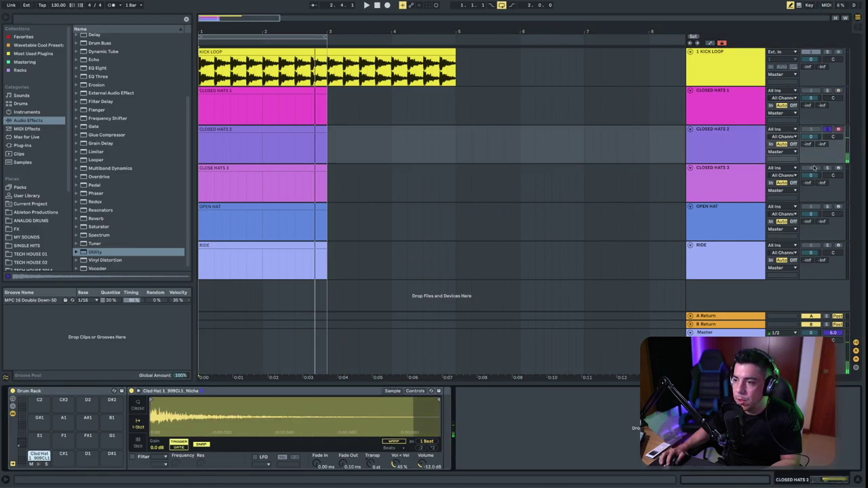
pyautogui.click(729, 182)
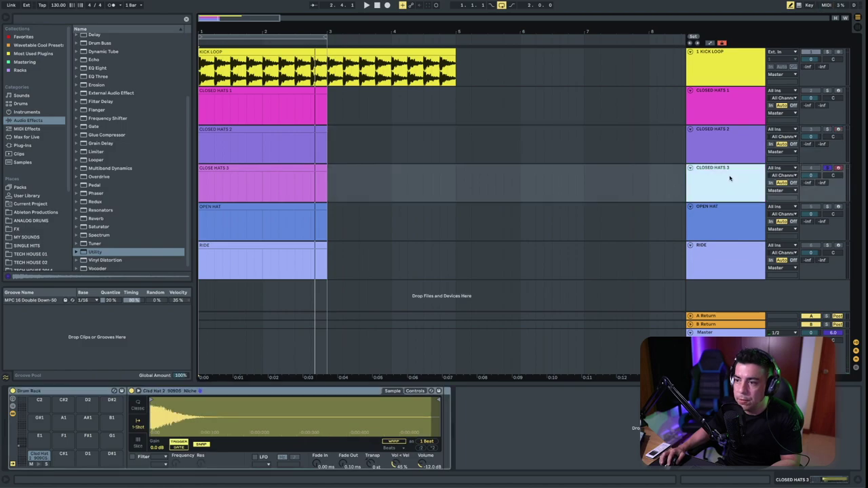
pyautogui.click(38, 464)
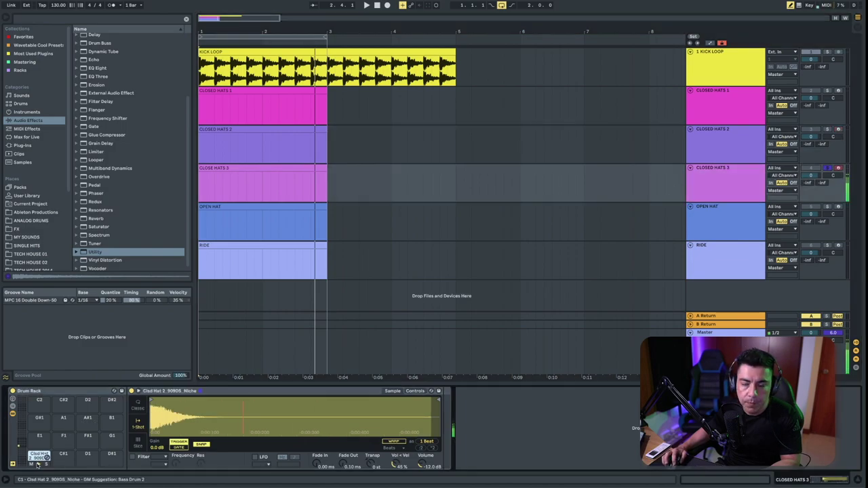
# Solo the OPEN HAT track and audition its open hat sample from the Drum Rack
pyautogui.click(740, 208)
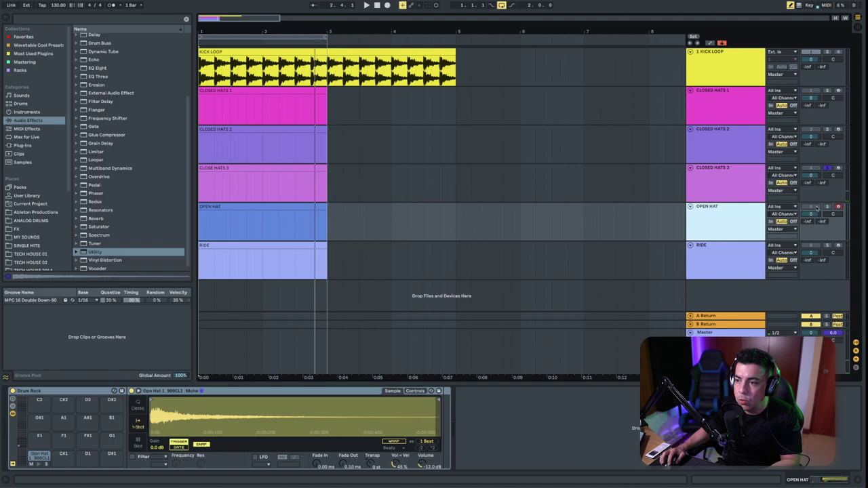
pyautogui.click(826, 206)
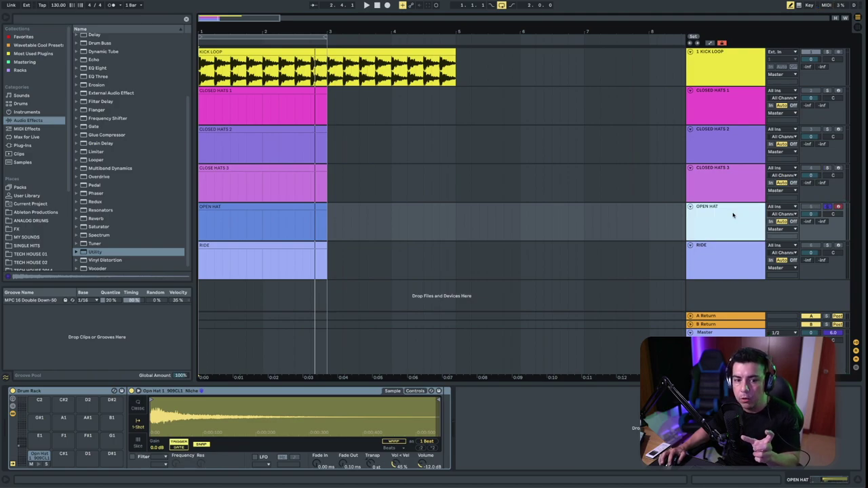
pyautogui.click(39, 464)
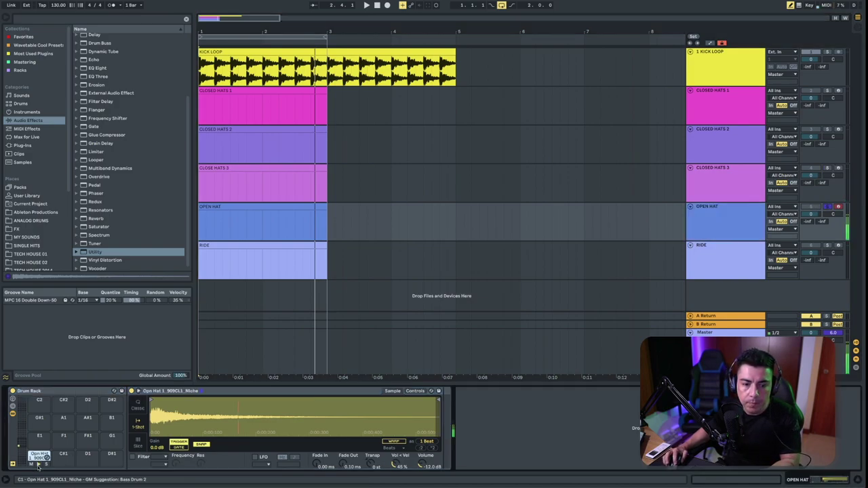
# Solo the RIDE track and audition its ride sample from the Drum Rack
pyautogui.click(728, 248)
pyautogui.click(826, 246)
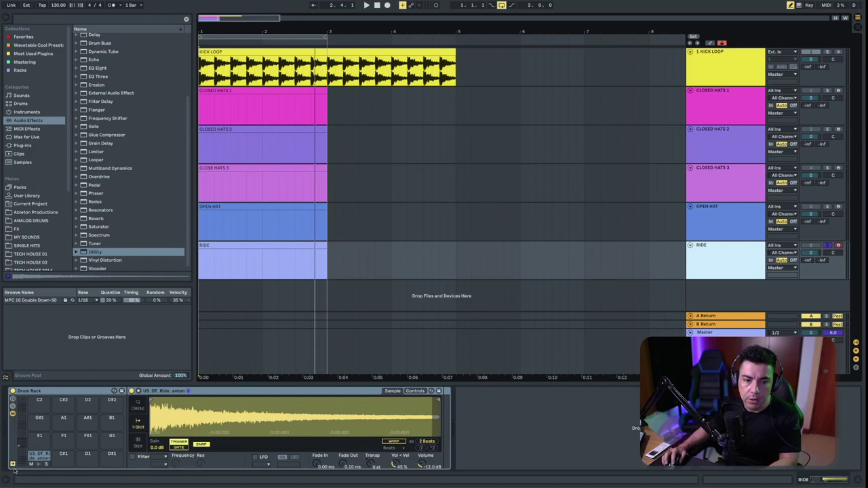
pyautogui.click(39, 464)
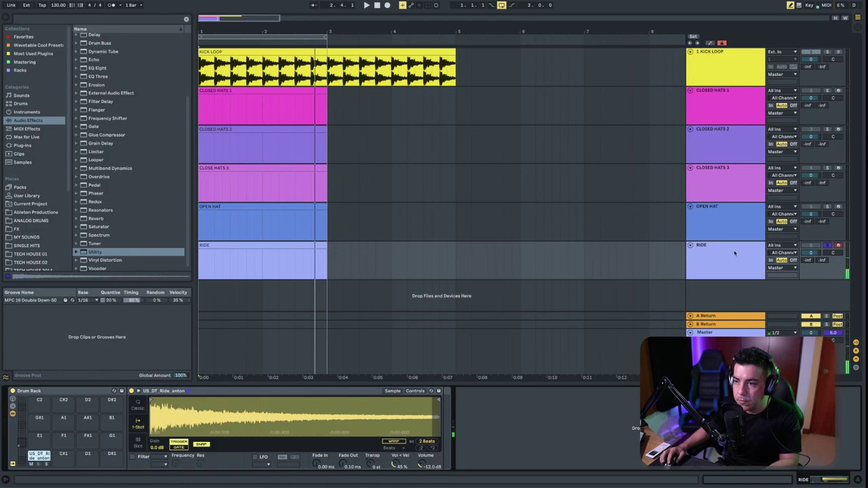
# Review the hat tracks and the empty MIDI clips on the closed hats, open hat and ride tracks
pyautogui.click(741, 221)
pyautogui.click(733, 159)
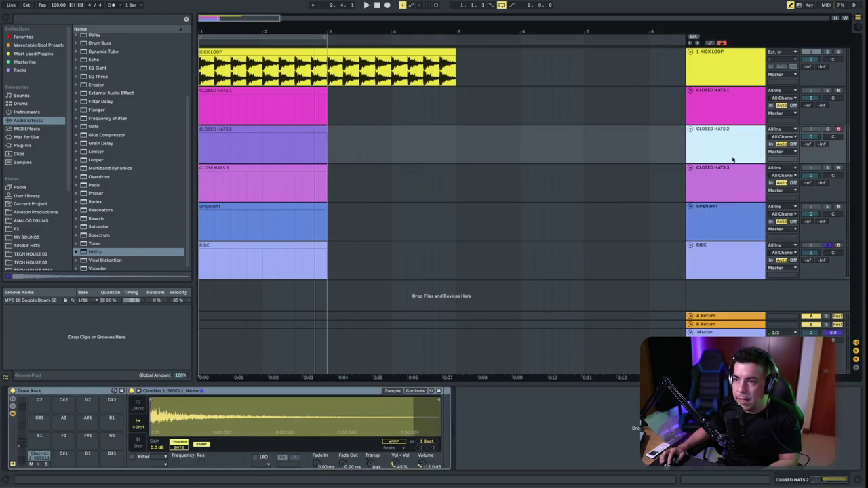
pyautogui.click(716, 100)
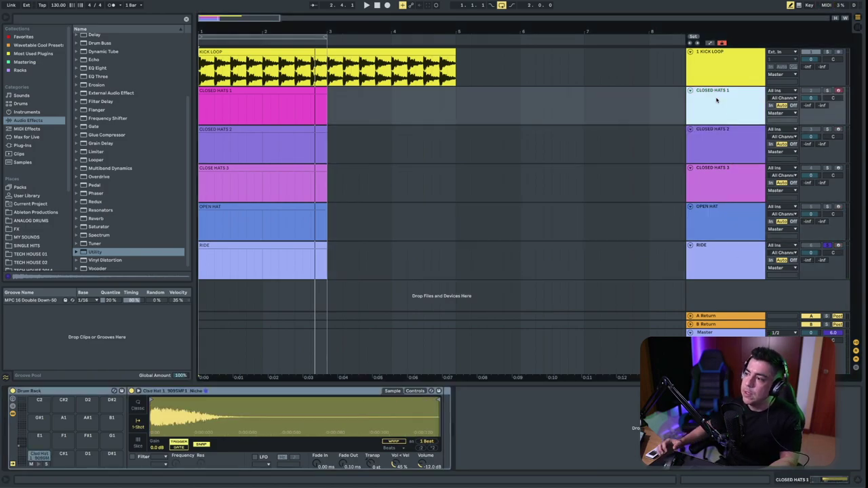
pyautogui.click(263, 91)
pyautogui.click(264, 129)
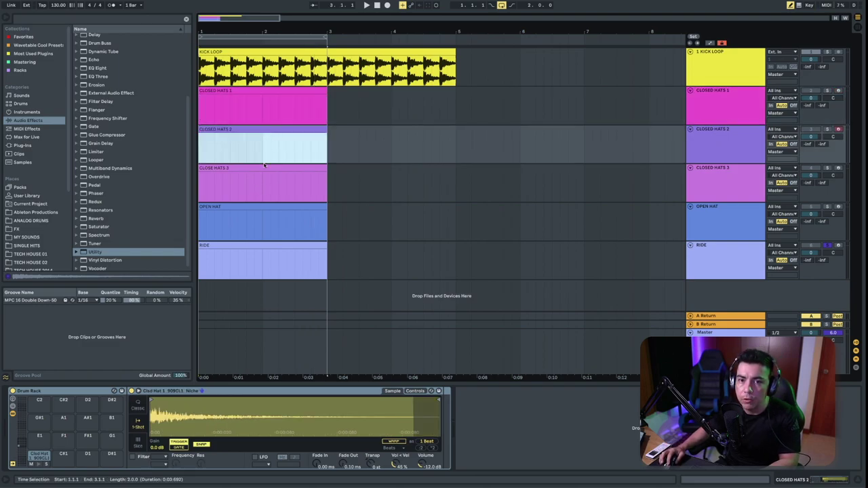
pyautogui.click(264, 167)
pyautogui.click(277, 208)
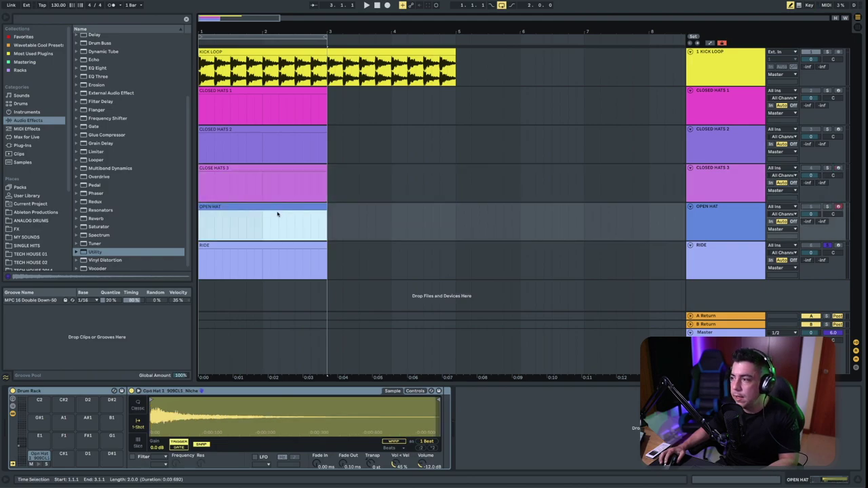
pyautogui.click(261, 246)
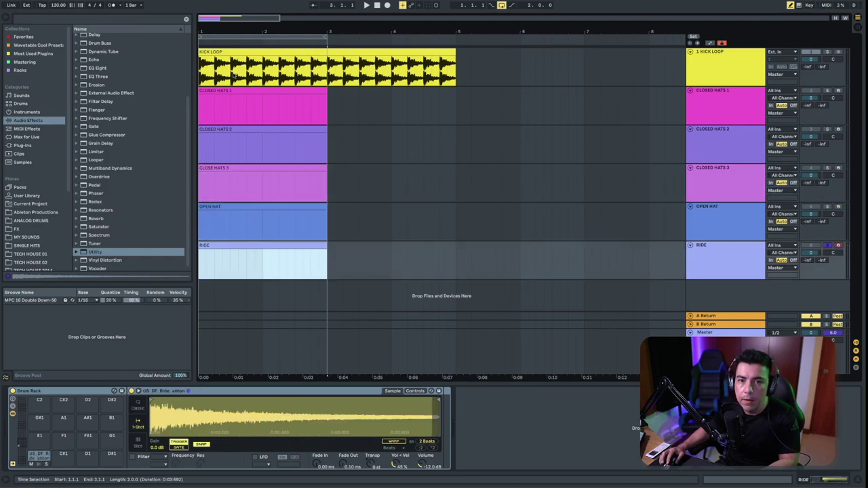
# Select the CLOSED HATS 1 clip and mark its two-bar span from 1.1.1 to 3.1.1
pyautogui.click(240, 91)
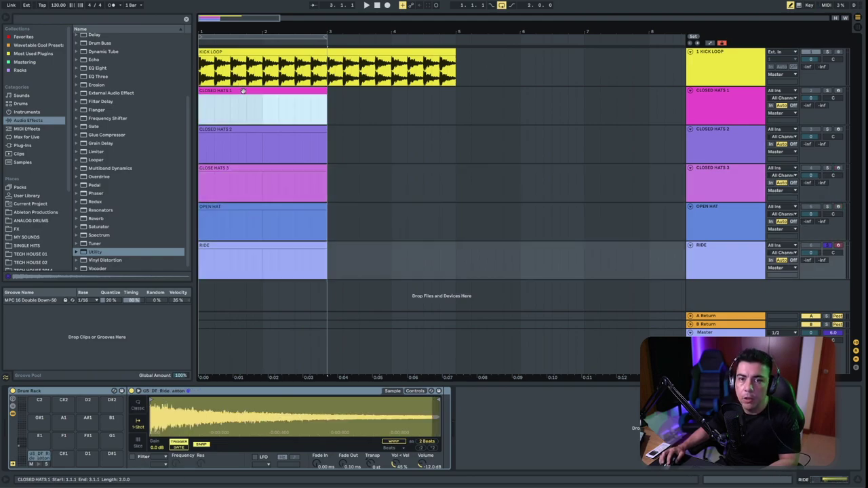
pyautogui.click(717, 112)
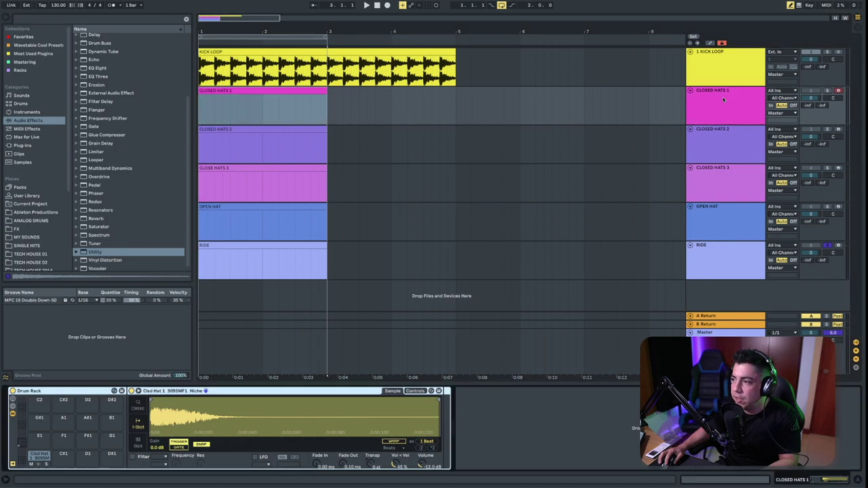
pyautogui.click(278, 90)
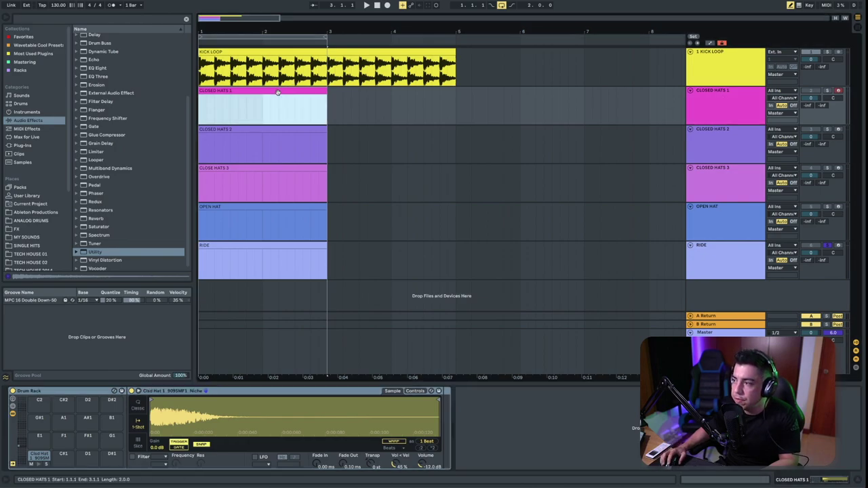
pyautogui.moveTo(328, 109); pyautogui.dragTo(192, 110)
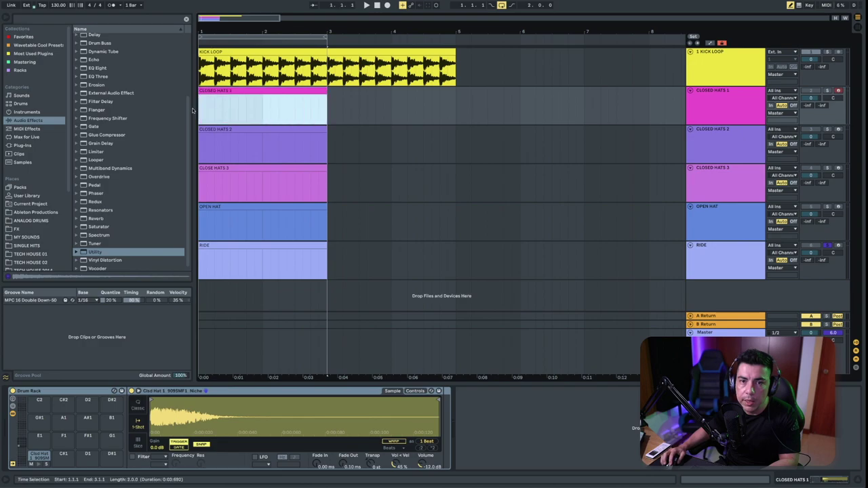
# Open the CLOSED HATS 1 clip in the MIDI note editor and enlarge the editor area
pyautogui.click(284, 92)
pyautogui.doubleClick(285, 92)
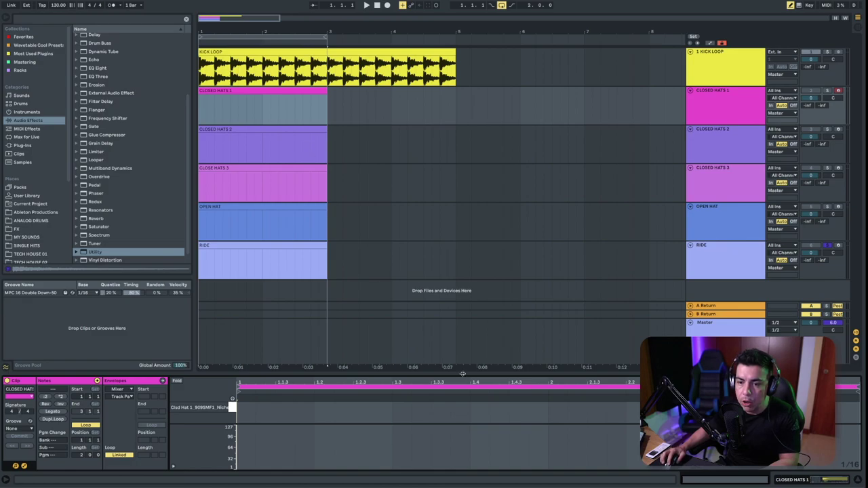
pyautogui.moveTo(463, 374); pyautogui.dragTo(462, 278)
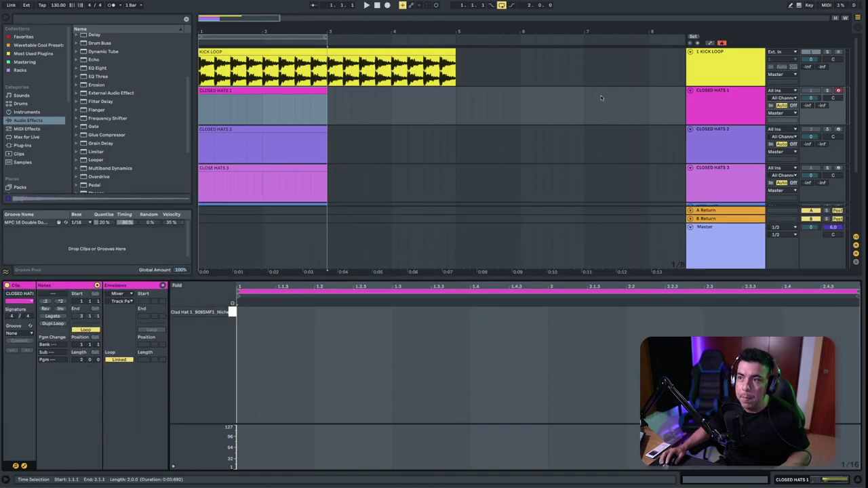
pyautogui.click(275, 360)
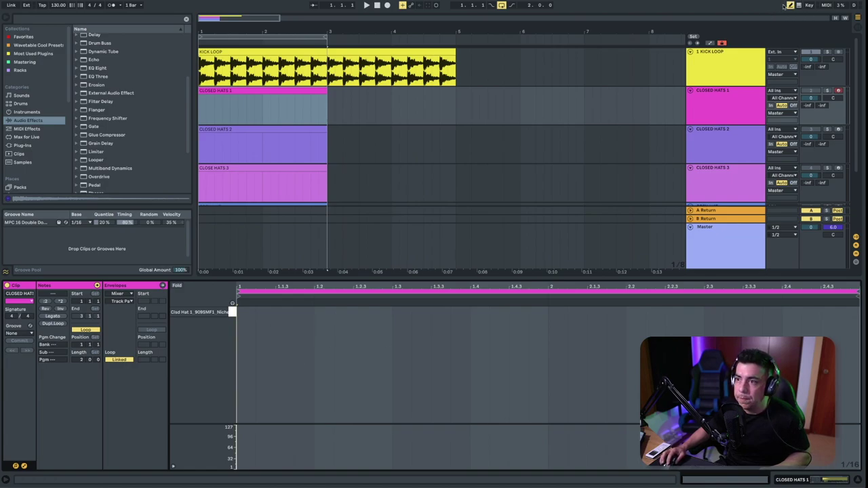
# Set the fixed grid to 1/16 and fill both bars of the CLOSED HATS 1 clip with sixteenth notes on the hat row
pyautogui.rightClick(300, 327)
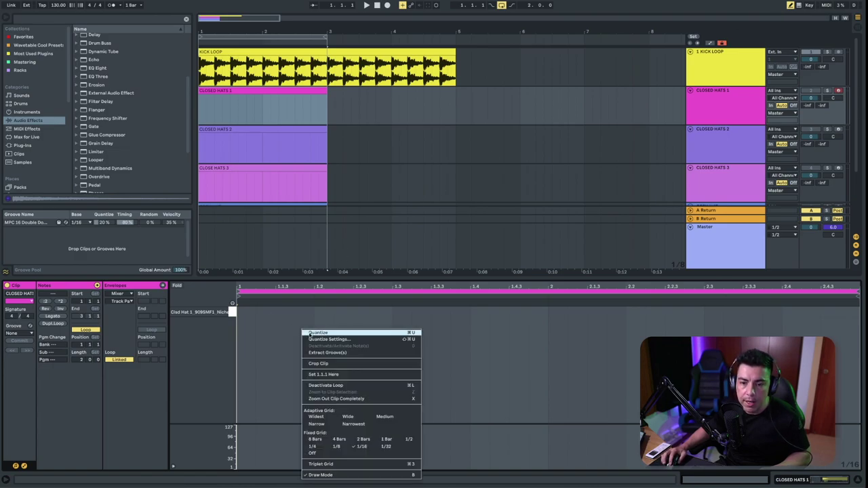
pyautogui.click(365, 449)
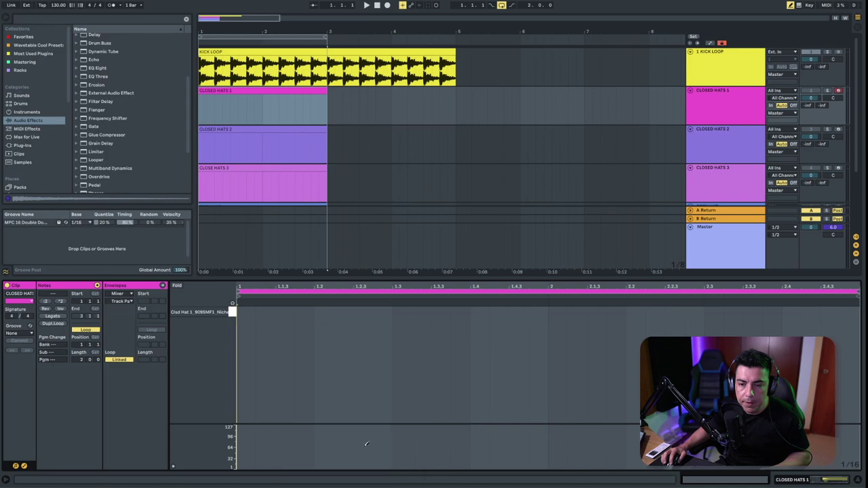
pyautogui.rightClick(304, 333)
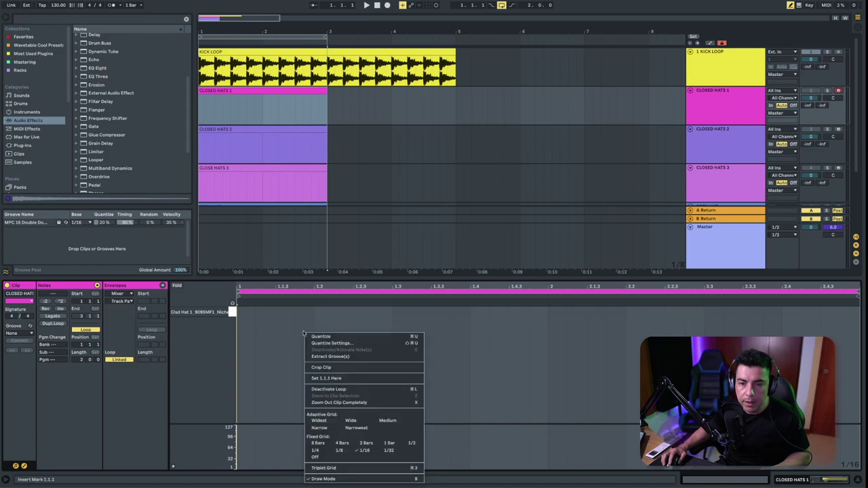
pyautogui.click(365, 450)
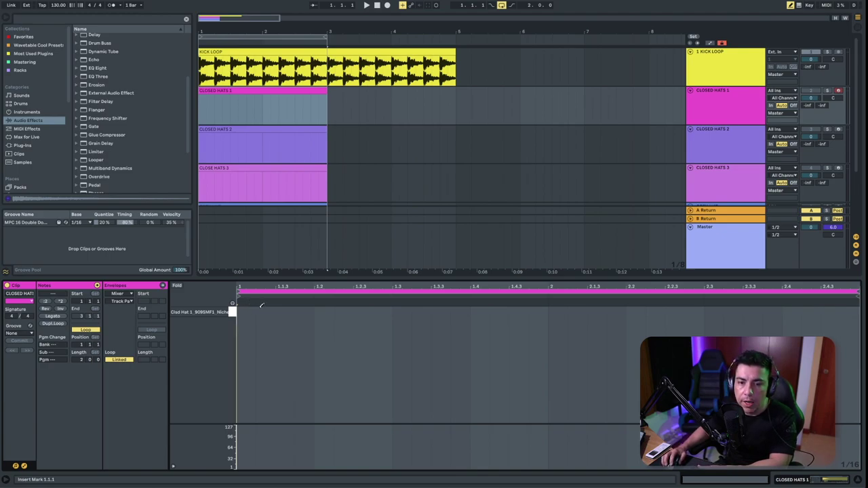
pyautogui.moveTo(244, 311); pyautogui.dragTo(851, 310)
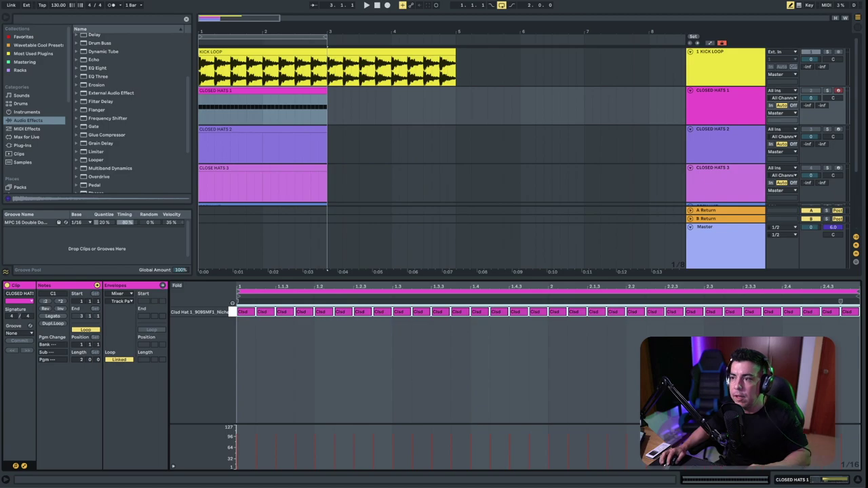
# Solo the CLOSED HATS 1 track and audition its sixteenth-note pattern alongside its Drum Rack sample
pyautogui.click(827, 90)
pyautogui.press('space')
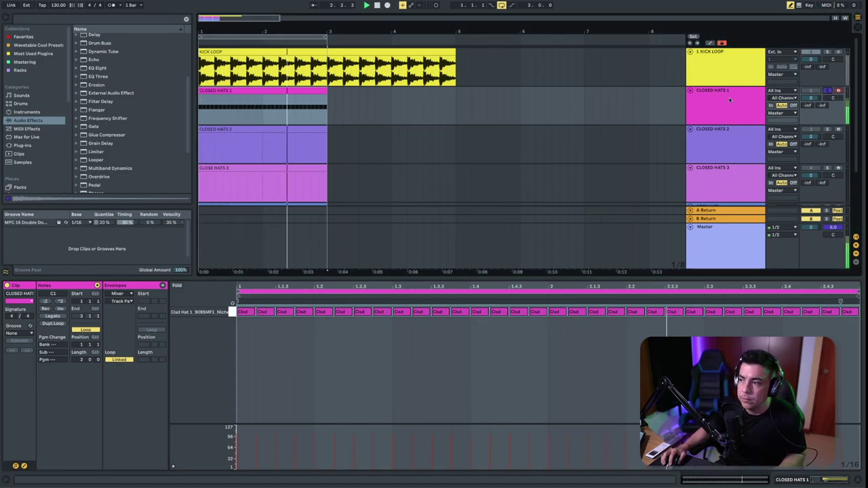
pyautogui.click(730, 100)
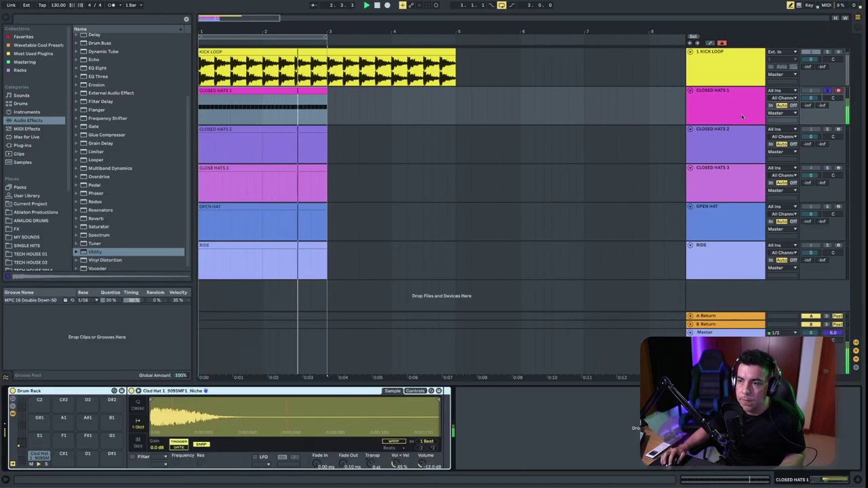
pyautogui.click(732, 112)
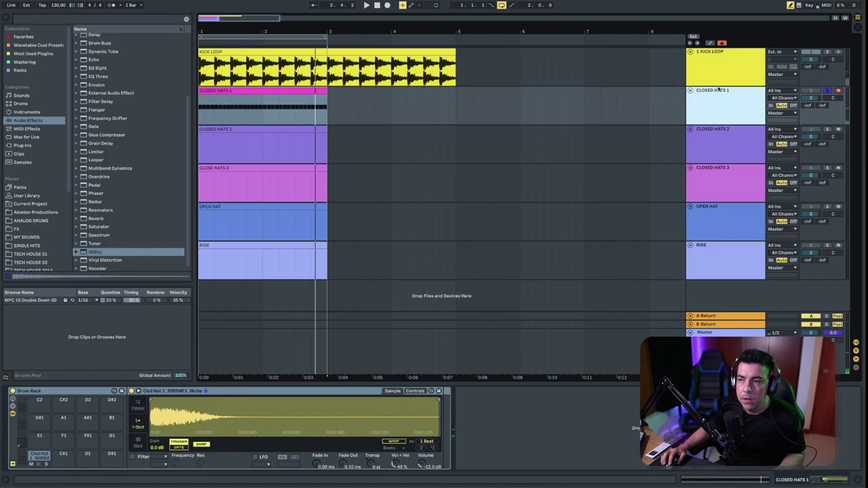
# Fill both bars of the CLOSED HATS 2 clip with 1/16 notes and play the track back soloed
pyautogui.click(735, 140)
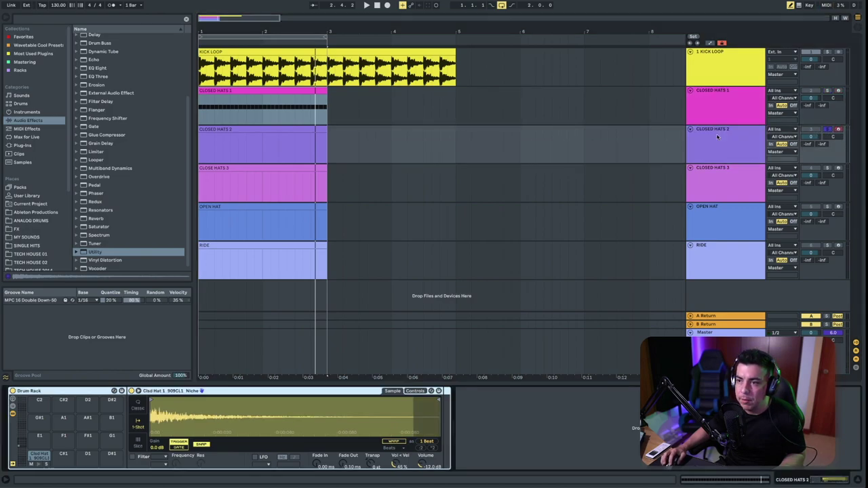
pyautogui.click(221, 129)
pyautogui.doubleClick(221, 129)
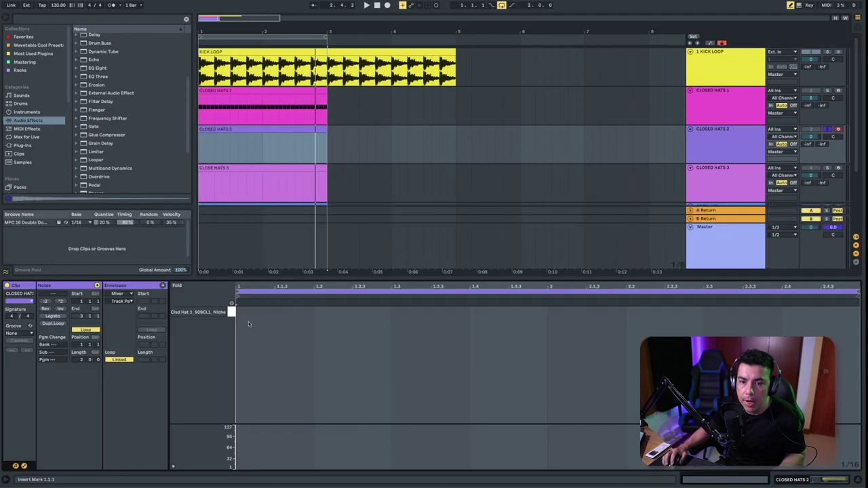
pyautogui.moveTo(244, 311); pyautogui.dragTo(856, 312)
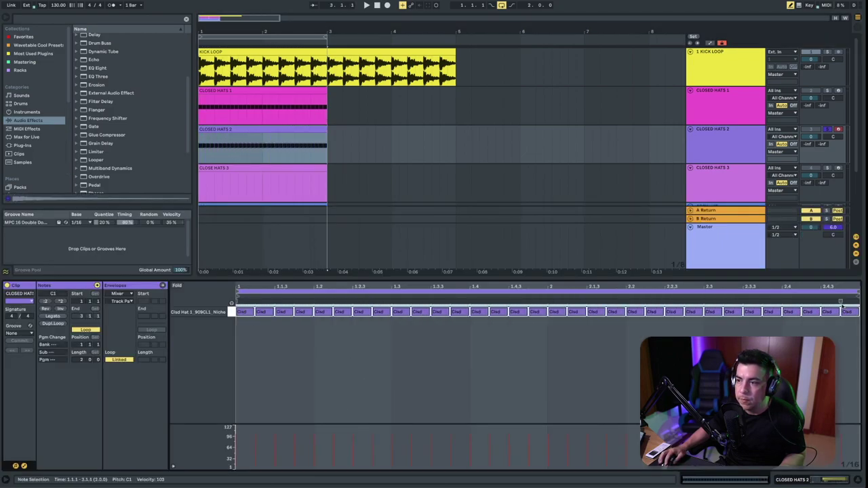
pyautogui.click(741, 132)
pyautogui.press('space')
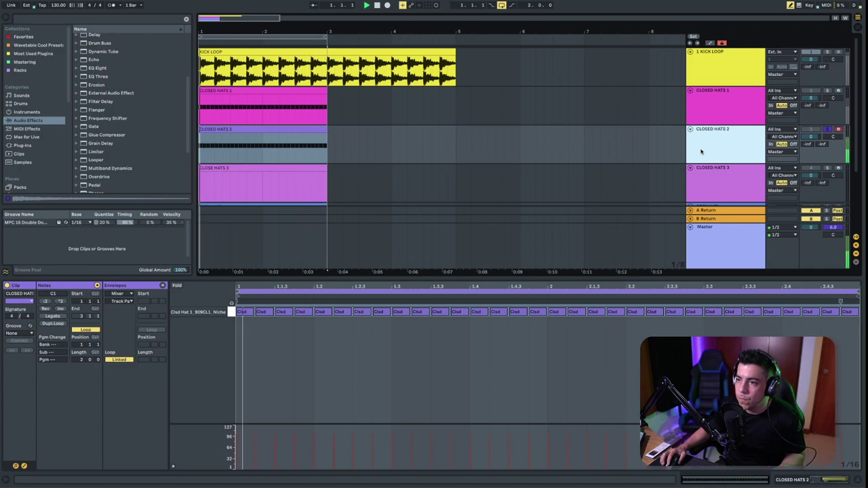
# Solo the CLOSED HATS 3 track, fill its two-bar clip with 1/16 notes and play it back
pyautogui.click(827, 167)
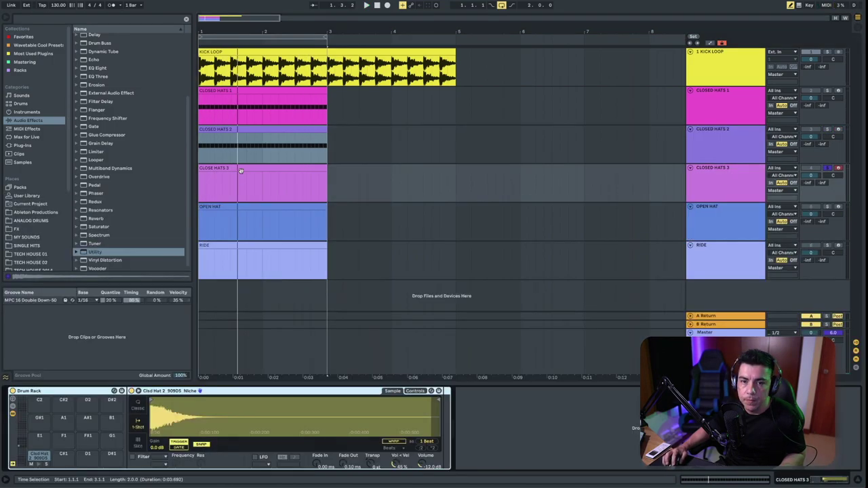
pyautogui.doubleClick(240, 174)
pyautogui.moveTo(242, 305); pyautogui.dragTo(828, 299)
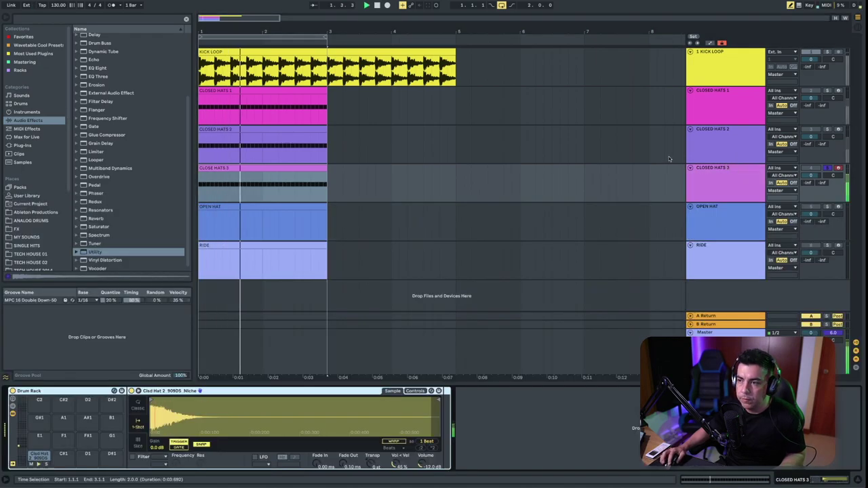
pyautogui.press('space')
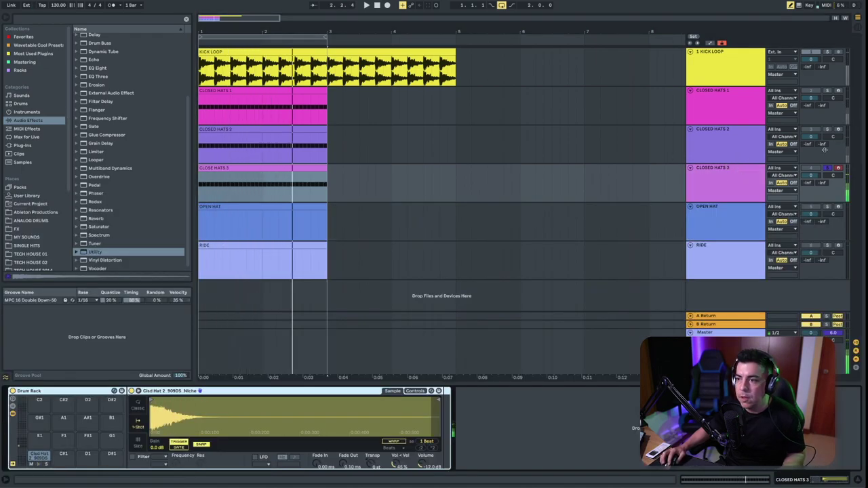
# Add CLOSED HATS 1 and CLOSED HATS 2 to the solo and audition all three closed hats together
pyautogui.click(828, 130)
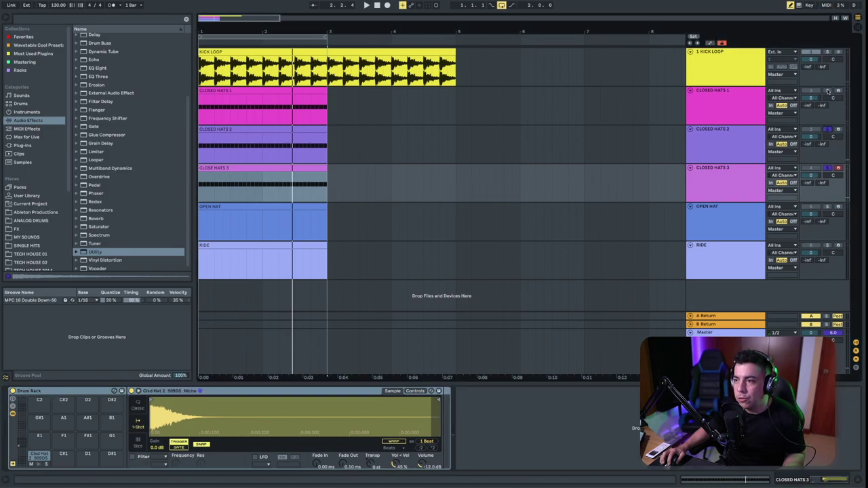
pyautogui.click(712, 102)
pyautogui.press('space')
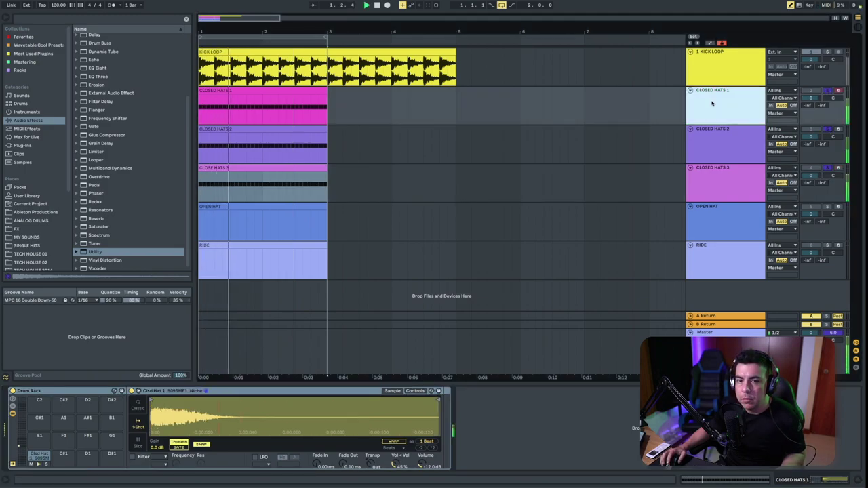
pyautogui.press('space')
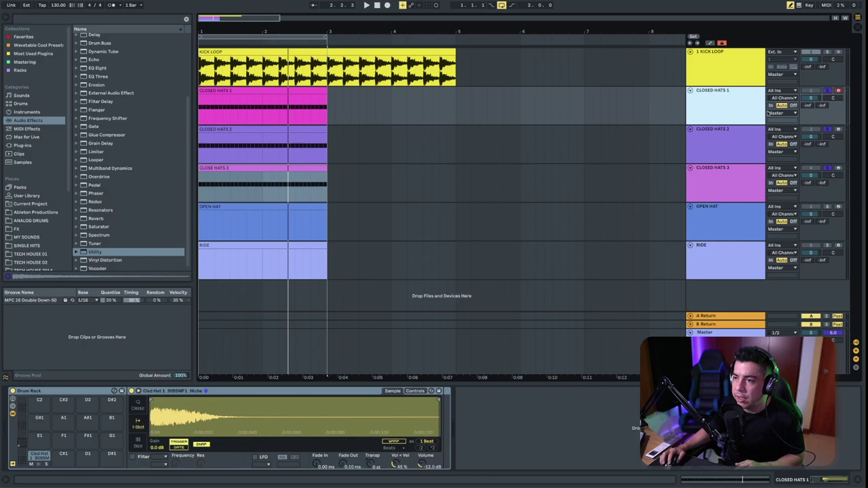
# Draw a rising and falling velocity wave between about 50 and 90 across the notes of the CLOSED HATS 1 clip
pyautogui.doubleClick(739, 107)
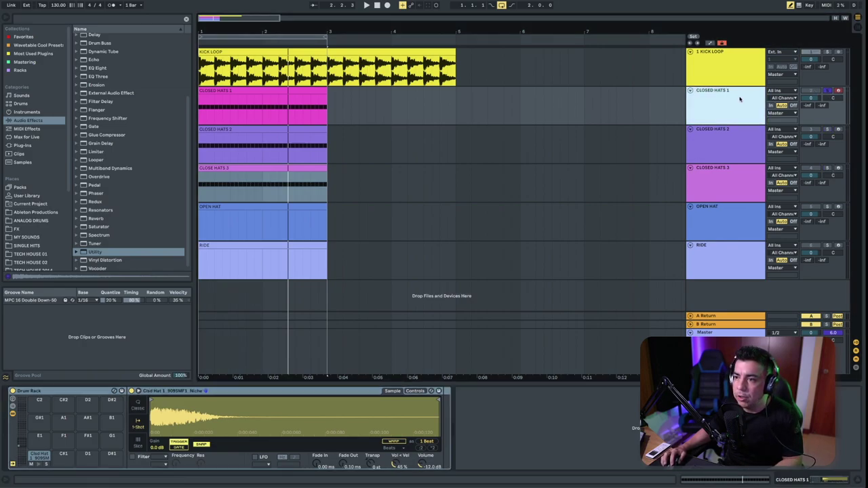
pyautogui.click(246, 91)
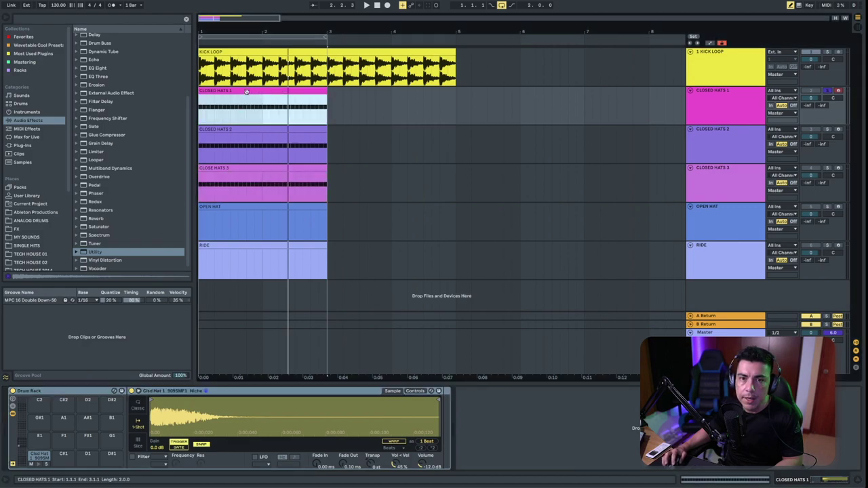
pyautogui.doubleClick(248, 91)
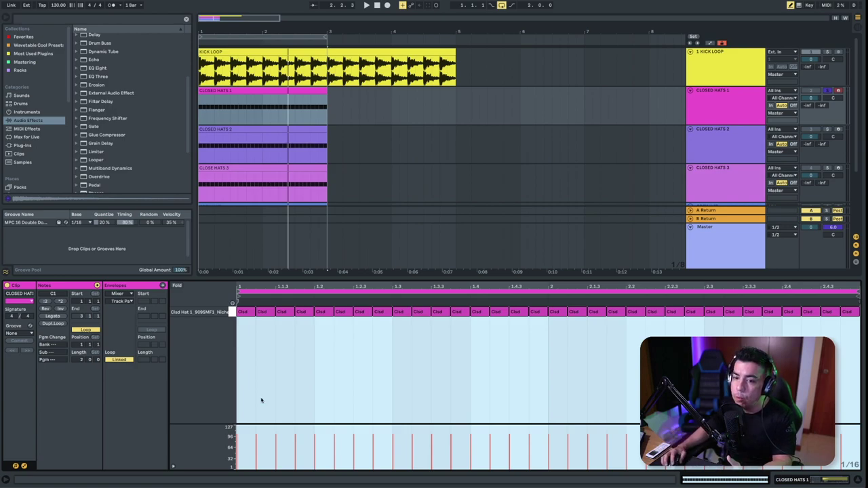
pyautogui.click(262, 371)
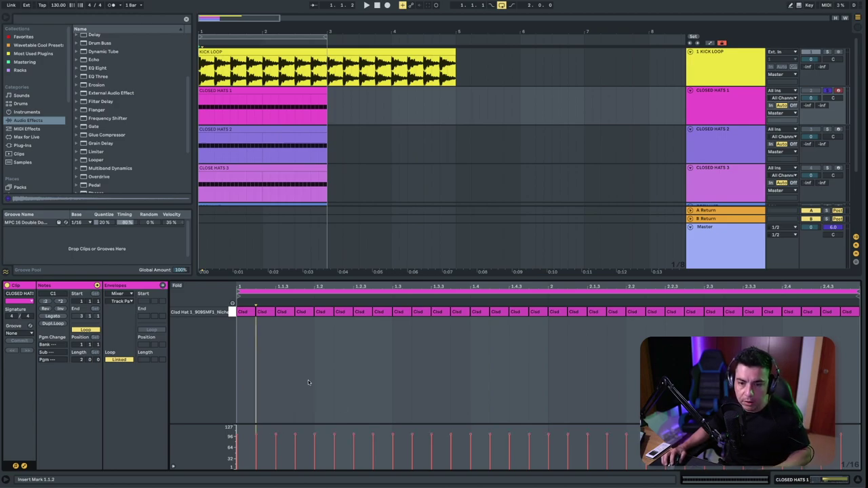
pyautogui.moveTo(244, 451); pyautogui.dragTo(324, 444)
pyautogui.moveTo(428, 442); pyautogui.dragTo(744, 446)
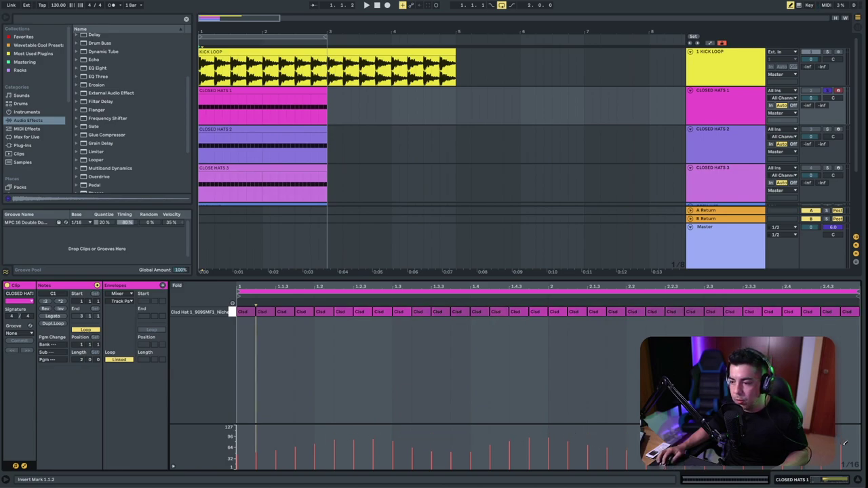
# Audition the CLOSED HATS 1 velocity pattern alone and with the KICK LOOP track soloed alongside it
pyautogui.press('space')
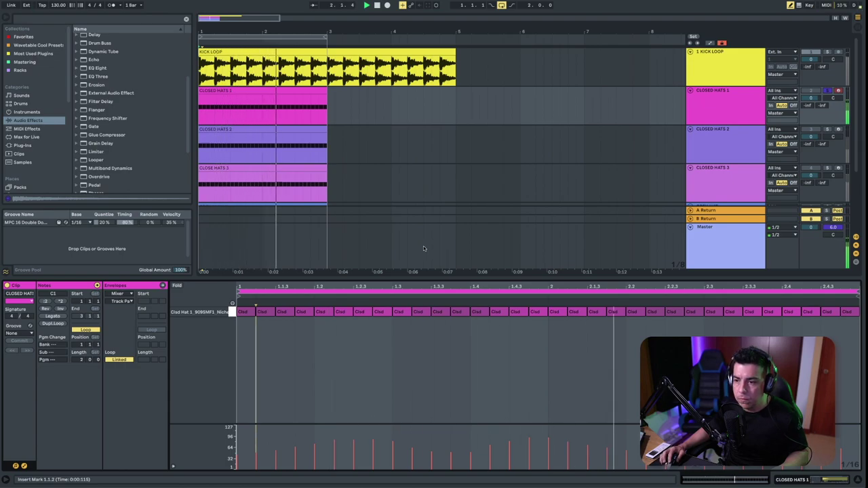
pyautogui.press('space')
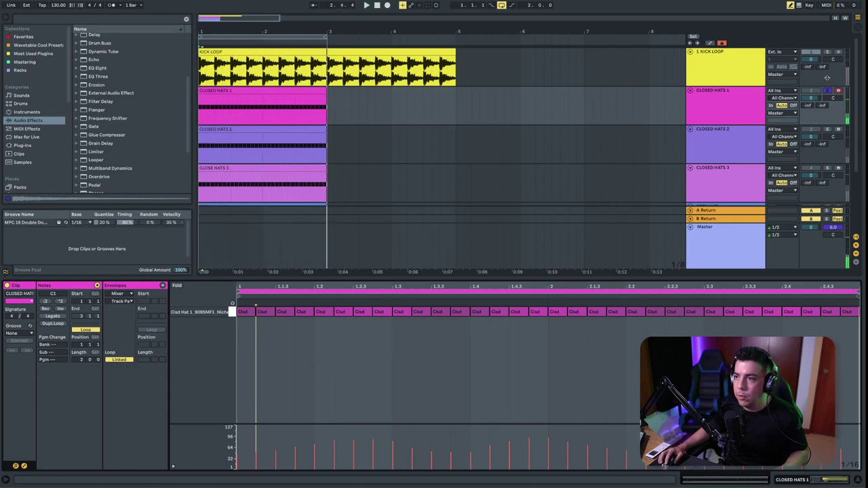
pyautogui.press('space')
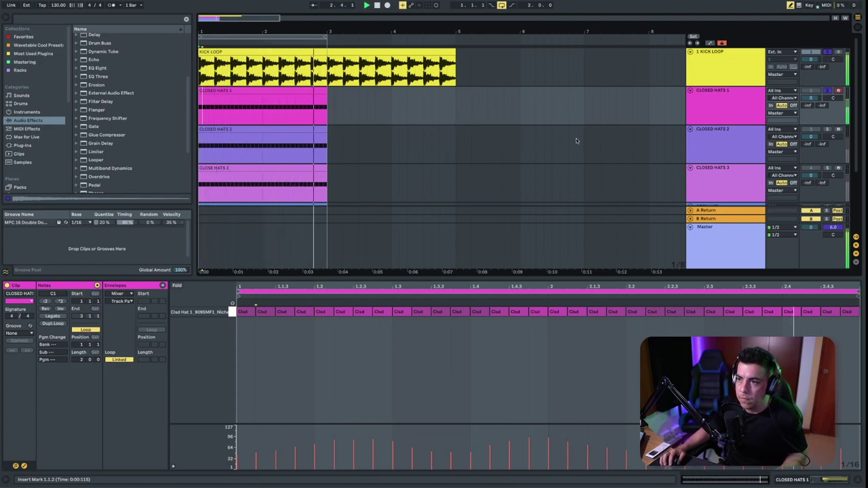
# Stop playback, solo only the CLOSED HATS 2 track and show its device chain
pyautogui.click(711, 136)
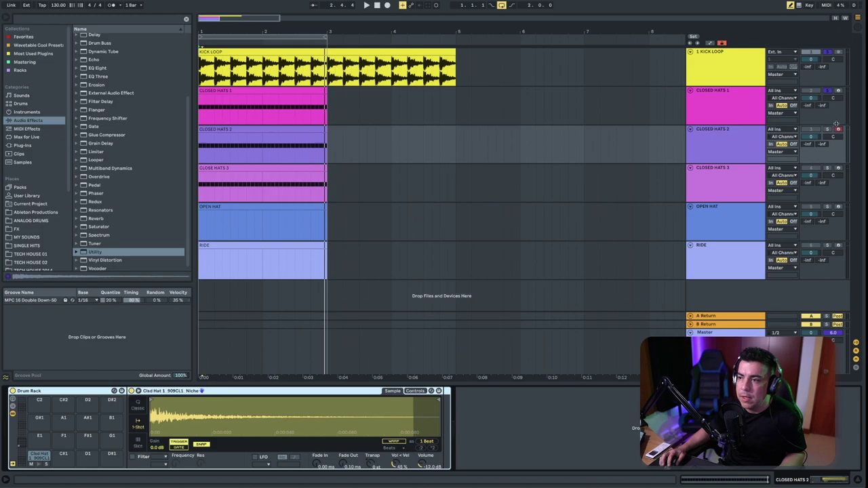
pyautogui.click(828, 129)
pyautogui.click(717, 141)
pyautogui.click(631, 150)
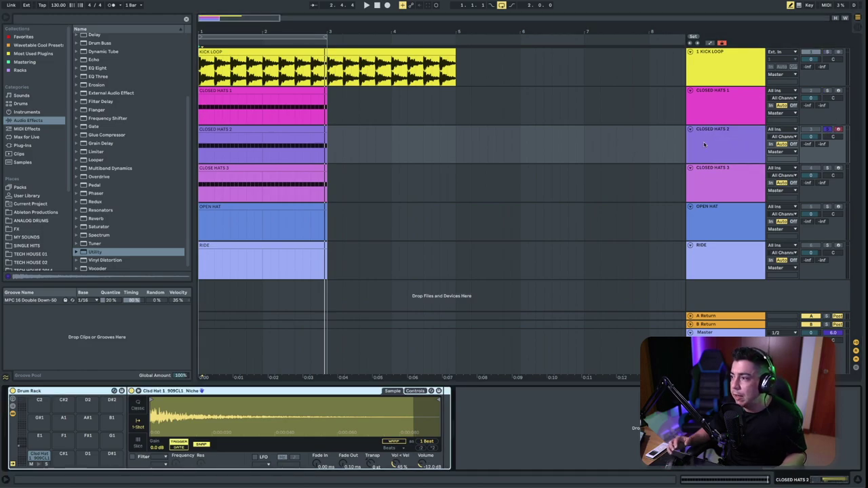
pyautogui.click(707, 143)
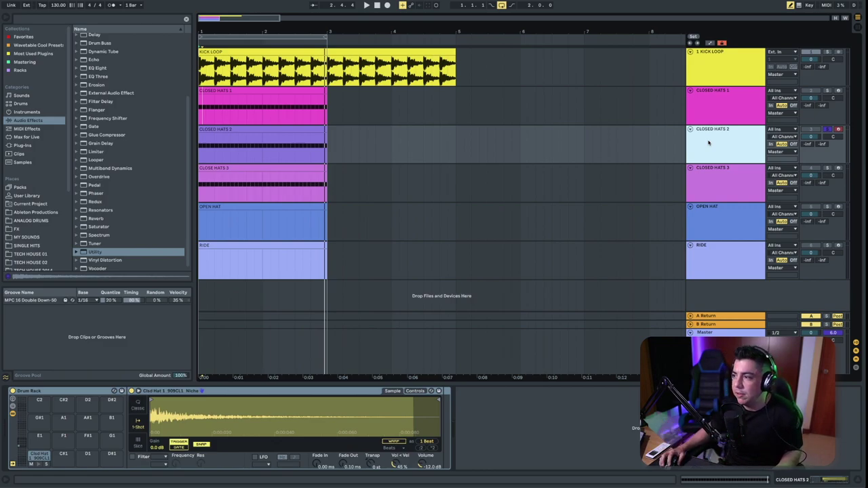
# Add the Auto Pan audio effect after the Drum Rack on the CLOSED HATS 2 track
pyautogui.click(239, 128)
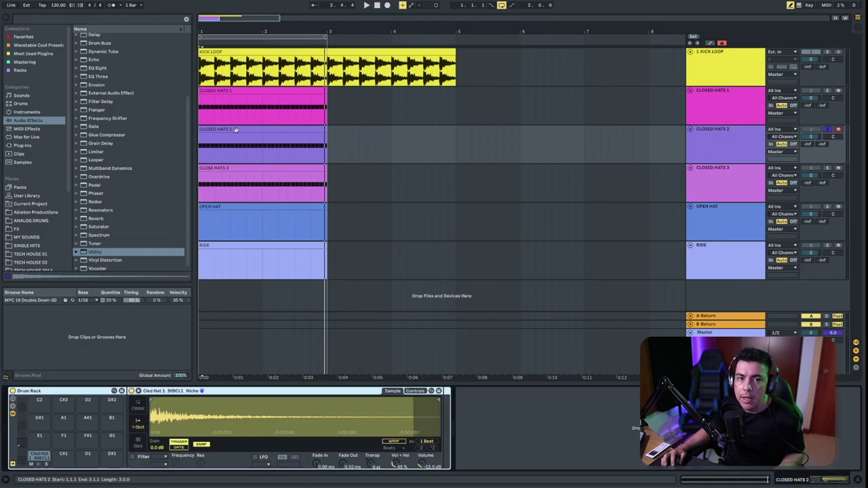
pyautogui.click(23, 120)
pyautogui.scroll(5, 124, 157)
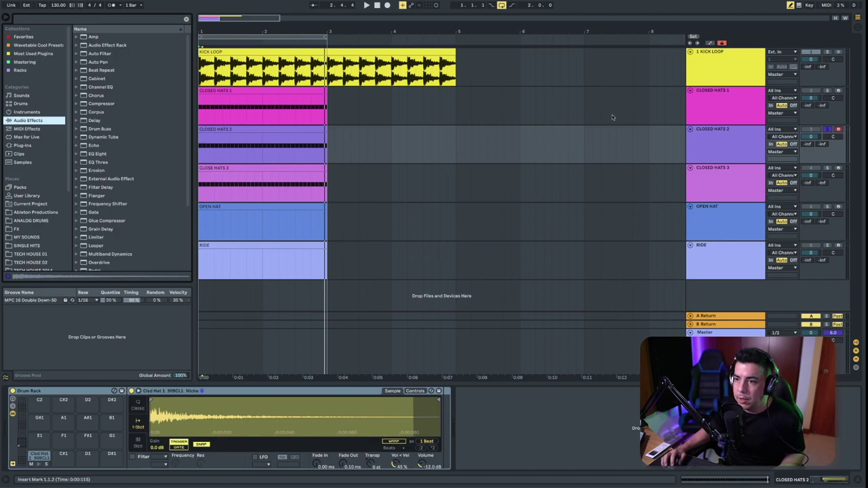
pyautogui.click(724, 145)
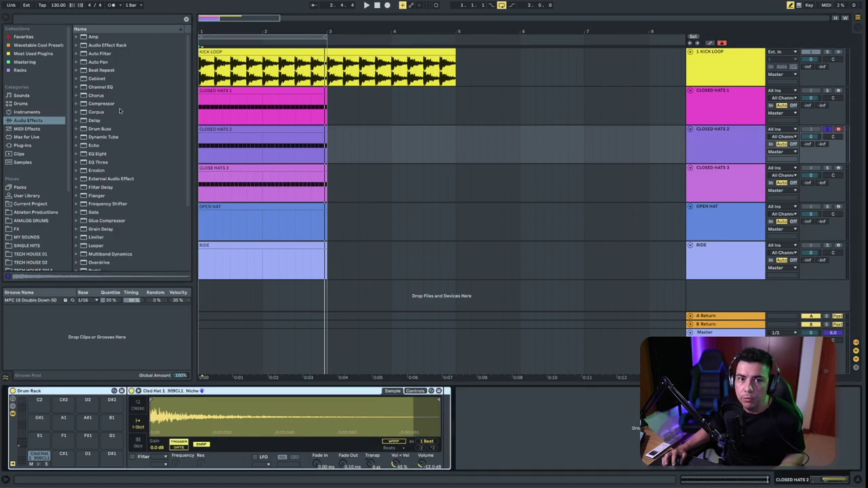
pyautogui.doubleClick(101, 61)
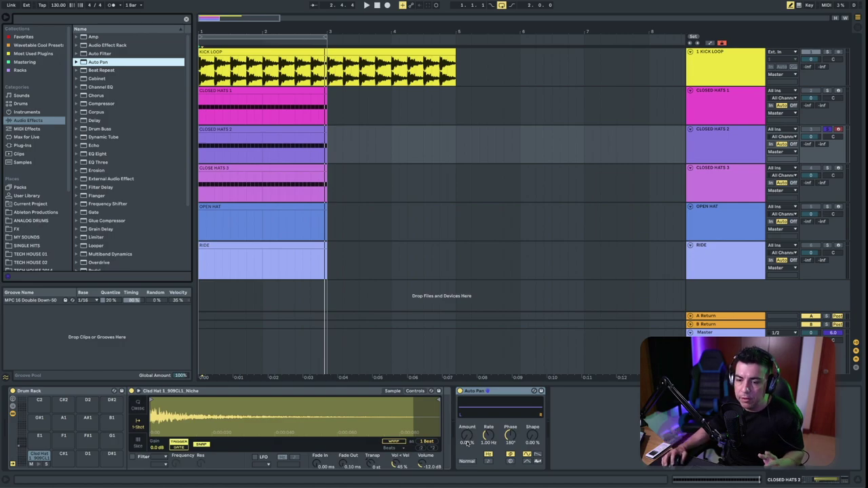
# Set the CLOSED HATS 2 Auto Pan amount to 100% and its rate to a tempo-synced 1 bar
pyautogui.moveTo(468, 438); pyautogui.dragTo(468, 380)
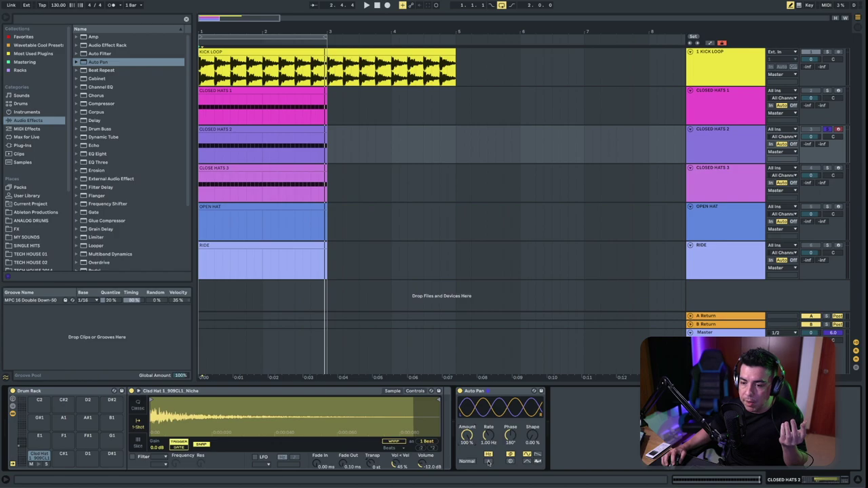
pyautogui.click(488, 462)
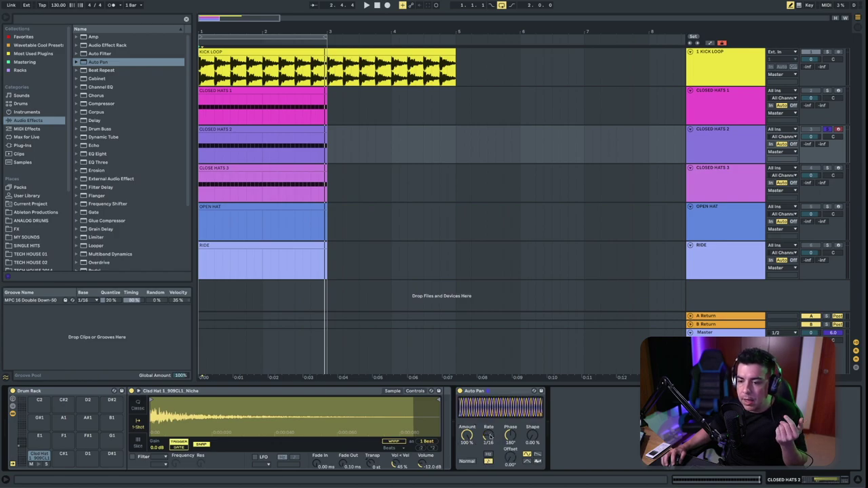
pyautogui.moveTo(488, 435); pyautogui.dragTo(488, 406)
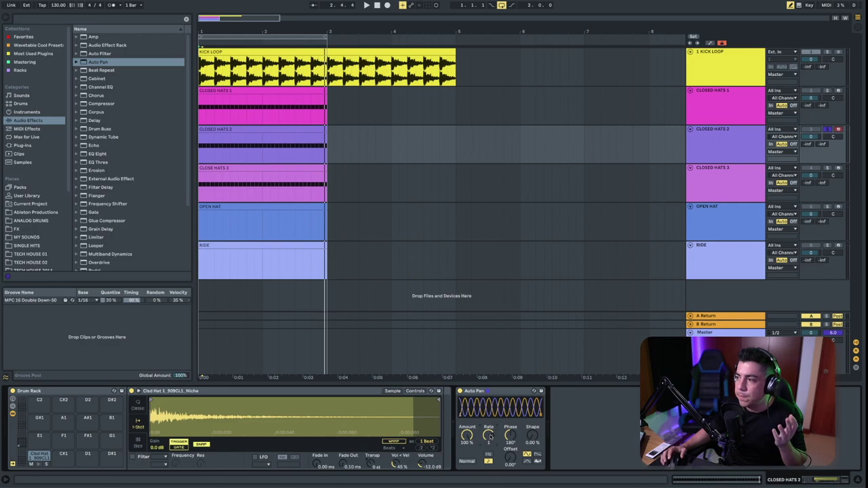
# Audition the panned CLOSED HATS 2 track, checking its stereo movement on the Session View mixer meter
pyautogui.press('space')
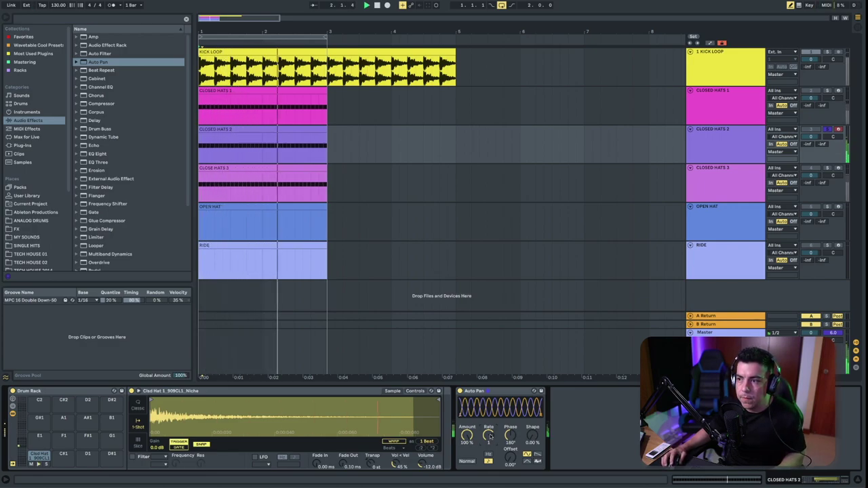
pyautogui.press('space')
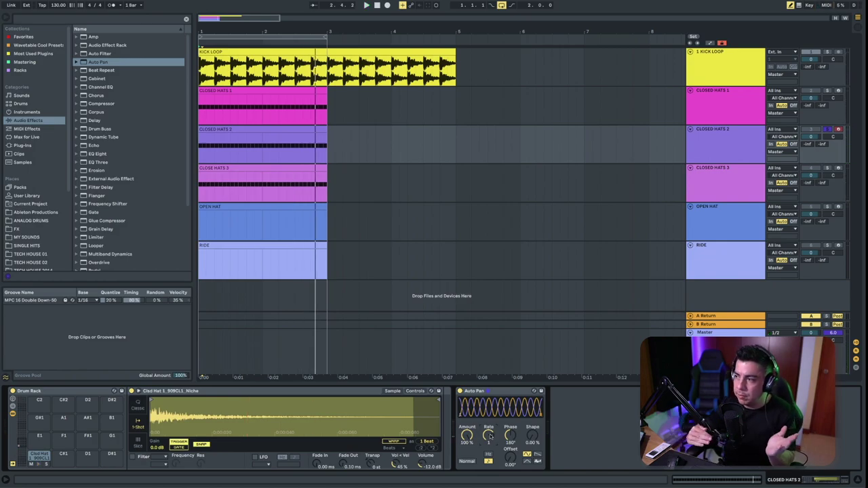
pyautogui.press('Tab')
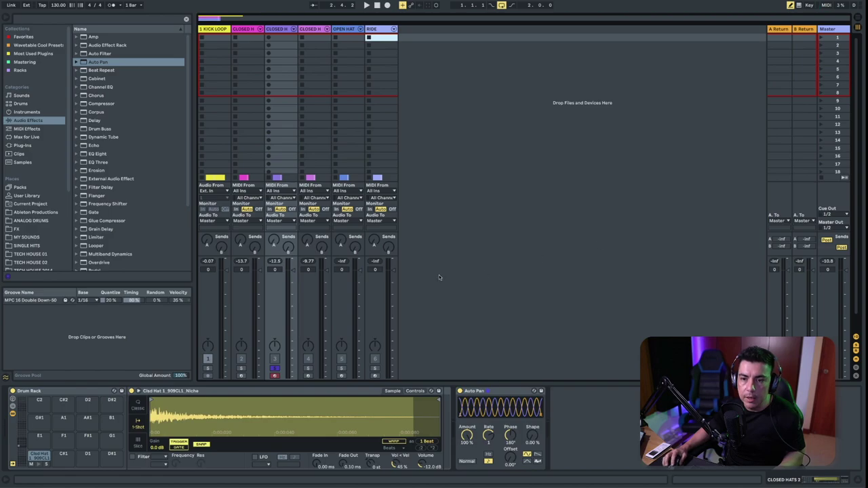
pyautogui.press('space')
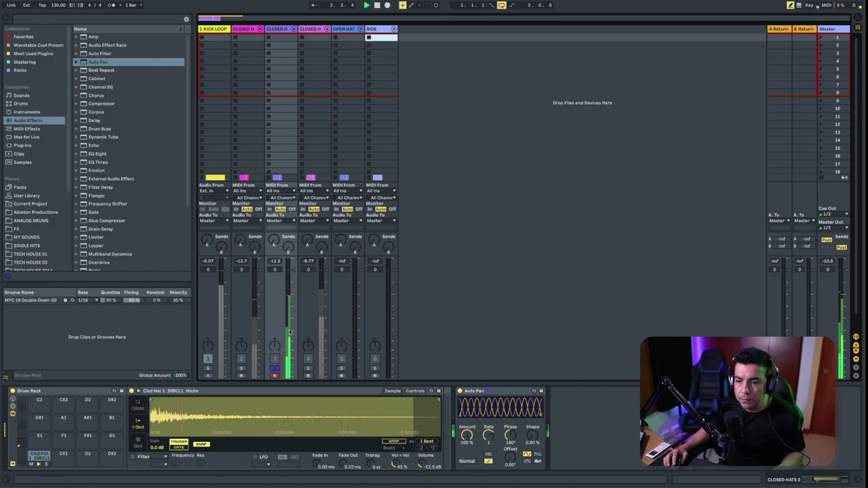
pyautogui.press('Tab')
pyautogui.press('space')
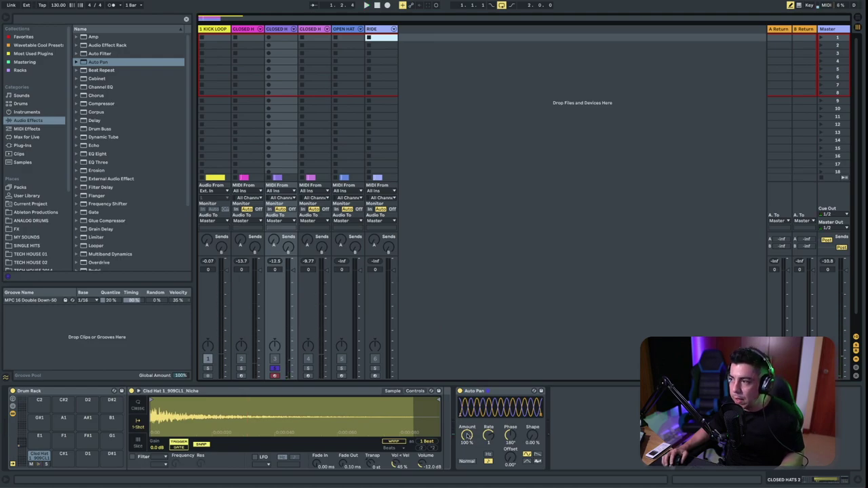
pyautogui.press('Tab')
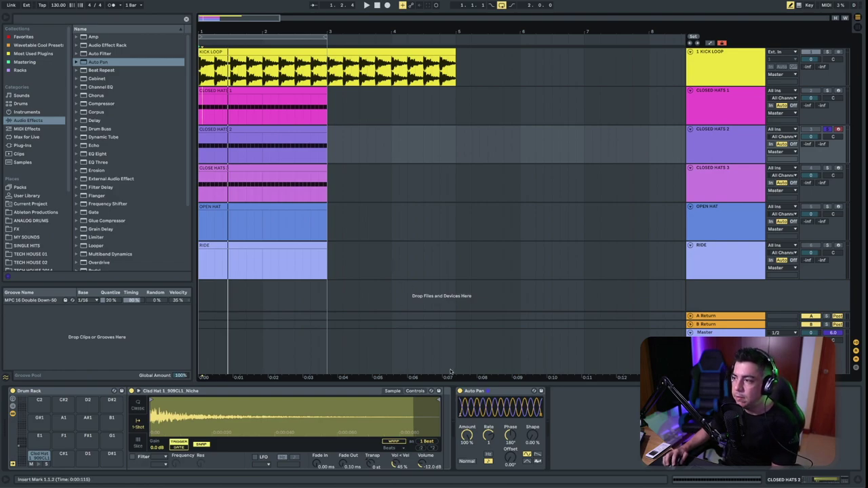
# Reduce the Auto Pan amount on CLOSED HATS 2 to 46% while listening to the pattern
pyautogui.moveTo(466, 436); pyautogui.dragTo(466, 468)
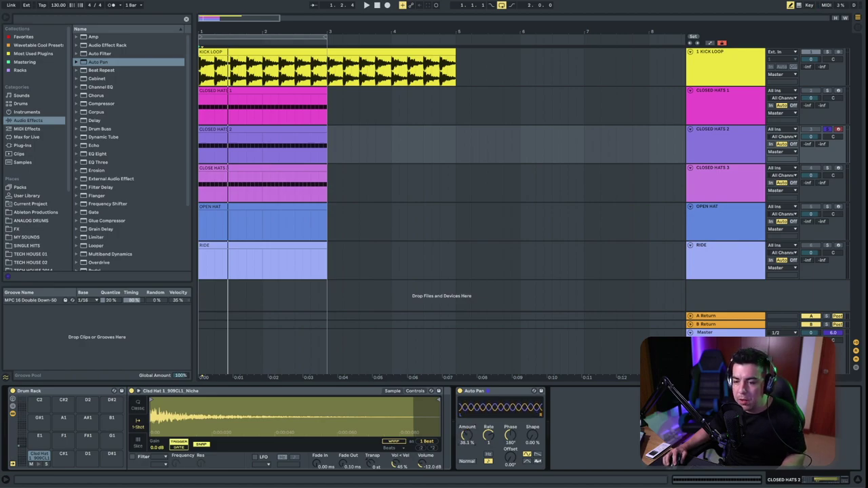
pyautogui.press('space')
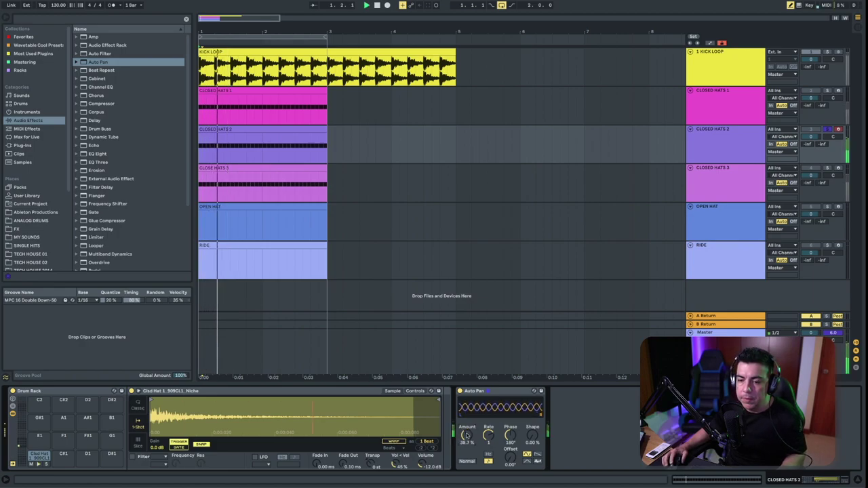
pyautogui.moveTo(467, 435); pyautogui.dragTo(466, 431)
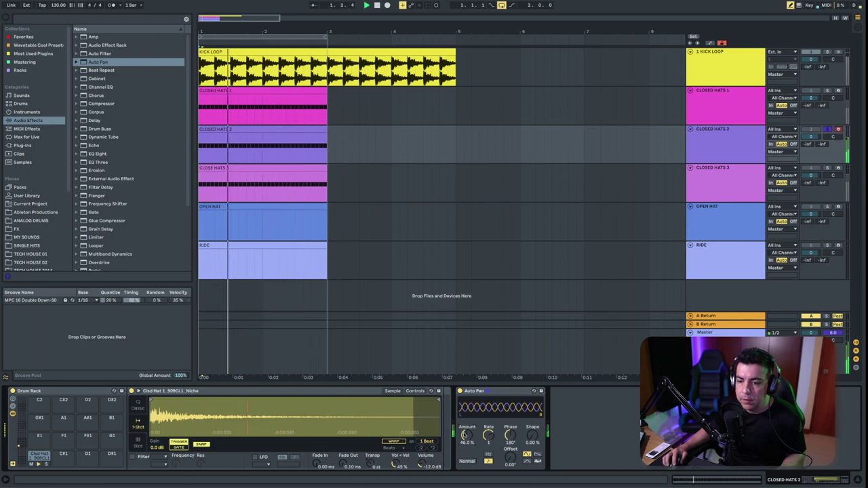
# Try an Auto Pan Shape of 100% against the mixer meters, and return Shape to 0%
pyautogui.press('Tab')
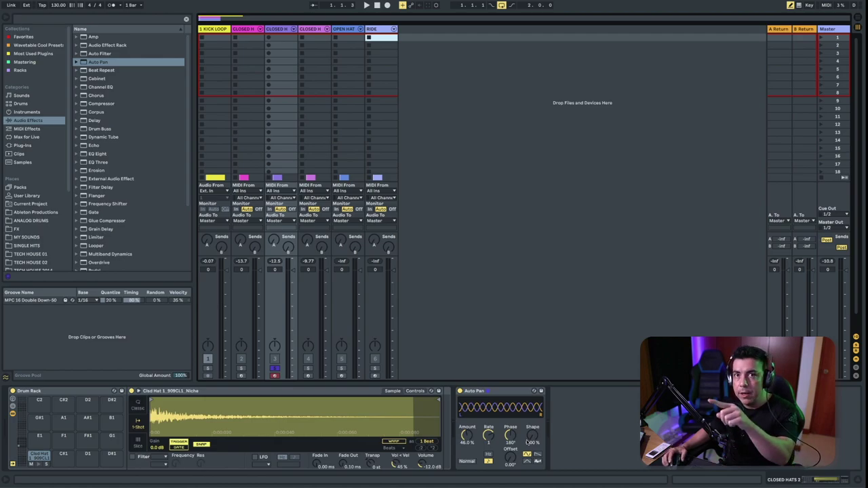
pyautogui.moveTo(539, 439); pyautogui.dragTo(539, 413)
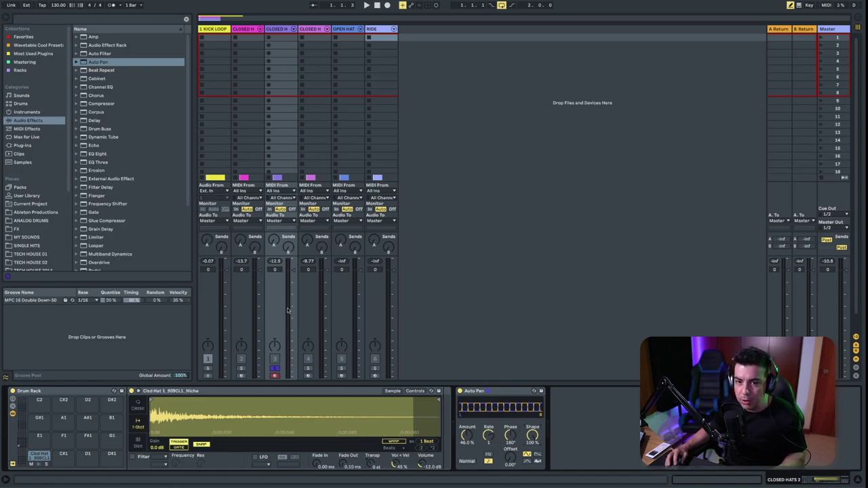
pyautogui.press('space')
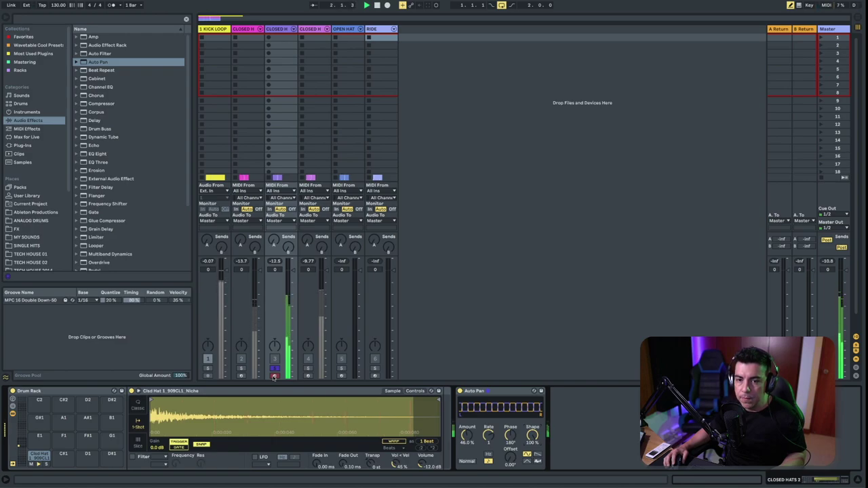
pyautogui.press('space')
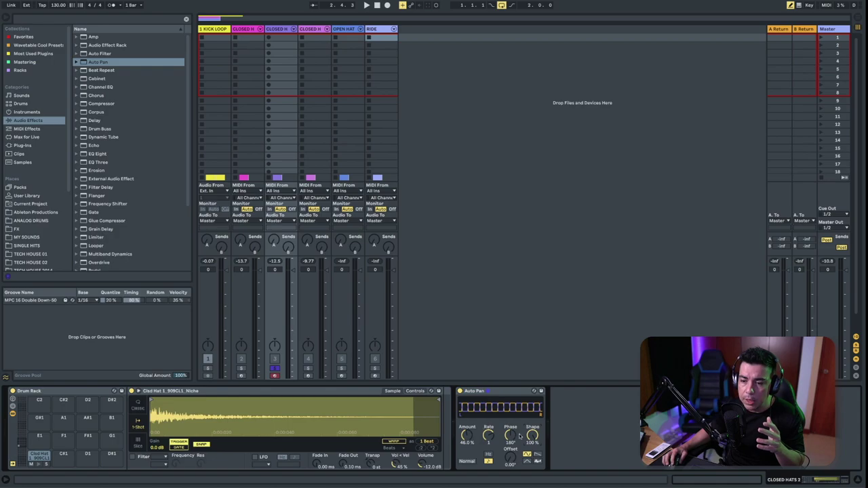
pyautogui.moveTo(532, 436); pyautogui.dragTo(532, 480)
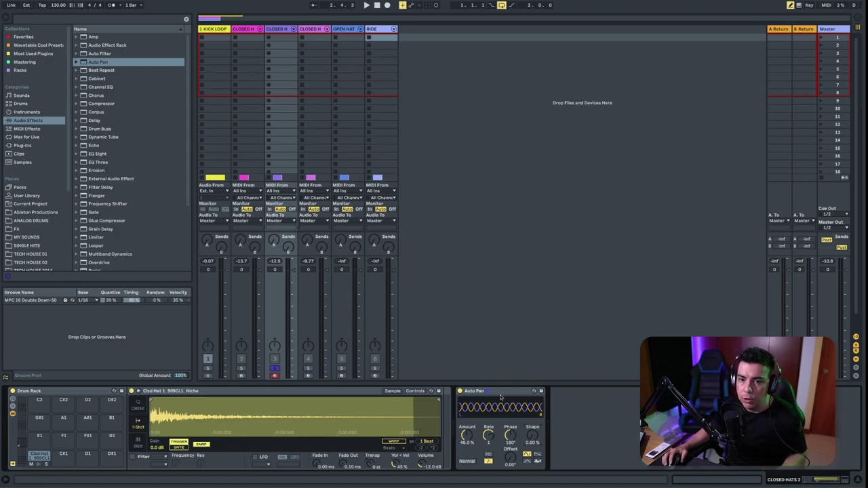
pyautogui.press('space')
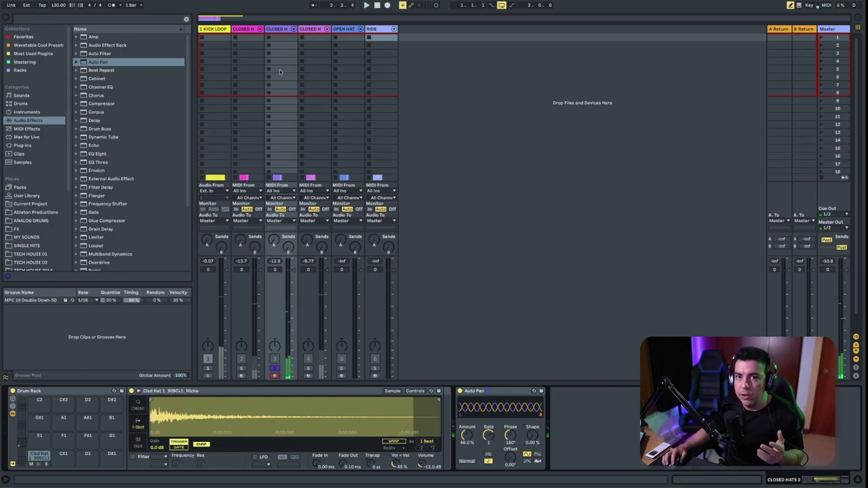
# Shape the CLOSED HATS 2 note velocities into repeating four-note ramps rising from about 45 to 100
pyautogui.press('Tab')
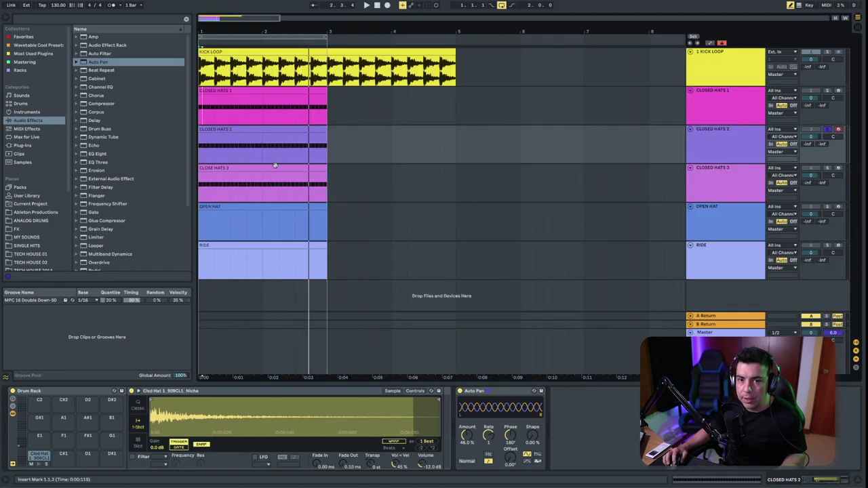
pyautogui.doubleClick(275, 132)
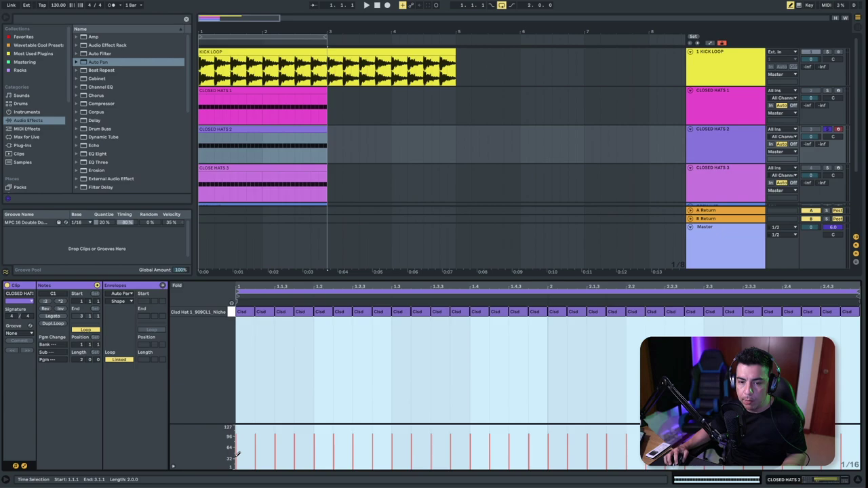
pyautogui.click(255, 446)
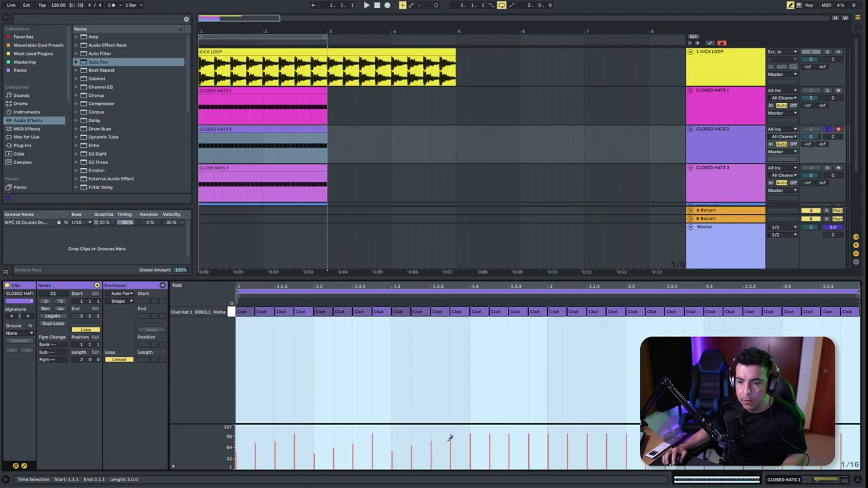
pyautogui.moveTo(470, 450); pyautogui.dragTo(498, 446)
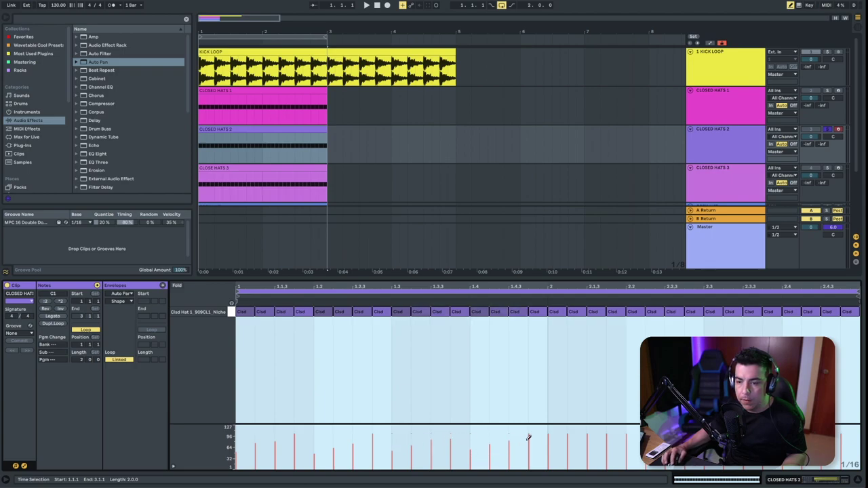
pyautogui.moveTo(556, 453)
pyautogui.mouseDown()
pyautogui.moveTo(597, 440)
pyautogui.moveTo(732, 442)
pyautogui.mouseUp()
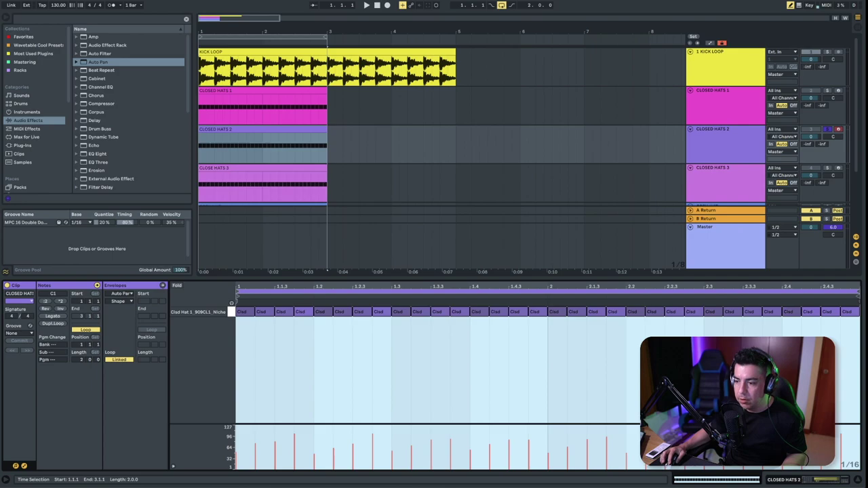
# Audition the CLOSED HATS 2 velocity pattern and solo CLOSED HATS 1 alongside it
pyautogui.press('space')
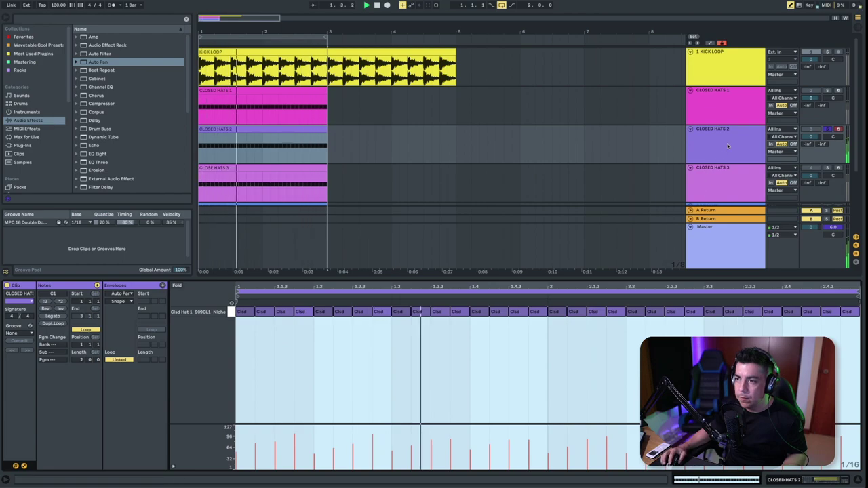
pyautogui.click(827, 92)
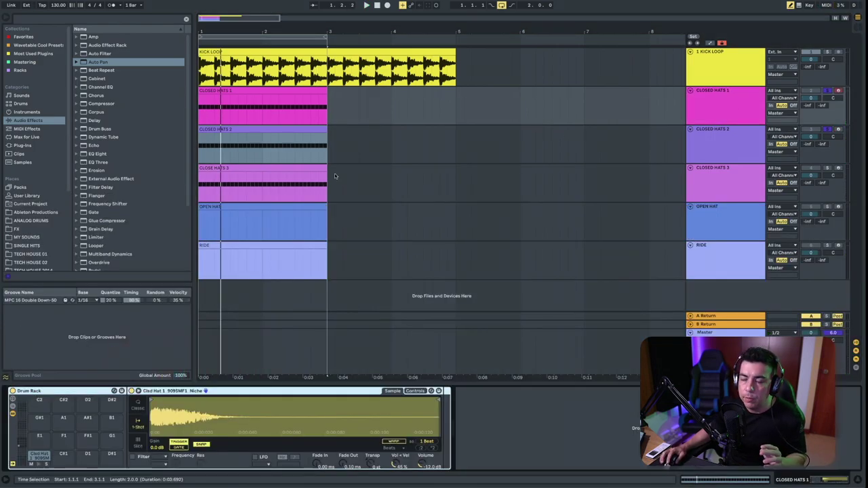
# Browse the Beat Machines TR909 folder and preview its closed hat 2 samples for CLOSED HATS 1
pyautogui.scroll(-5, 39, 240)
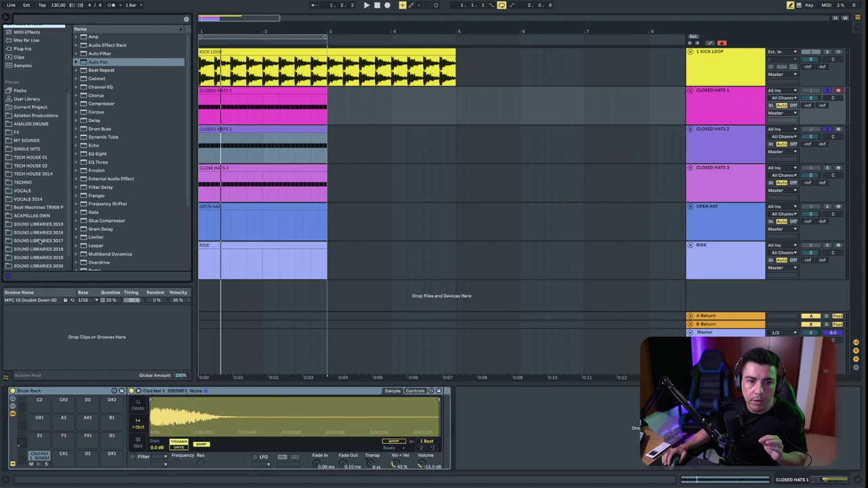
pyautogui.click(39, 191)
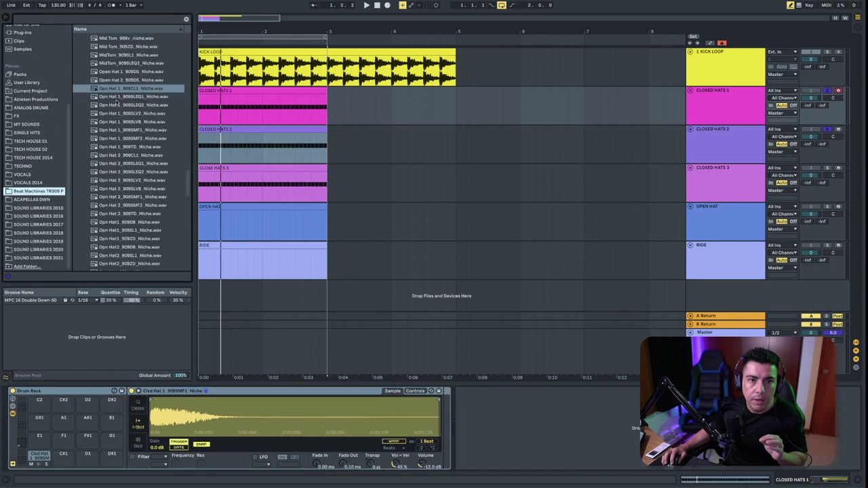
pyautogui.scroll(15, 118, 100)
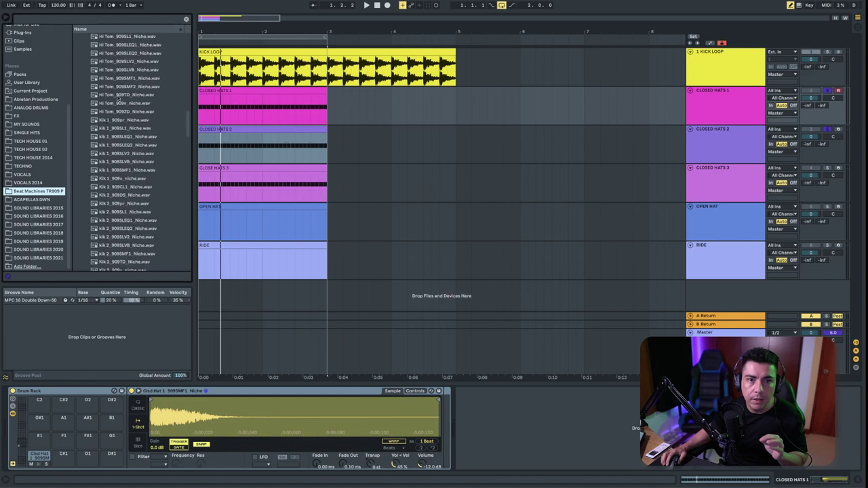
pyautogui.scroll(8, 118, 97)
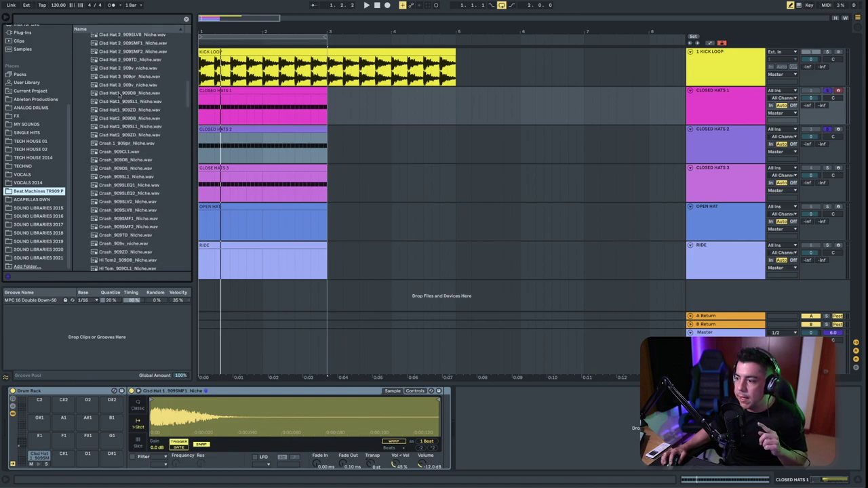
pyautogui.scroll(4, 106, 95)
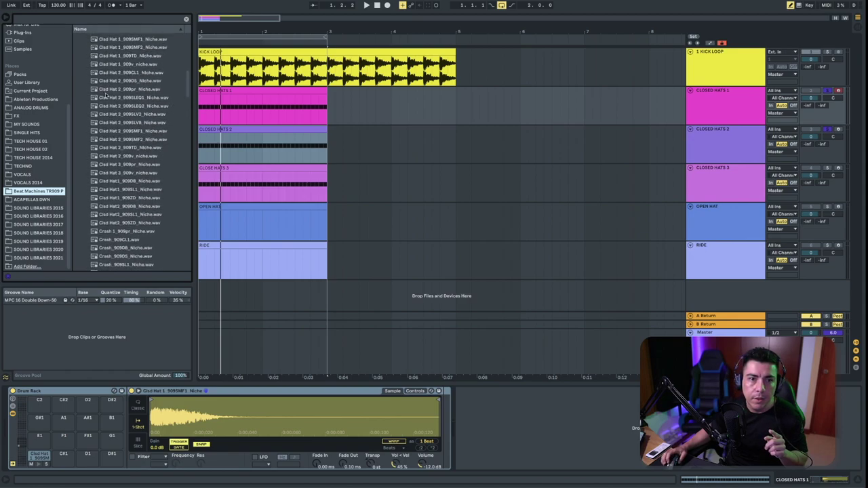
pyautogui.click(126, 115)
pyautogui.click(126, 107)
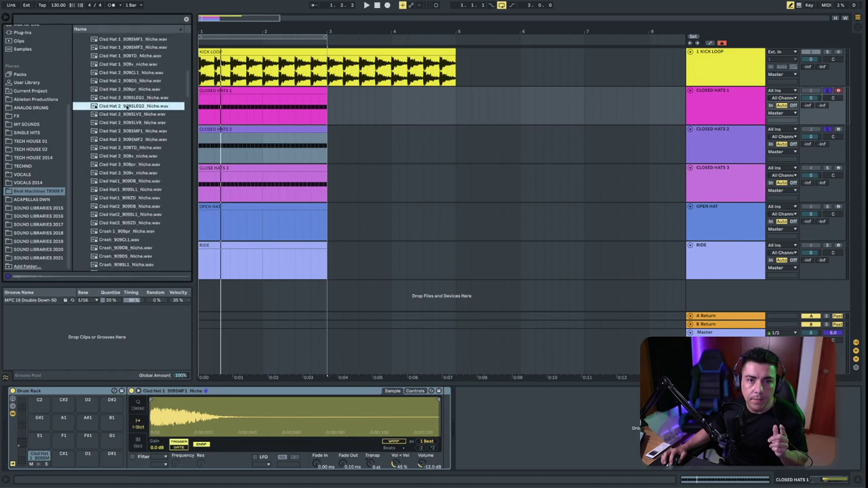
pyautogui.click(127, 98)
pyautogui.click(126, 106)
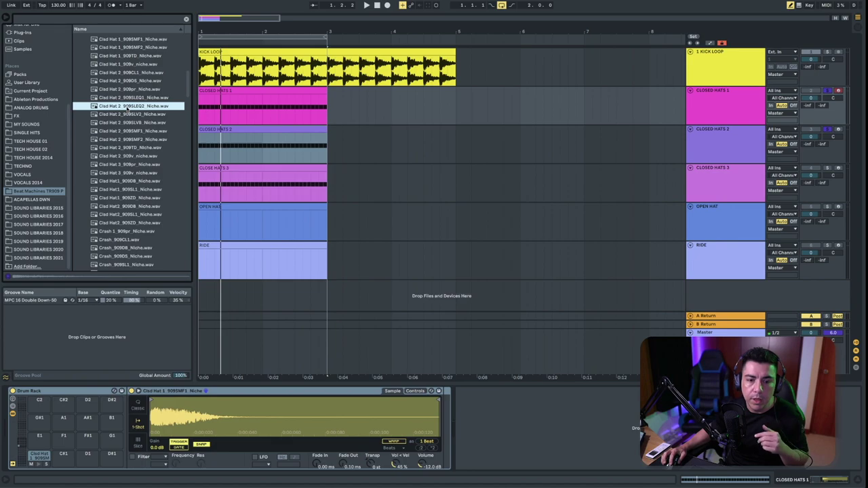
# Replace the CLOSED HATS 1 sample in the Drum Rack with Clsd Hat 2_909SLEQ2_Niche.wav
pyautogui.doubleClick(750, 106)
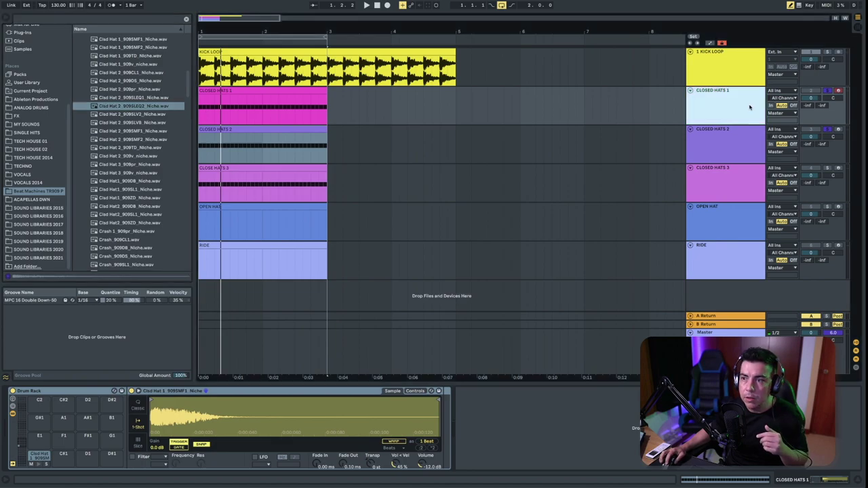
pyautogui.click(117, 106)
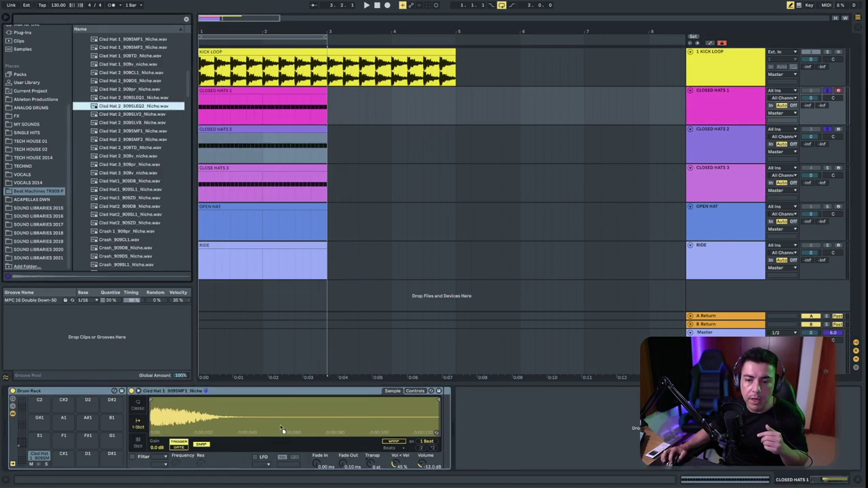
pyautogui.moveTo(253, 417); pyautogui.dragTo(253, 413)
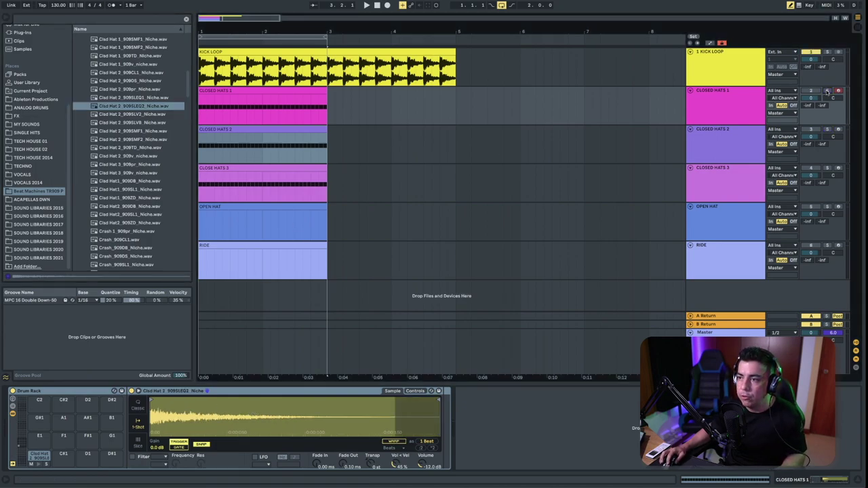
# Audition CLOSED HATS 1 in solo with its new sample, adding CLOSED HATS 2 to the solo
pyautogui.click(698, 107)
pyautogui.press('space')
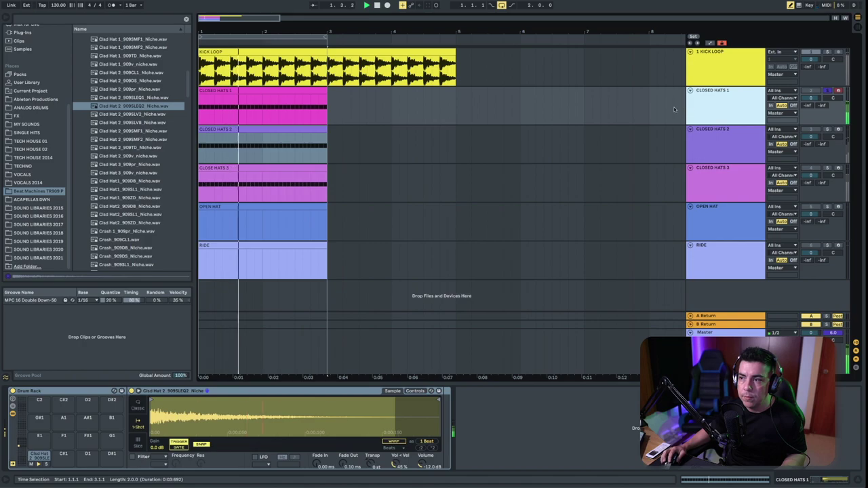
pyautogui.click(828, 129)
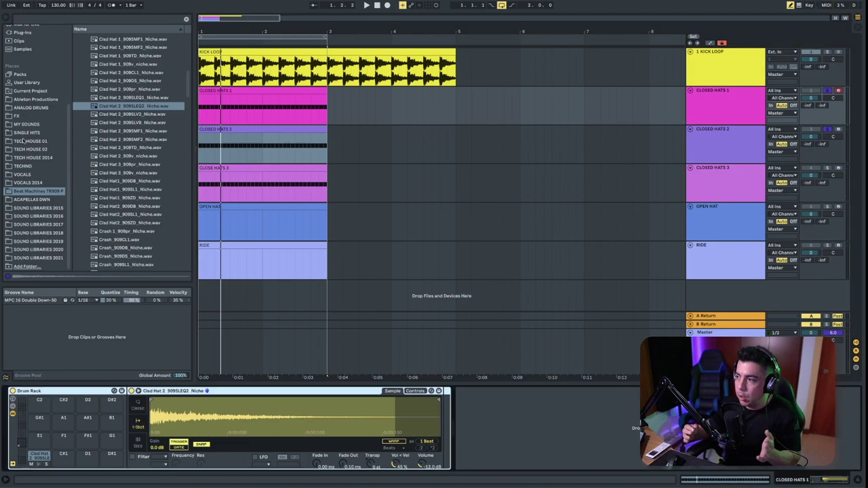
# Add an EQ Eight after the Drum Rack on CLOSED HATS 1 and audition that track in solo
pyautogui.scroll(5, 24, 124)
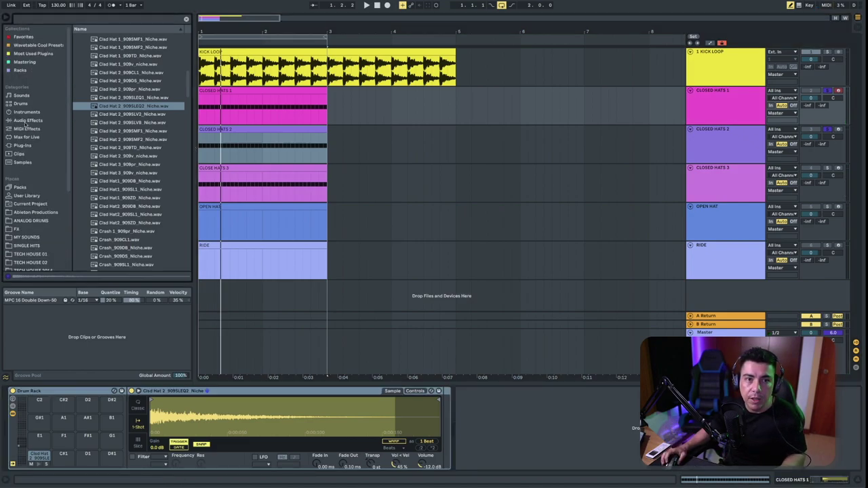
pyautogui.click(28, 120)
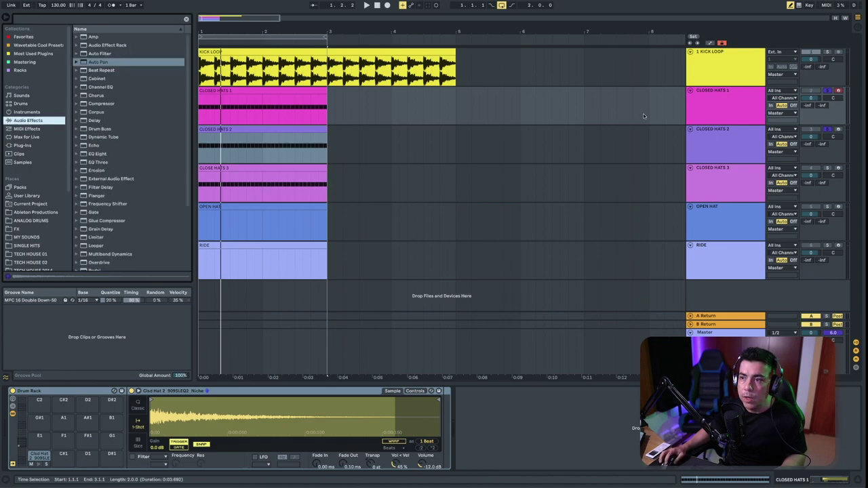
pyautogui.click(705, 427)
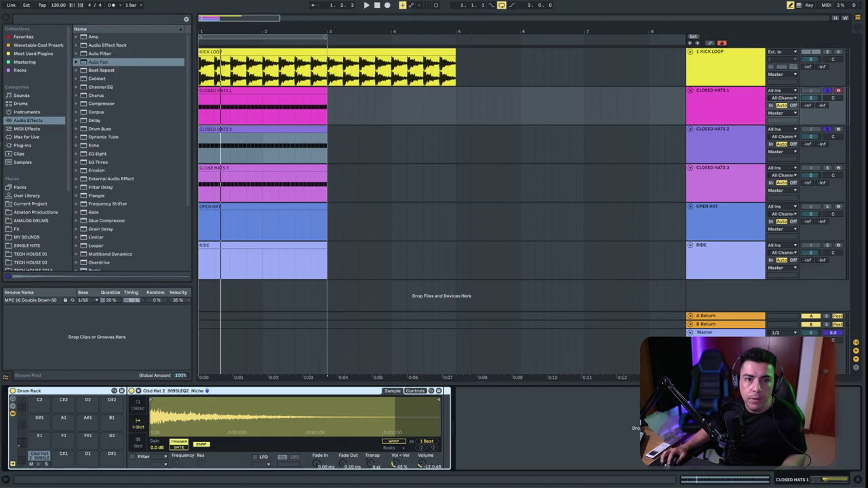
pyautogui.click(100, 153)
pyautogui.press('Return')
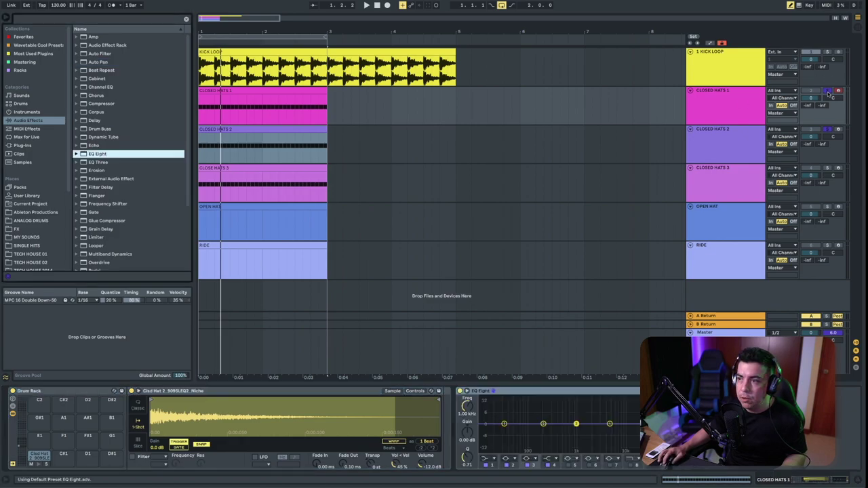
pyautogui.click(827, 92)
pyautogui.press('space')
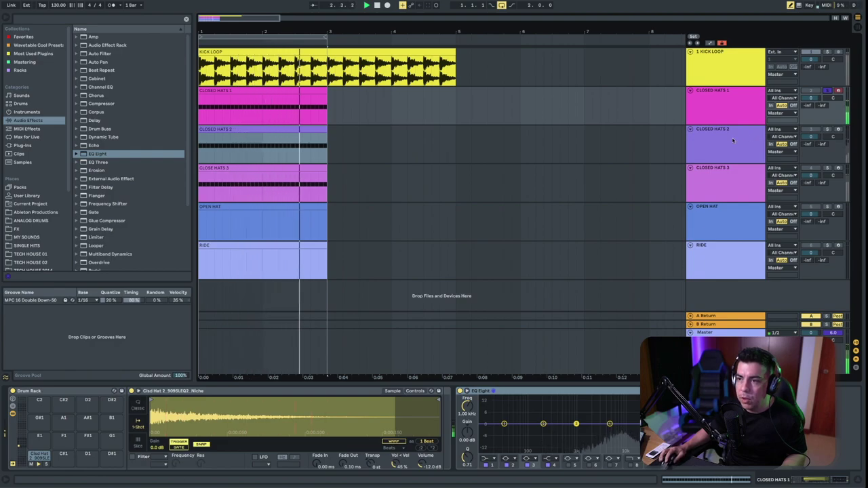
# Solo CLOSED HATS 2 and add an EQ Eight after its Auto Pan
pyautogui.click(771, 136)
pyautogui.click(739, 137)
pyautogui.click(739, 138)
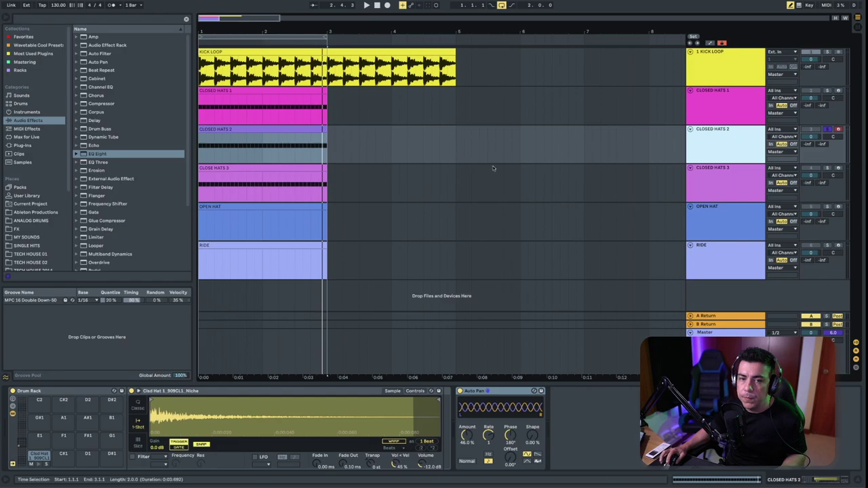
pyautogui.doubleClick(92, 155)
pyautogui.press('space')
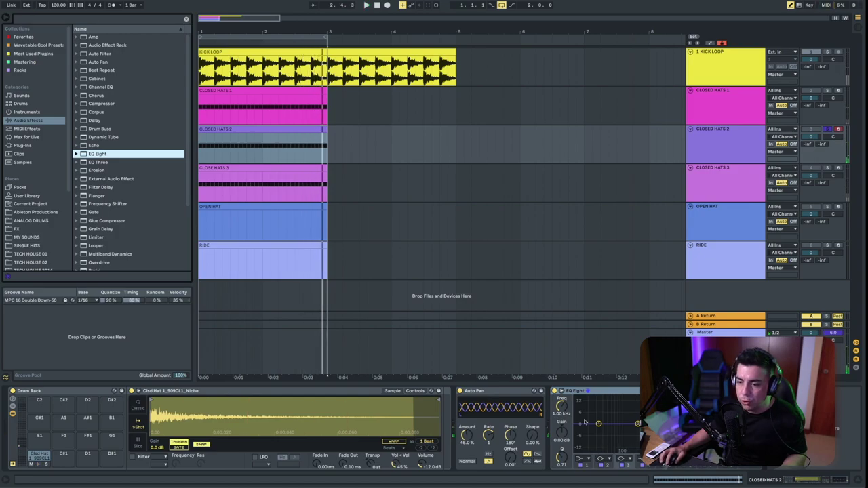
# Set band 1 of the CLOSED HATS 2 EQ Eight to a low cut at about 323 Hz during playback
pyautogui.click(586, 458)
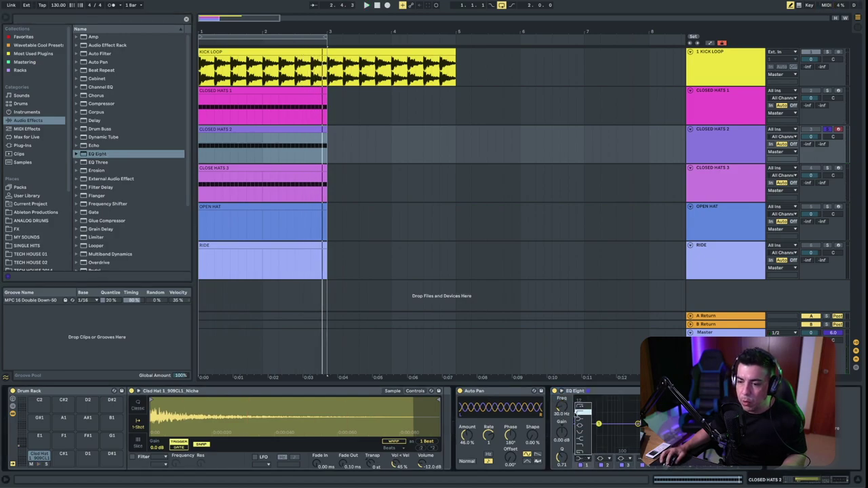
pyautogui.click(580, 407)
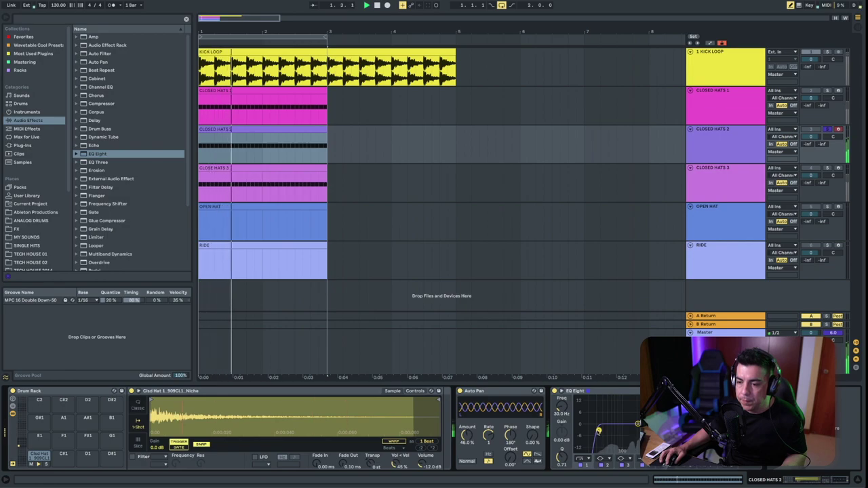
pyautogui.moveTo(605, 431); pyautogui.dragTo(613, 430)
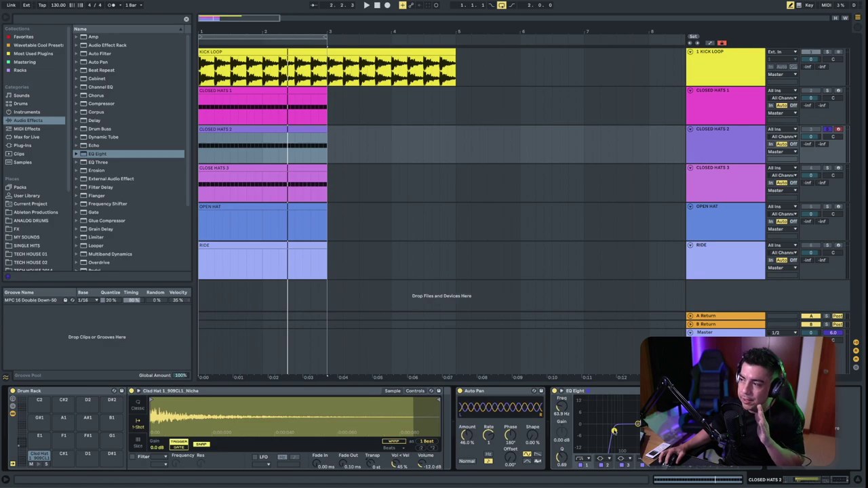
pyautogui.press('space')
pyautogui.moveTo(614, 431); pyautogui.dragTo(637, 424)
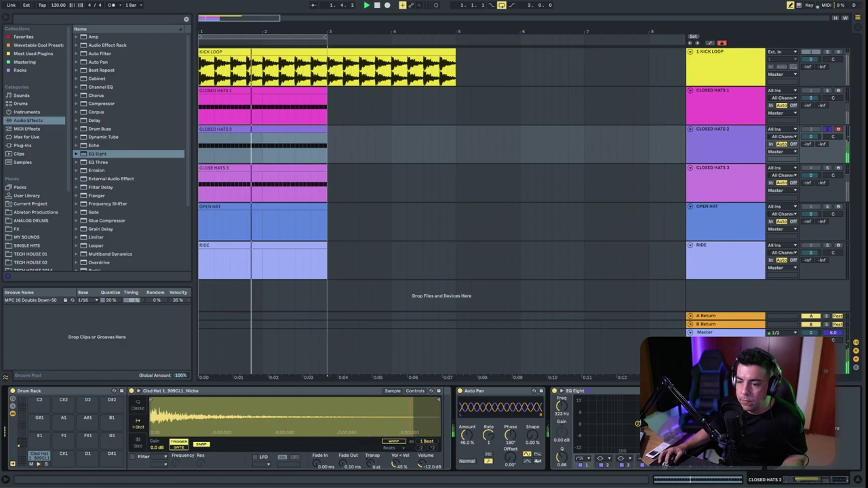
pyautogui.press('space')
# Audition CLOSED HATS 2 unsoloed with the kick loop and CLOSED HATS 1
pyautogui.click(731, 146)
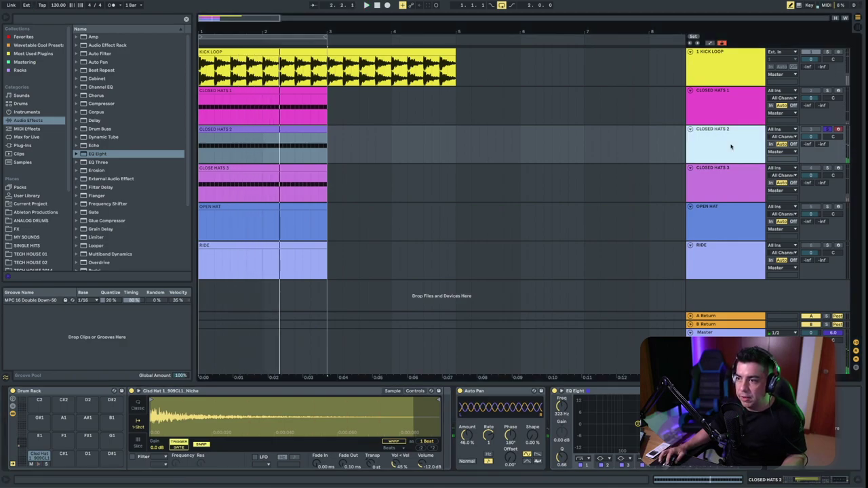
pyautogui.press('space')
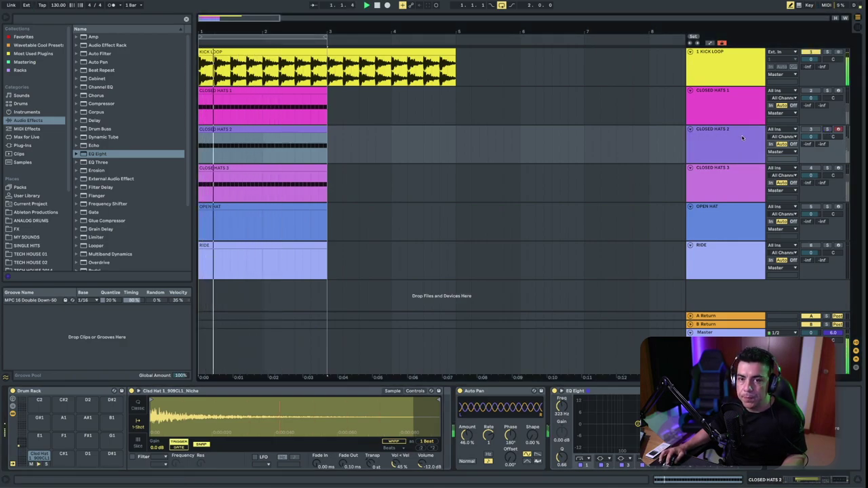
pyautogui.press('space')
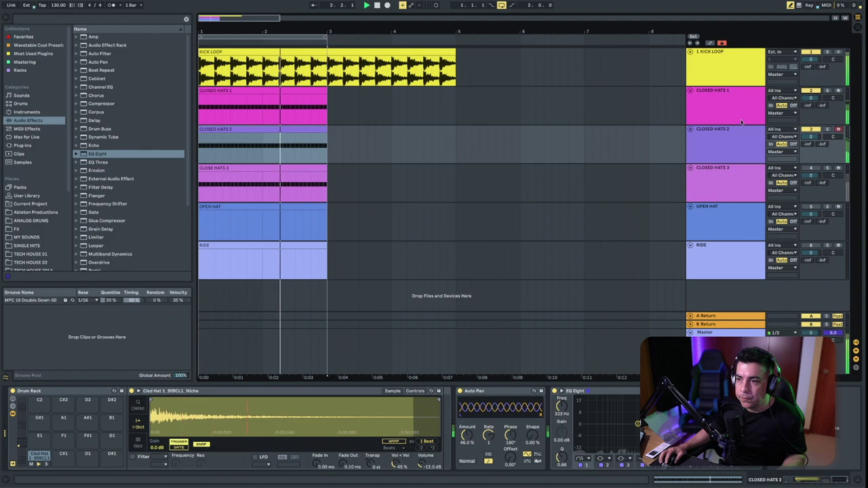
# Solo CLOSED HATS 3, inspect the notes and velocities of its clip, and audition the track
pyautogui.click(745, 175)
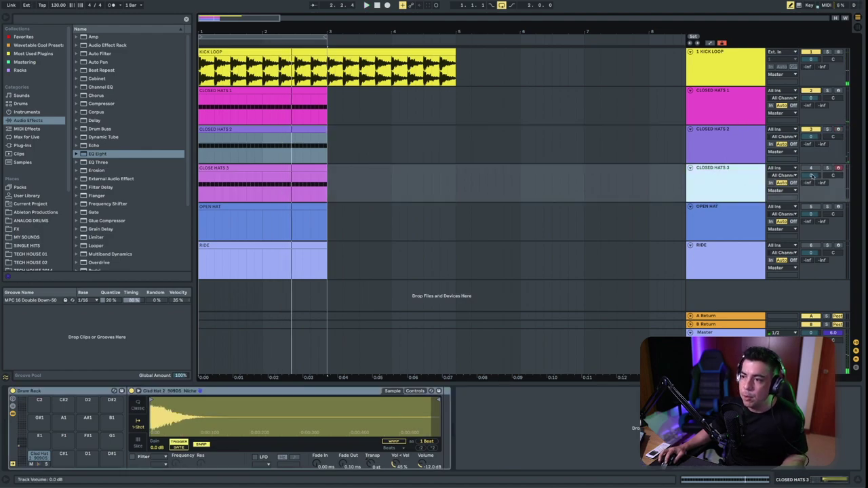
pyautogui.click(828, 168)
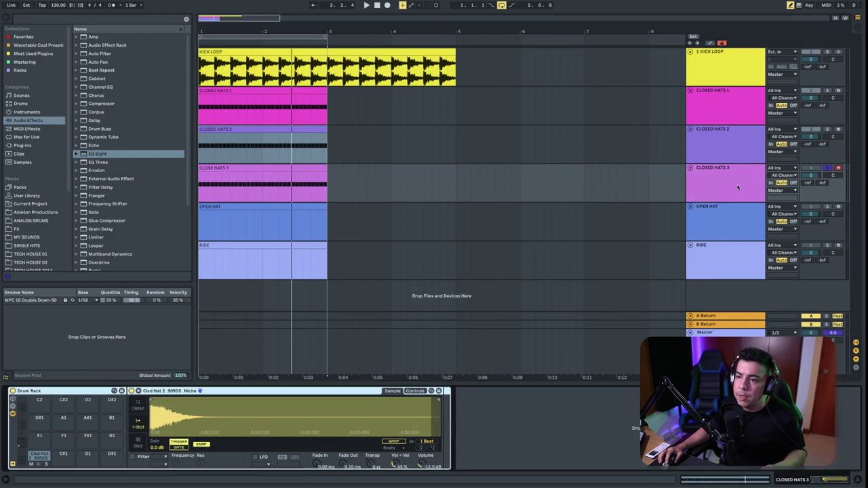
pyautogui.doubleClick(276, 173)
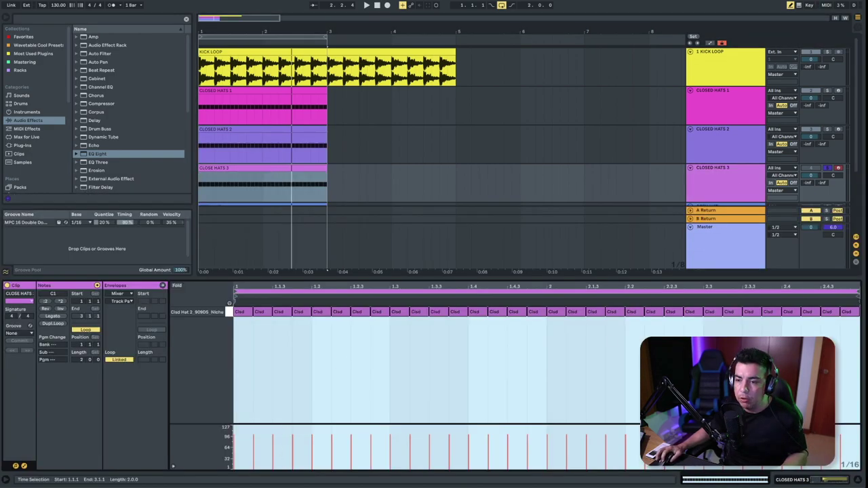
pyautogui.click(723, 177)
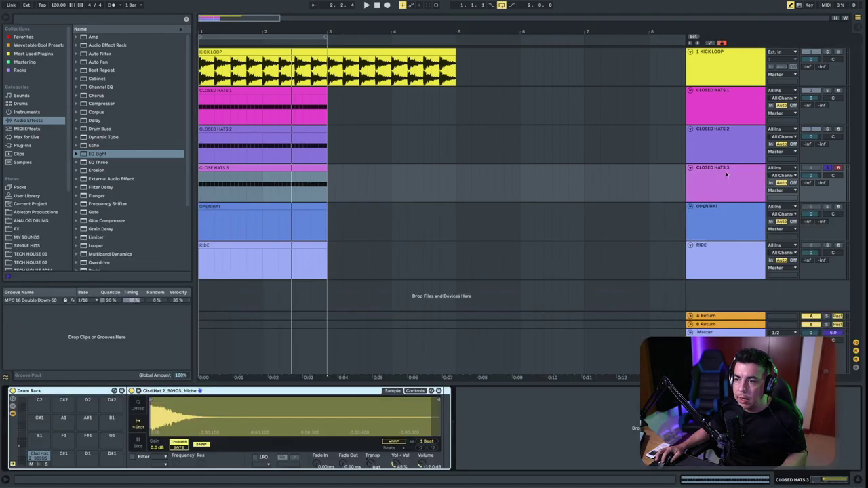
pyautogui.press('space')
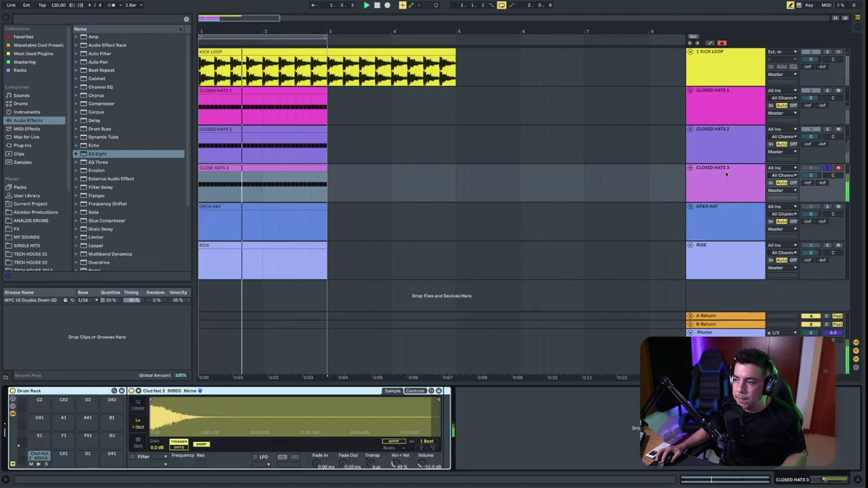
pyautogui.press('space')
# Add an EQ Eight to CLOSED HATS 3 and set its band 1 to a low cut at about 212 Hz
pyautogui.click(702, 171)
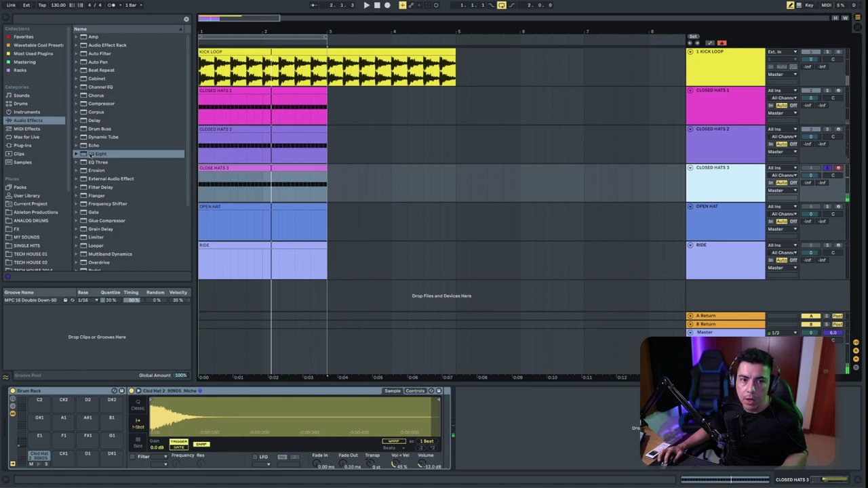
pyautogui.doubleClick(91, 154)
pyautogui.press('space')
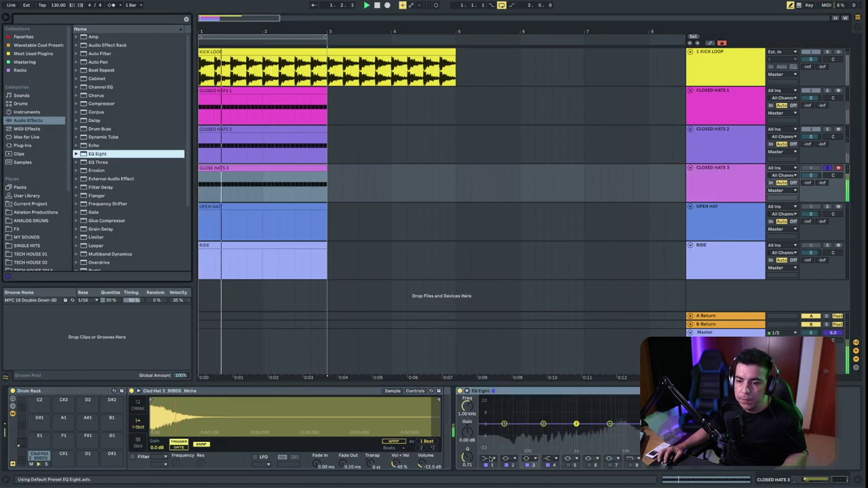
pyautogui.click(488, 463)
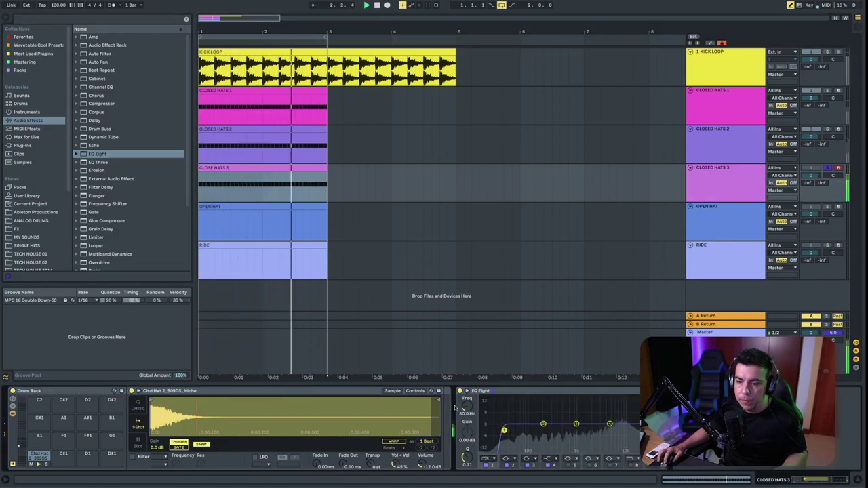
pyautogui.moveTo(465, 405); pyautogui.dragTo(465, 386)
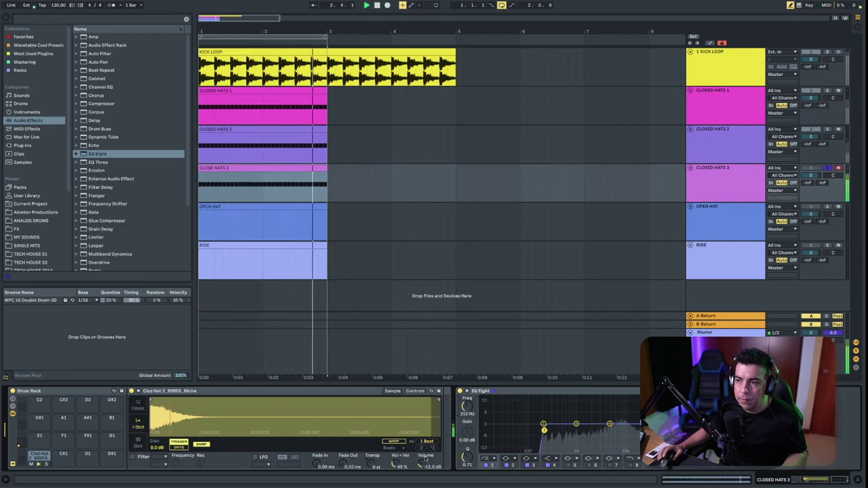
pyautogui.press('space')
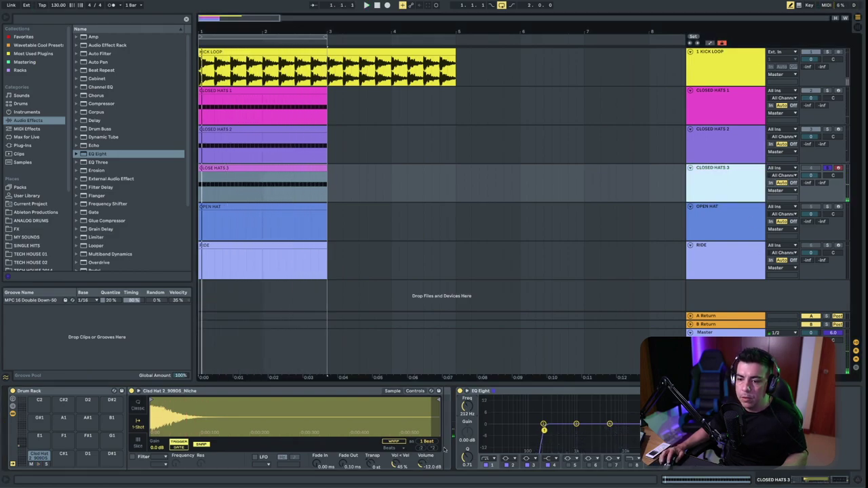
# Collapse the sampler and EQ Eight on CLOSED HATS 3 and add a Utility device after them
pyautogui.doubleClick(516, 392)
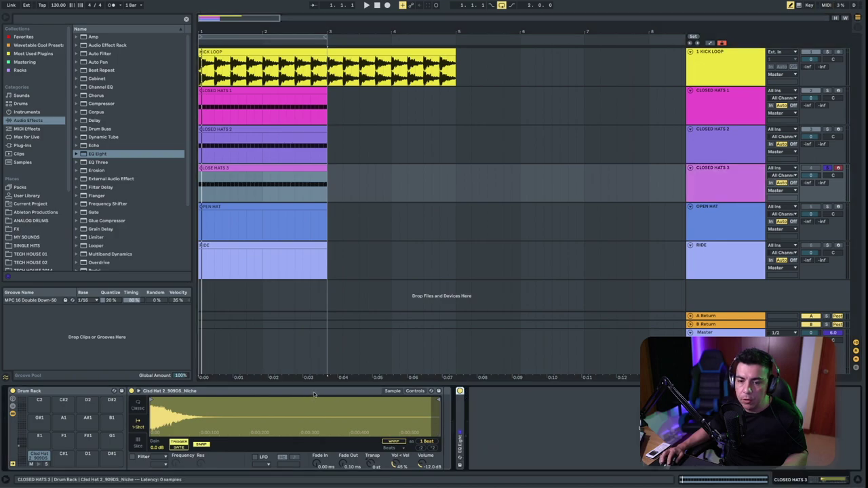
pyautogui.doubleClick(337, 392)
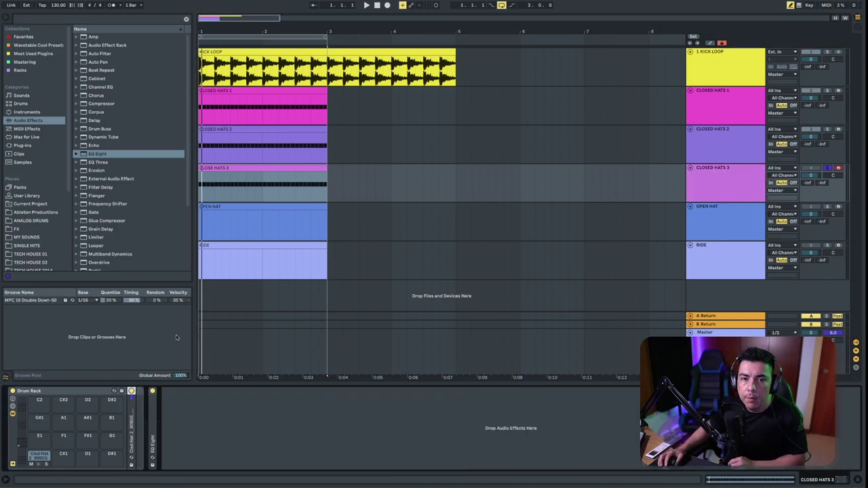
pyautogui.scroll(-5, 125, 160)
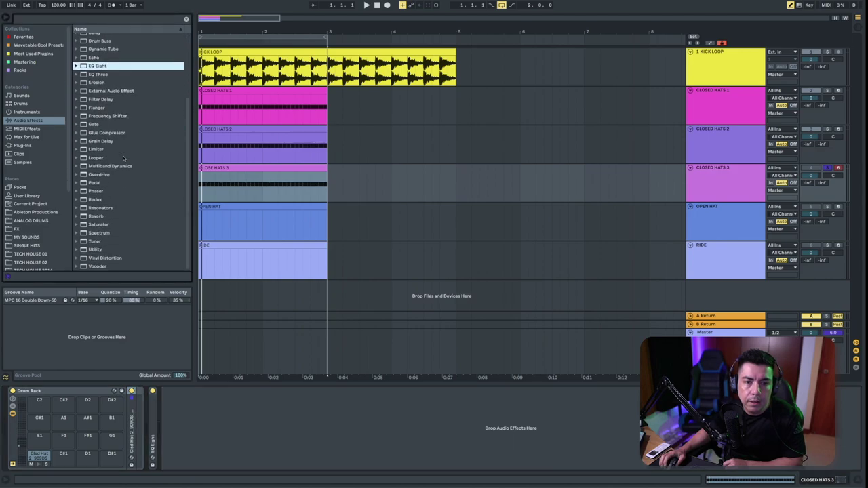
pyautogui.doubleClick(96, 250)
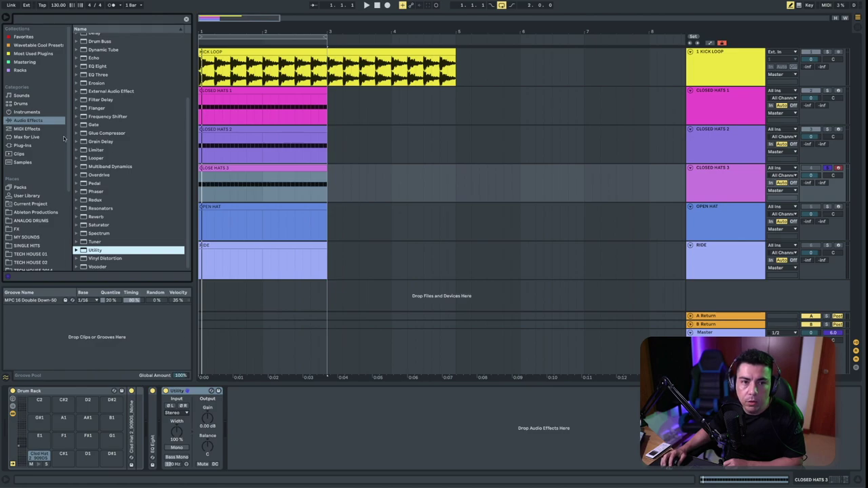
# Add the Max for Live LFO device after Utility on CLOSED HATS 3, map it to Utility's Gain, and solo the track
pyautogui.click(27, 137)
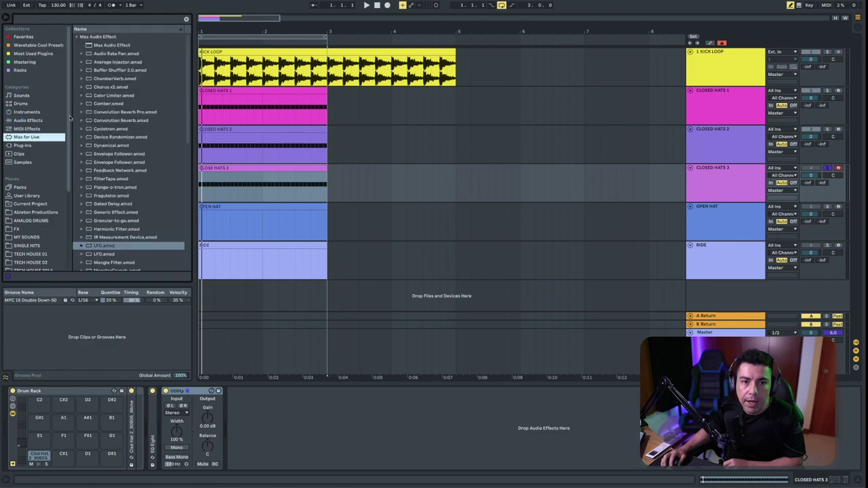
pyautogui.doubleClick(109, 247)
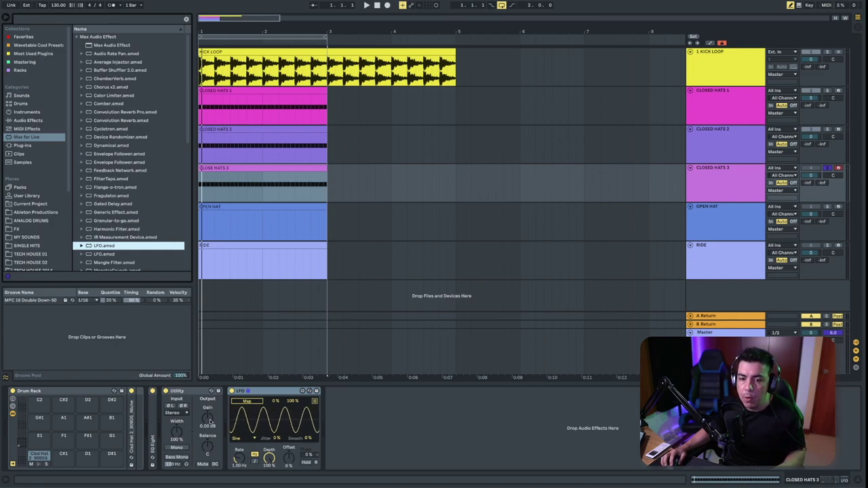
pyautogui.press('space')
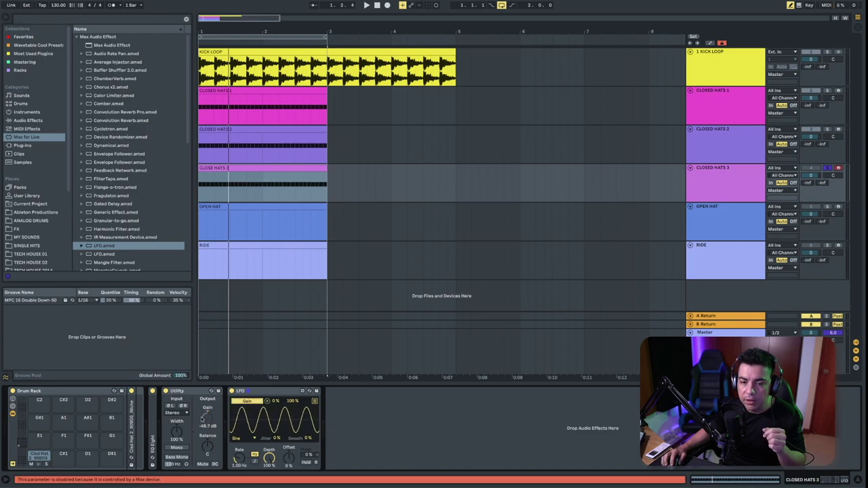
pyautogui.click(215, 427)
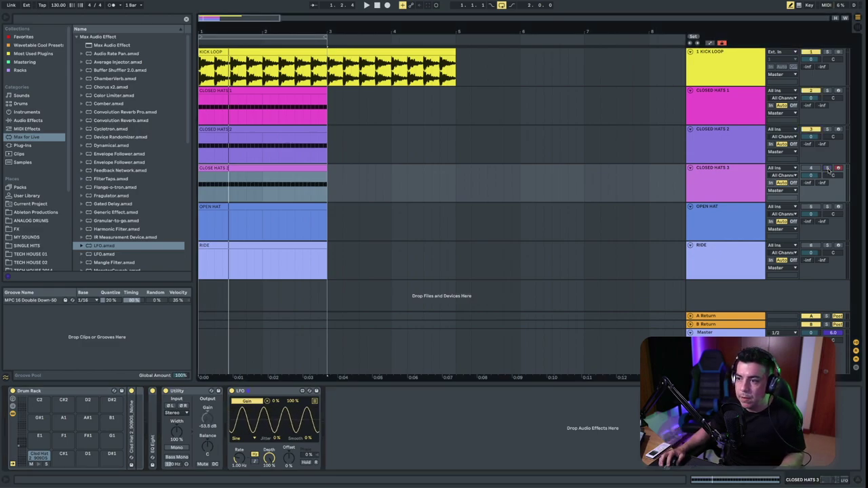
pyautogui.click(743, 177)
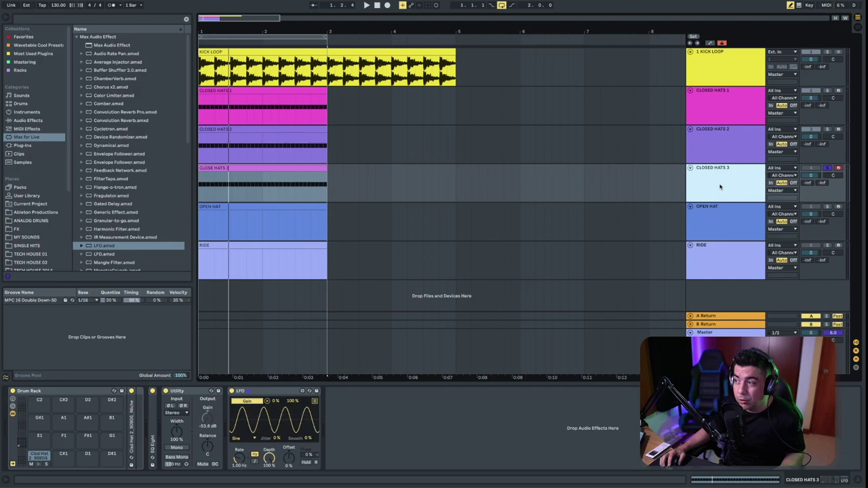
# Audition CLOSED HATS 3, switch its LFO's rate to tempo sync and set the rate to 1/4
pyautogui.press('space')
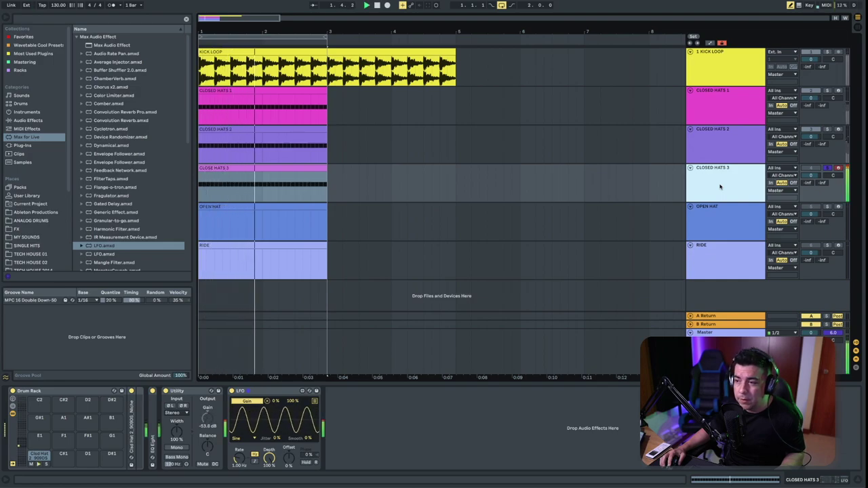
pyautogui.press('space')
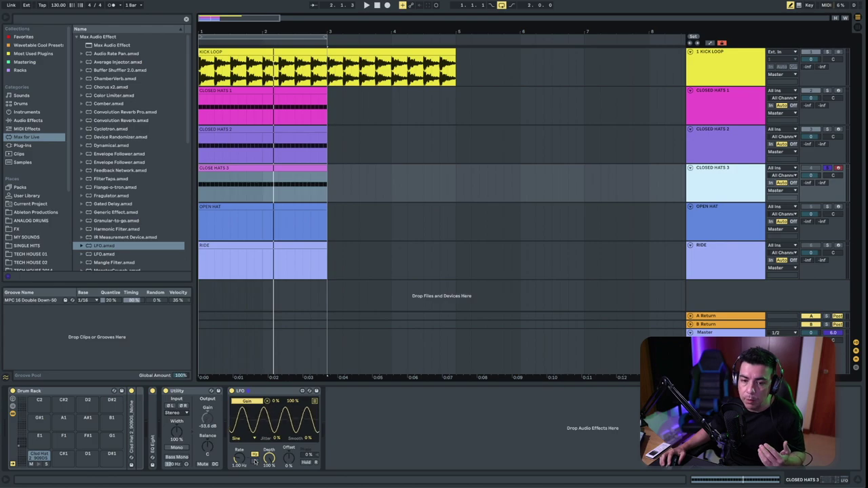
pyautogui.click(254, 455)
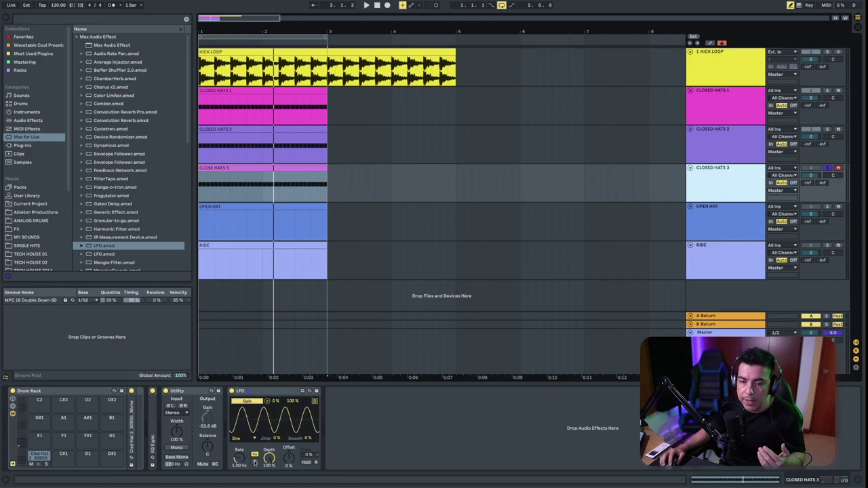
pyautogui.click(254, 462)
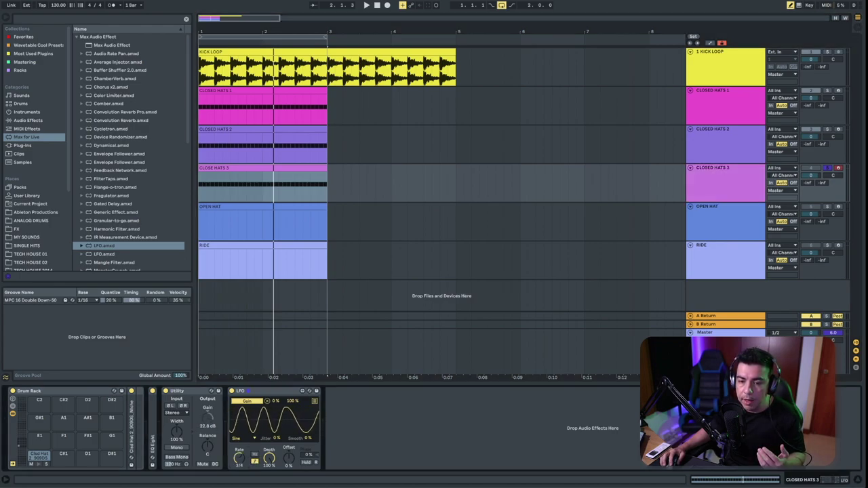
pyautogui.moveTo(241, 459); pyautogui.dragTo(241, 453)
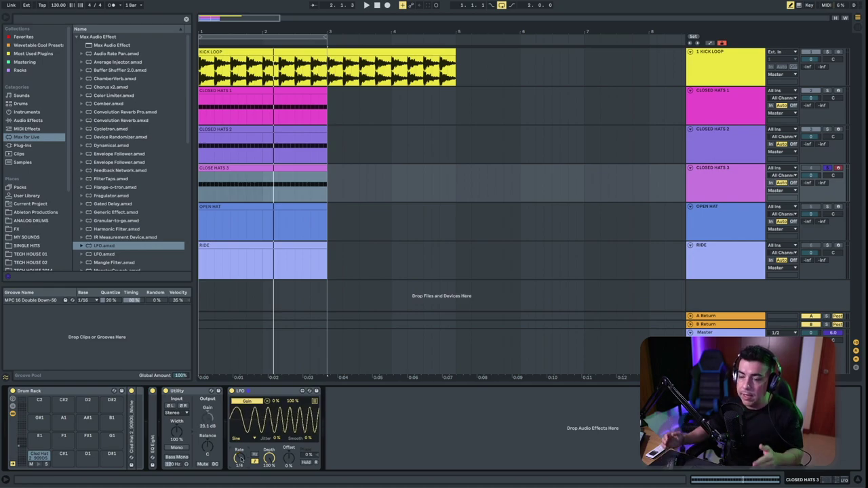
# Reduce the LFO's depth to about 26% and lower its offset to about -15% while auditioning CLOSED HATS 3
pyautogui.click(202, 427)
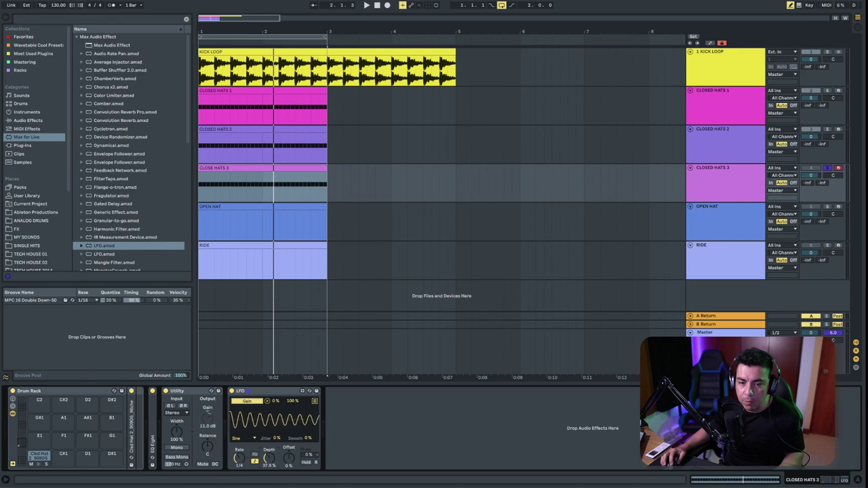
pyautogui.click(208, 411)
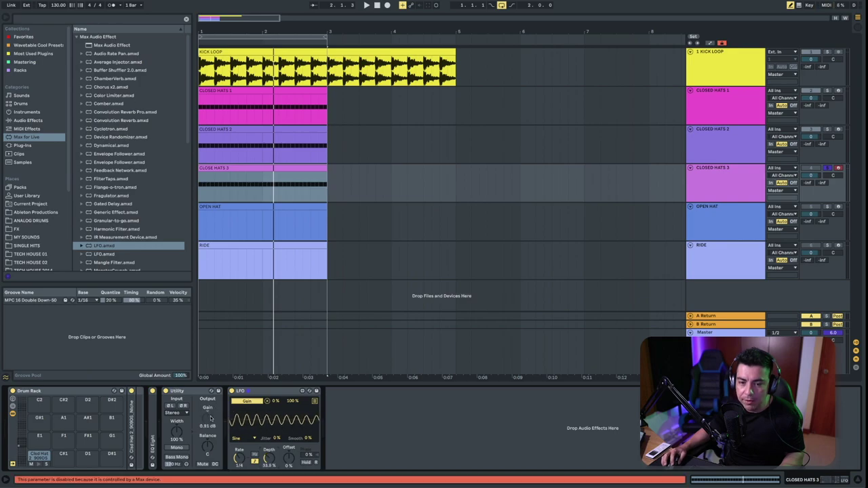
pyautogui.press('space')
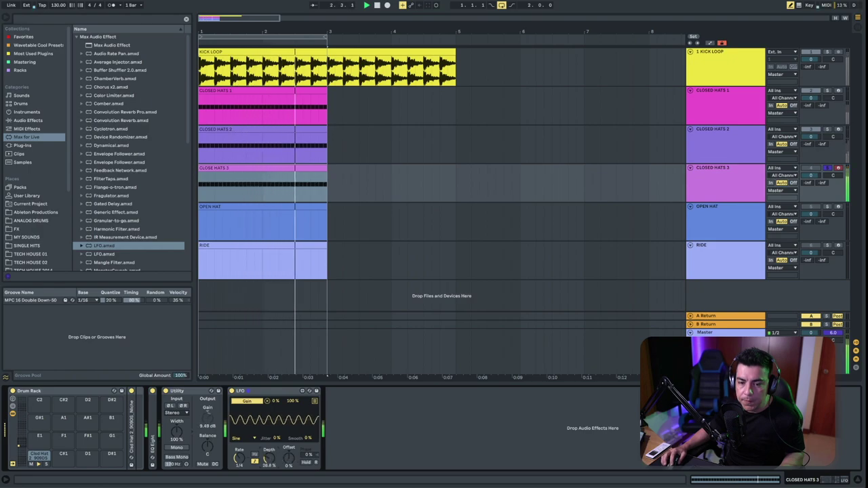
pyautogui.moveTo(269, 459); pyautogui.dragTo(270, 464)
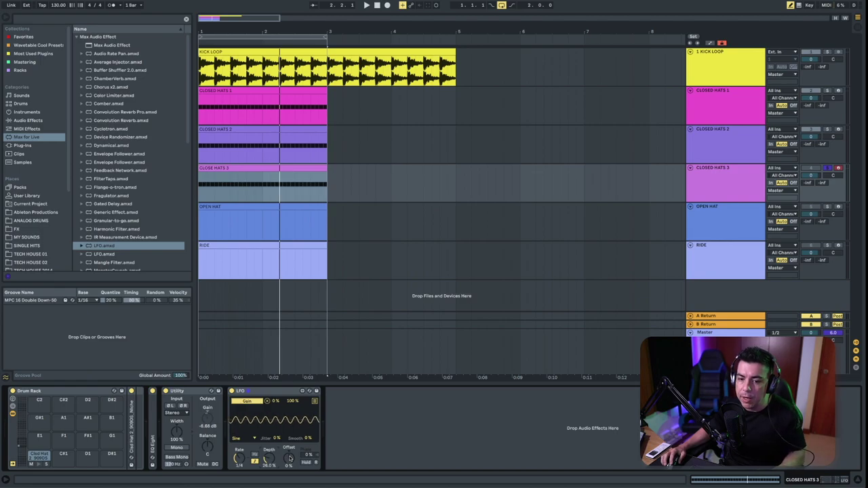
pyautogui.press('space')
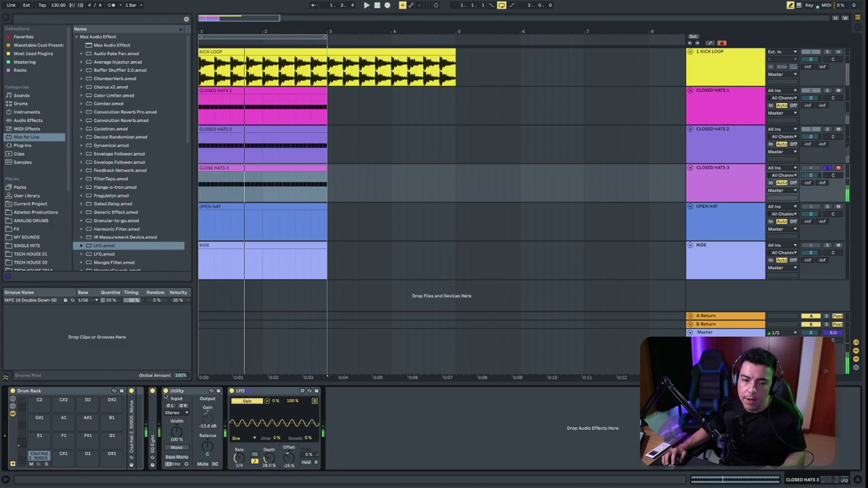
# Compare CLOSED HATS 3 with and without its LFO, and audition it together with the soloed KICK LOOP
pyautogui.click(231, 390)
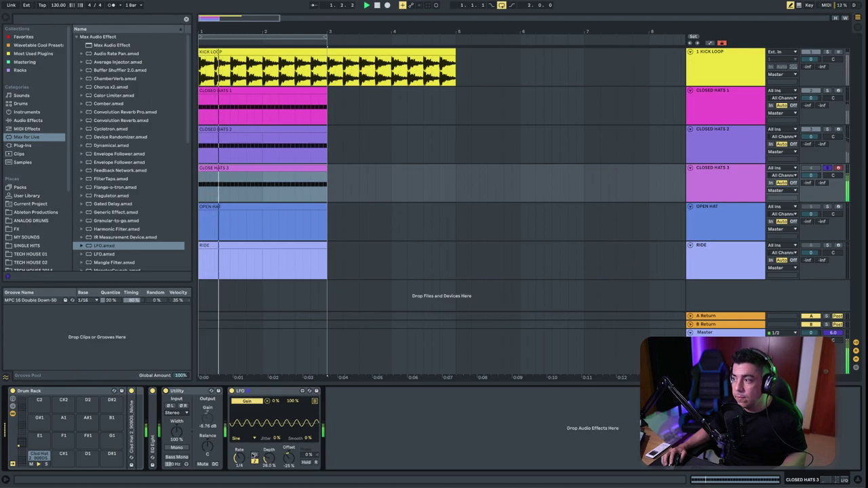
pyautogui.press('space')
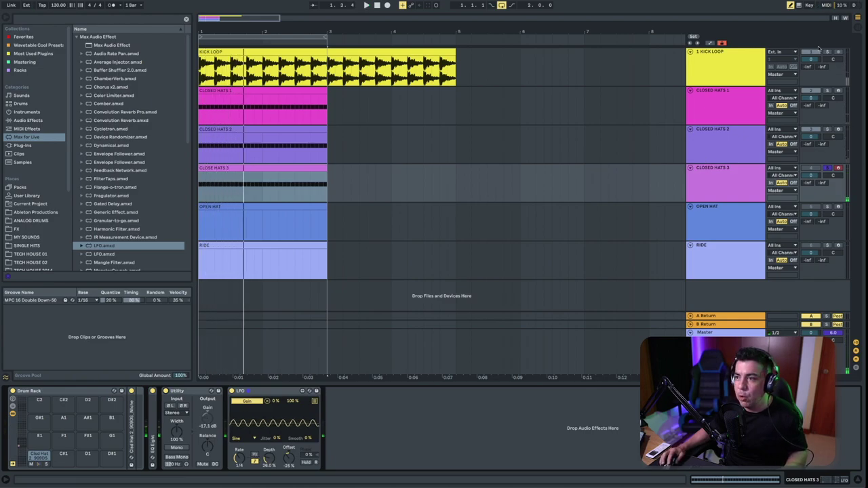
pyautogui.press('space')
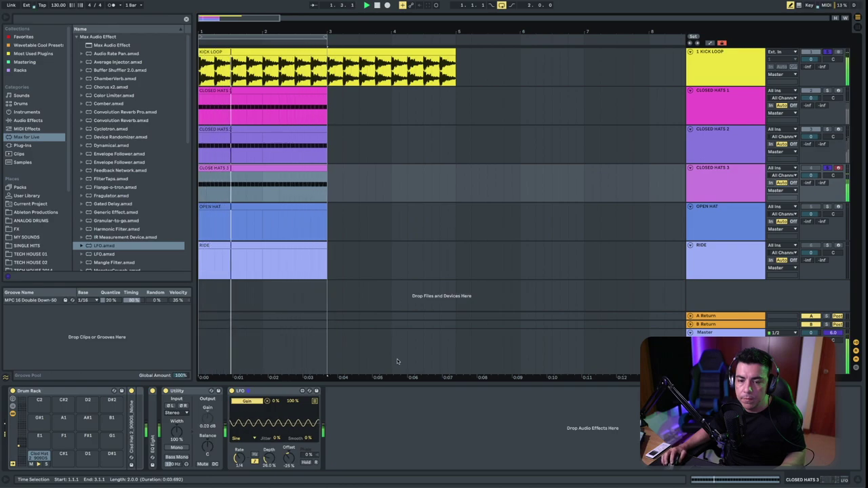
pyautogui.press('space')
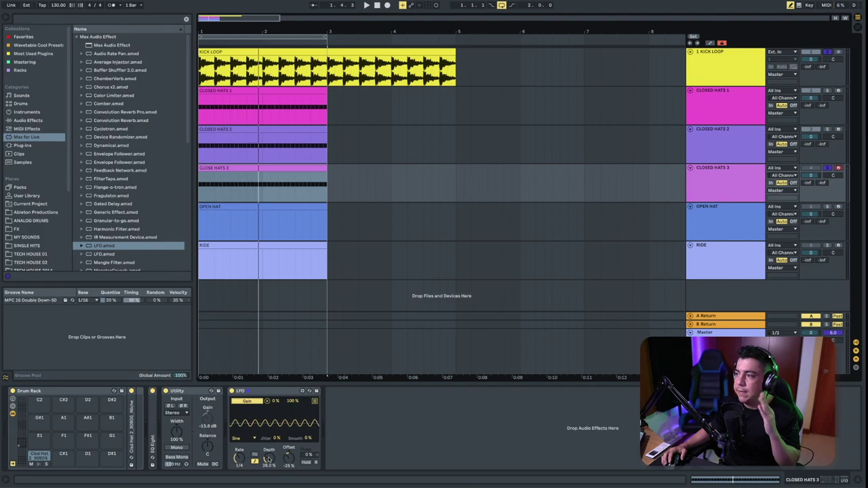
# Set the LFO's depth to about 27.6% and its phase to about 28%, and audition all tracks with no solos active
pyautogui.press('space')
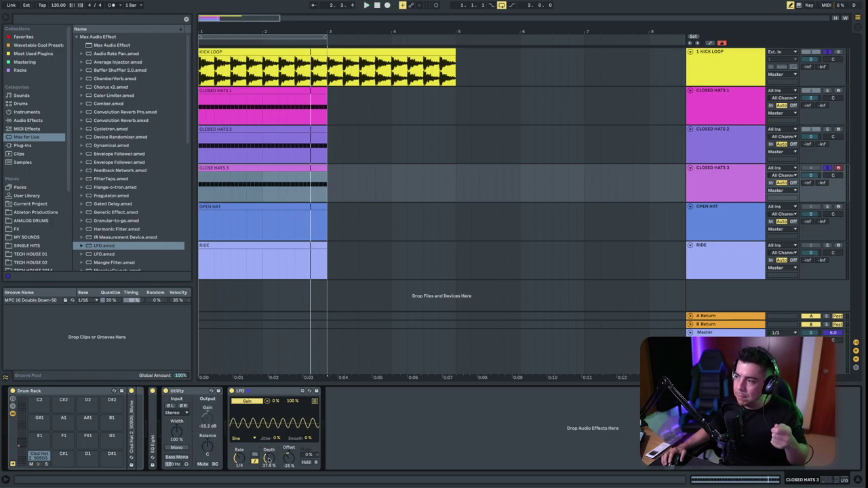
pyautogui.press('space')
pyautogui.moveTo(269, 460); pyautogui.dragTo(269, 467)
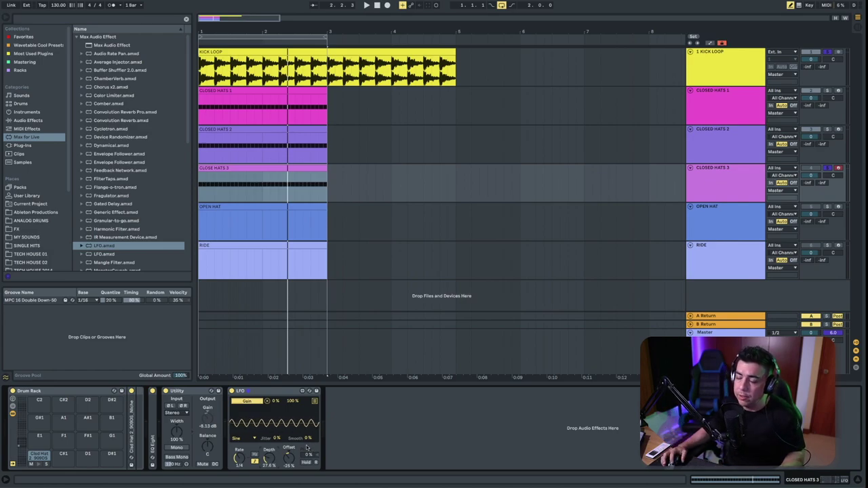
pyautogui.press('space')
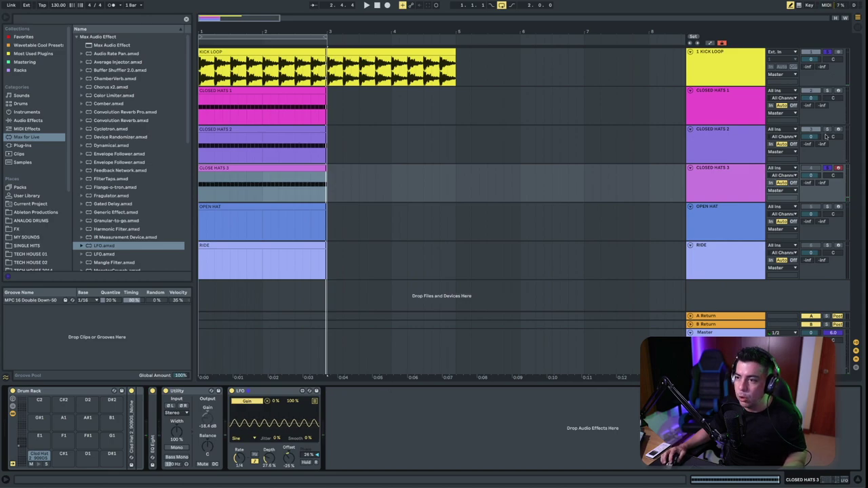
pyautogui.click(814, 168)
pyautogui.press('space')
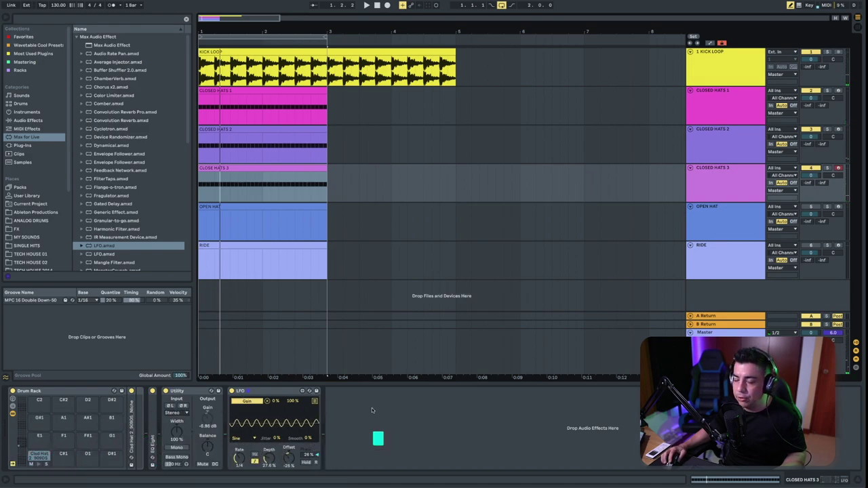
# Add a second Utility device after the LFO on CLOSED HATS 3
pyautogui.click(33, 113)
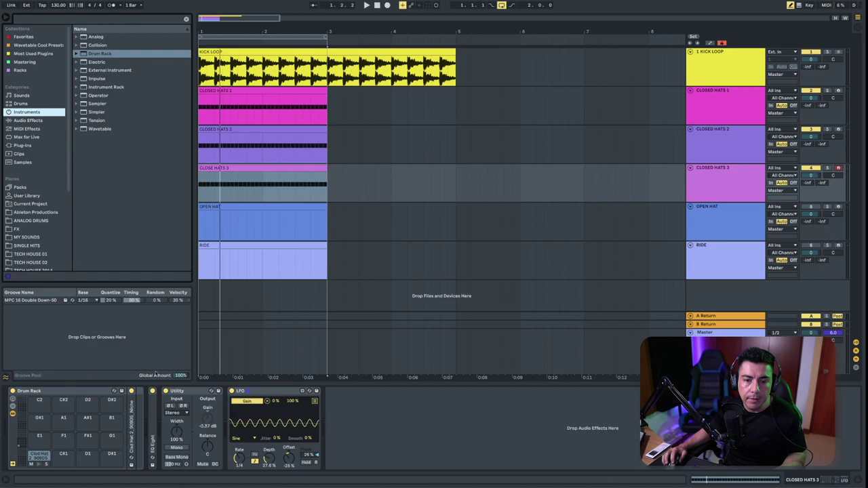
pyautogui.click(32, 120)
pyautogui.moveTo(95, 251); pyautogui.dragTo(430, 453)
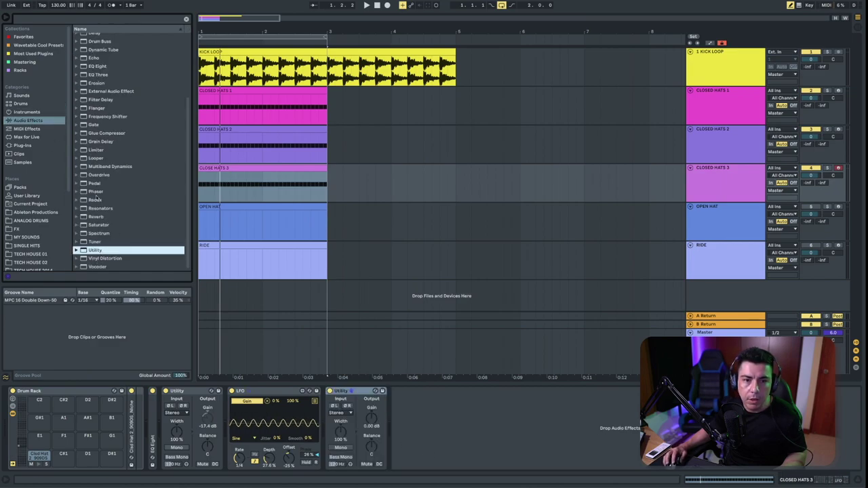
# Add a second LFO, map it to the second Utility's Gain, and set a synced rate of 2, depth about 41.7% and offset about -43%
pyautogui.click(26, 136)
pyautogui.click(34, 129)
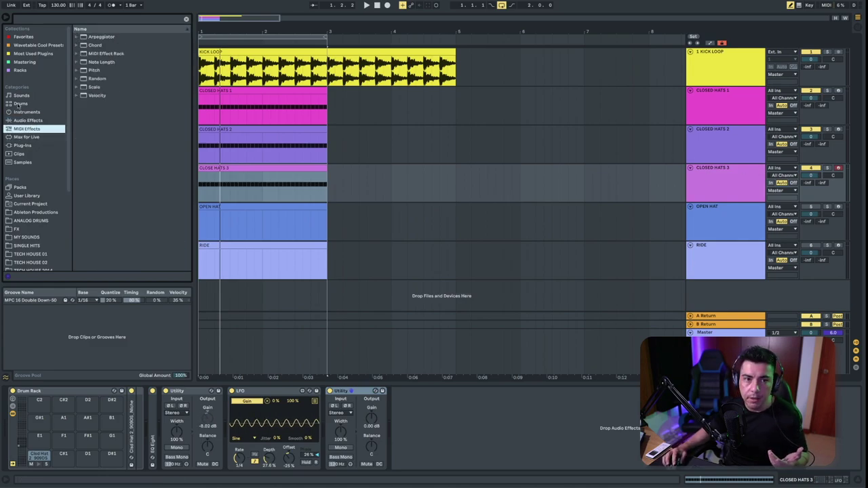
pyautogui.click(29, 137)
pyautogui.click(107, 248)
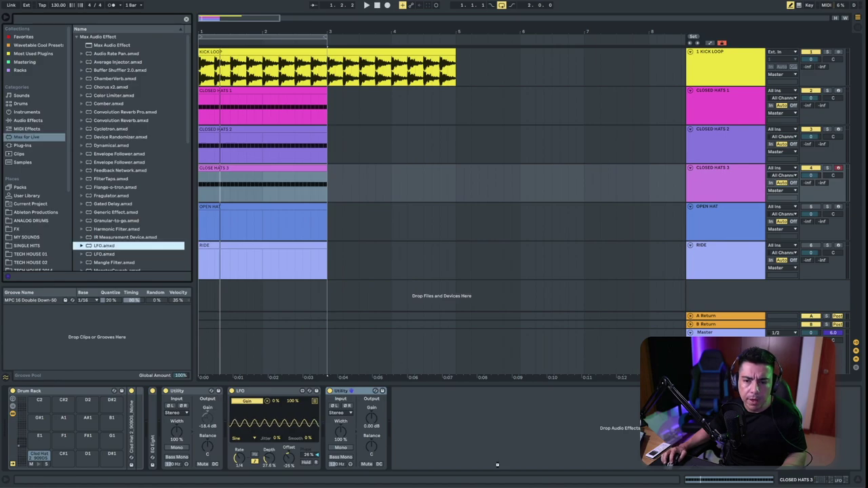
pyautogui.moveTo(501, 467); pyautogui.dragTo(456, 432)
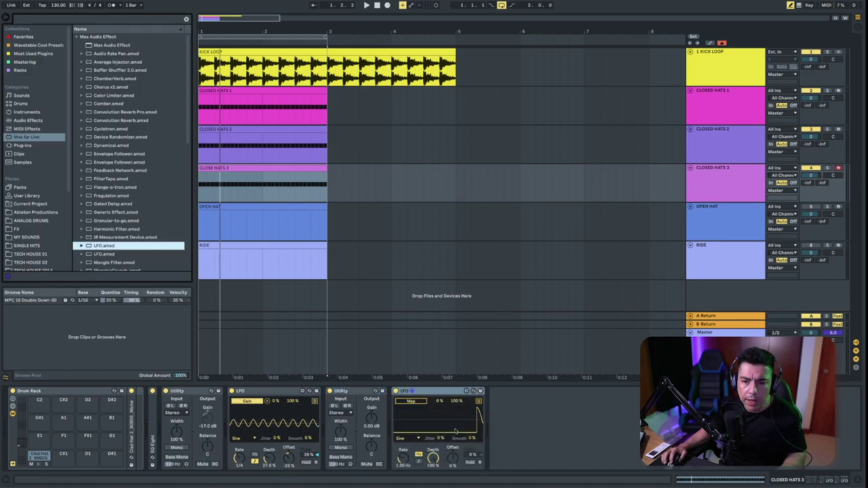
pyautogui.click(412, 402)
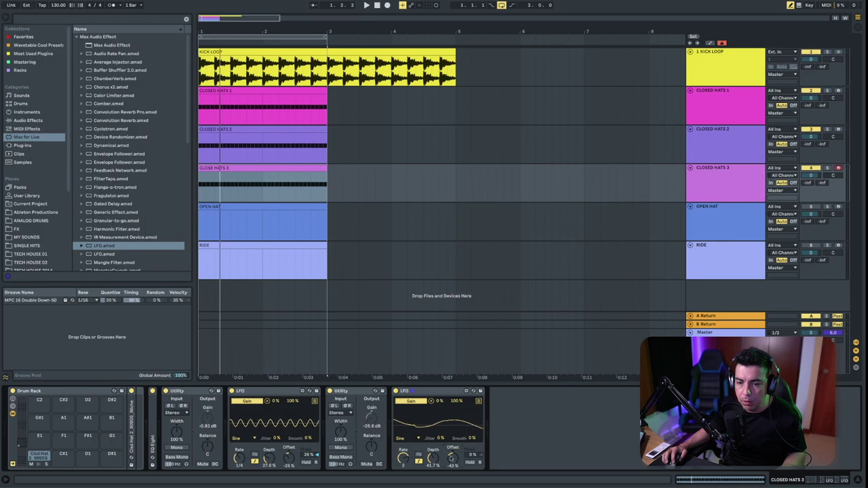
# Solo CLOSED HATS 3 and reduce the second LFO's depth to about 20.5% while auditioning
pyautogui.click(827, 168)
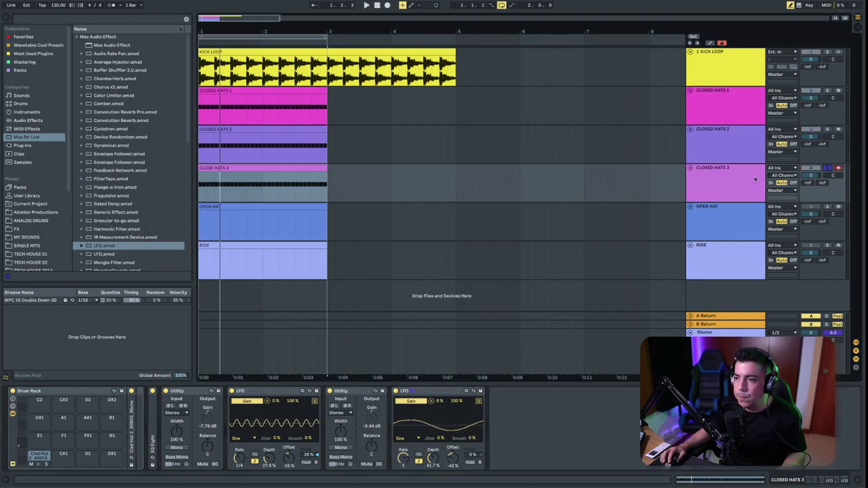
pyautogui.press('space')
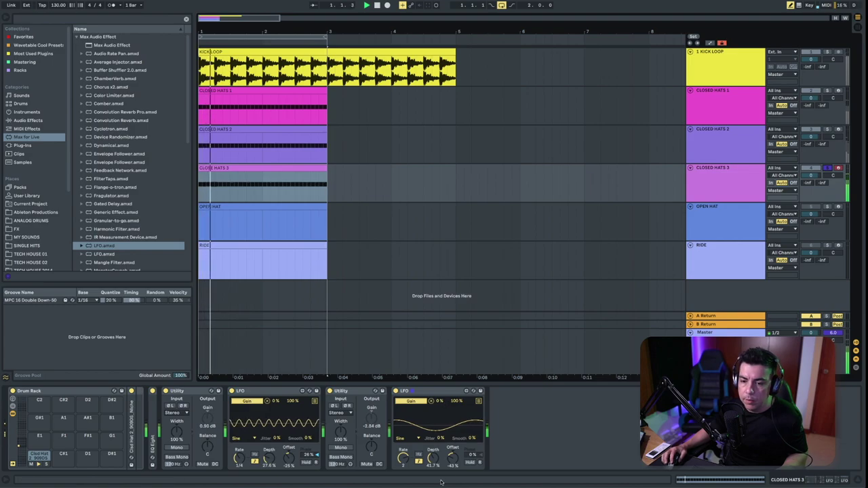
pyautogui.press('space')
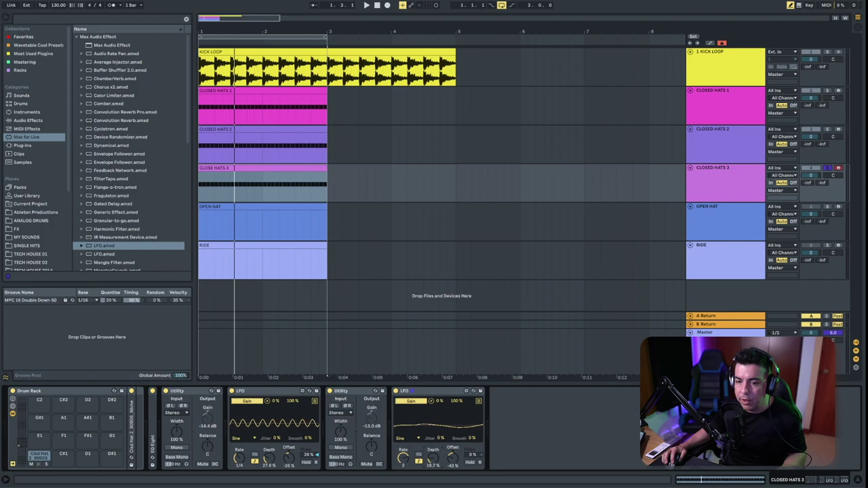
pyautogui.press('space')
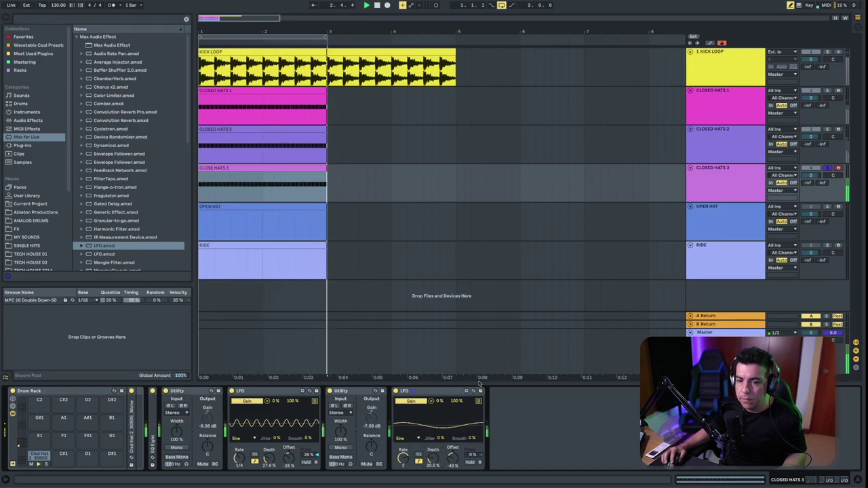
# Add an Auto Pan effect at the end of the CLOSED HATS 3 device chain and play the loop
pyautogui.click(27, 120)
pyautogui.scroll(-1, 129, 113)
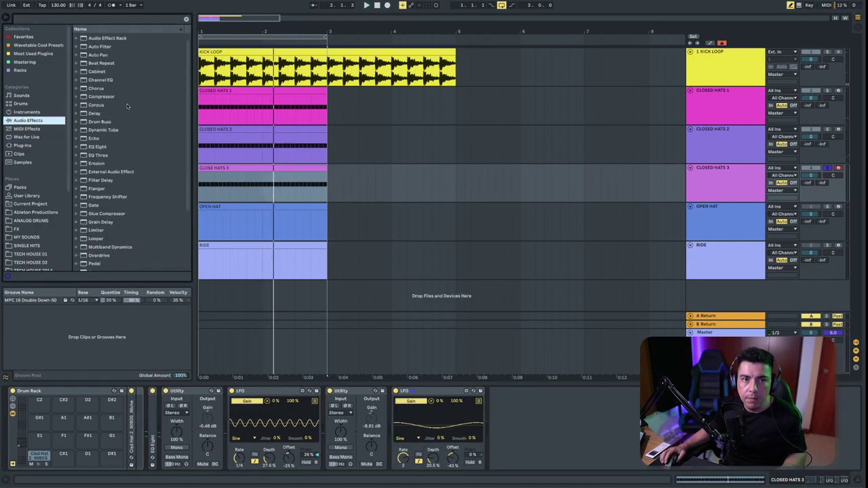
pyautogui.scroll(1, 100, 80)
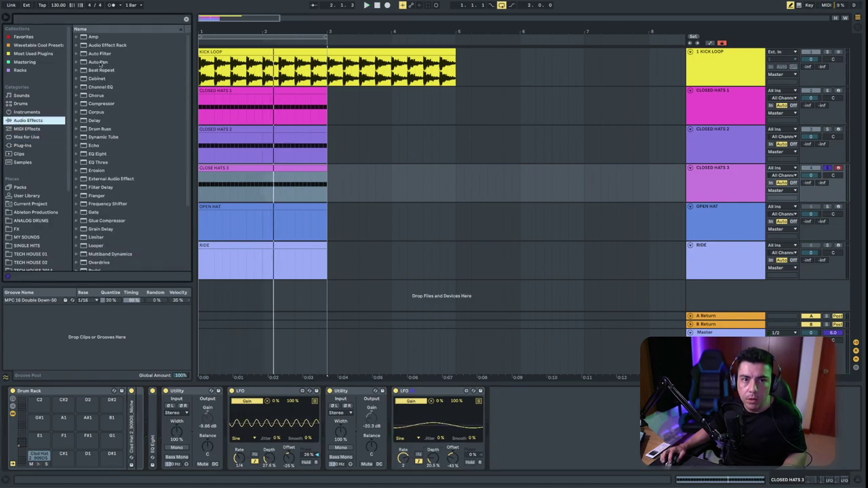
pyautogui.doubleClick(99, 62)
pyautogui.press('space')
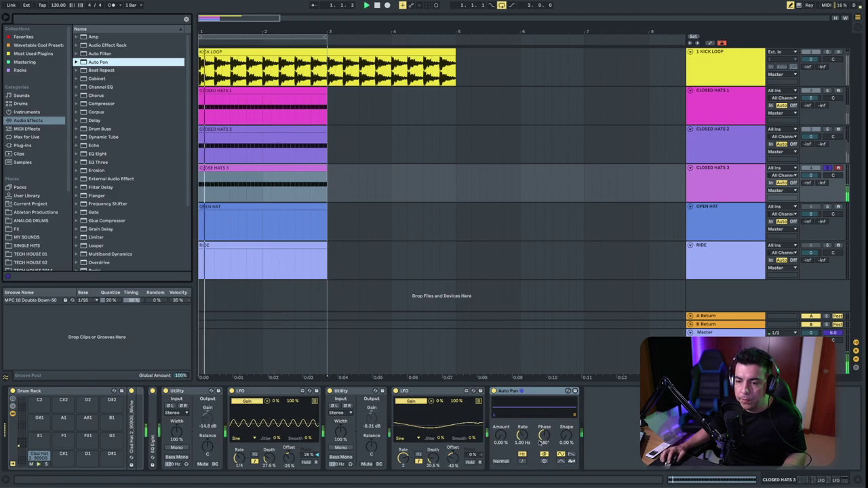
# Set Auto Pan's amount to about 24.6% with a tempo-synced rate of 4, and check the track's stereo level in the mixer
pyautogui.moveTo(501, 435); pyautogui.dragTo(500, 417)
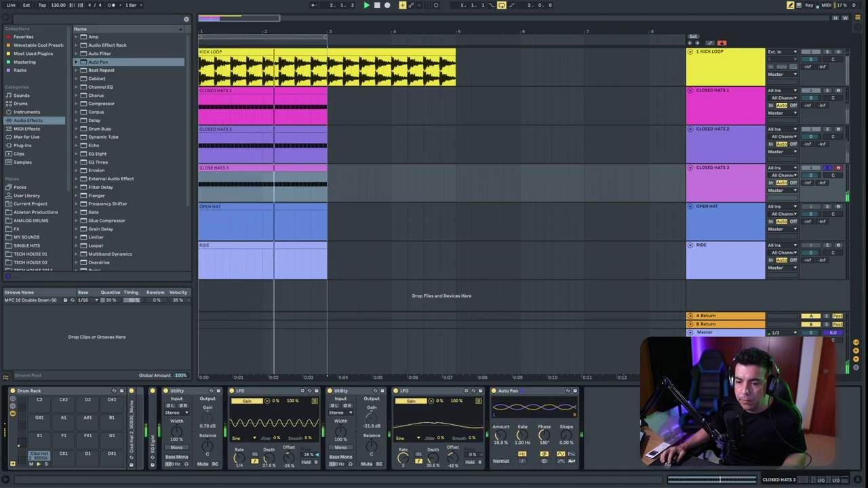
pyautogui.click(522, 461)
pyautogui.moveTo(520, 438)
pyautogui.mouseDown()
pyautogui.moveTo(523, 407)
pyautogui.moveTo(522, 442)
pyautogui.mouseUp()
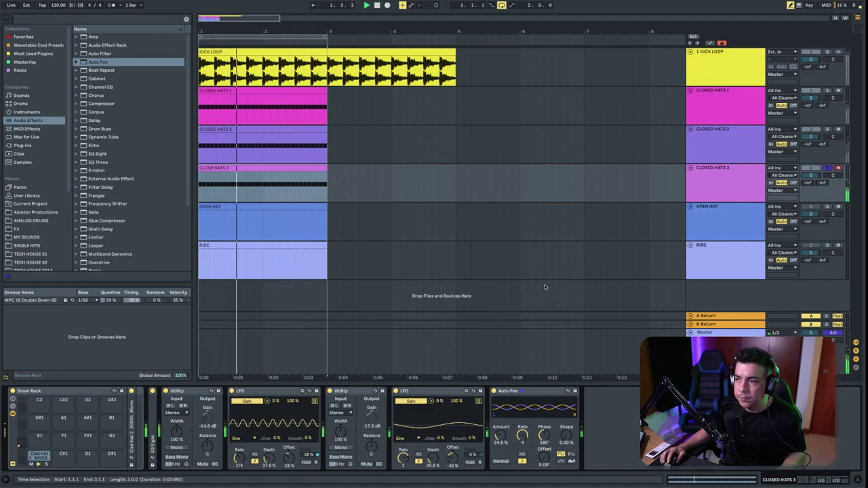
pyautogui.press('Tab')
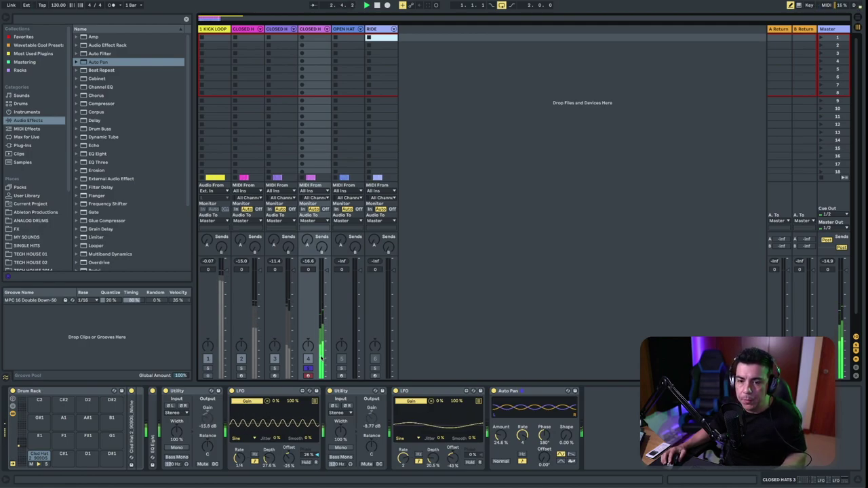
pyautogui.press('Tab')
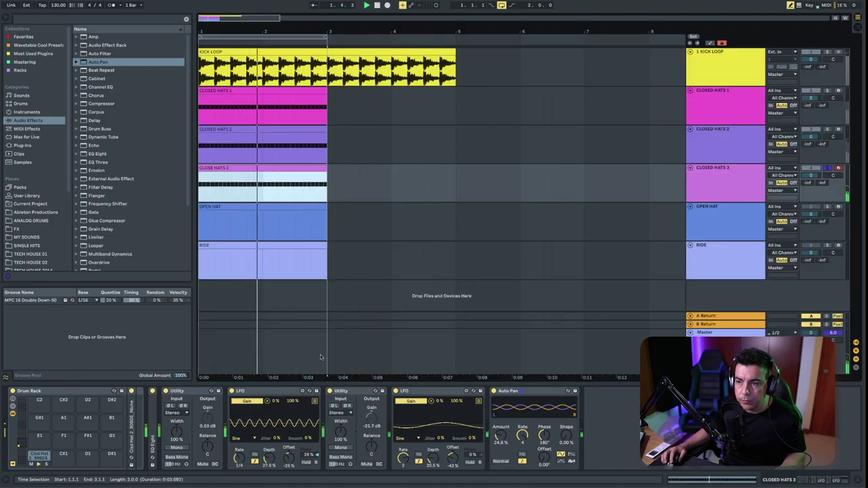
# Unsolo CLOSED HATS 3 and balance the mixer levels: CLOSED HATS 1 at -1.7, CLOSED HATS 2 at 2.5, CLOSED HATS 3 at 6.0, RIDE at -7.1
pyautogui.click(828, 167)
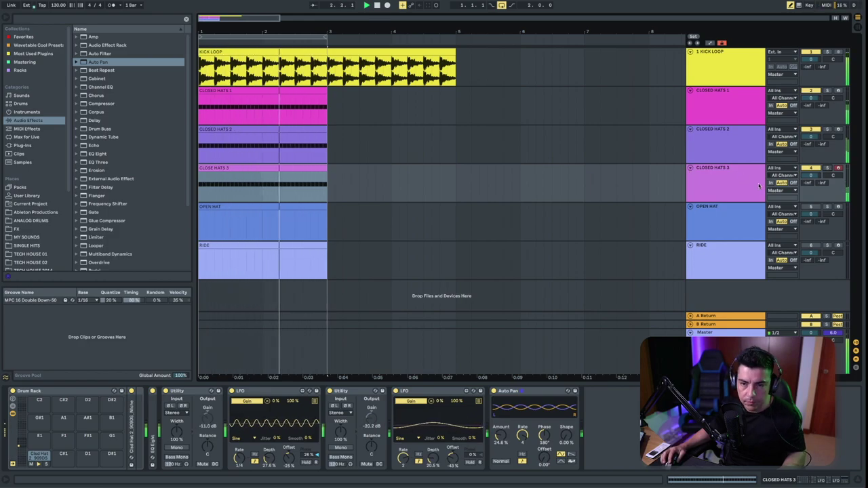
pyautogui.press('Tab')
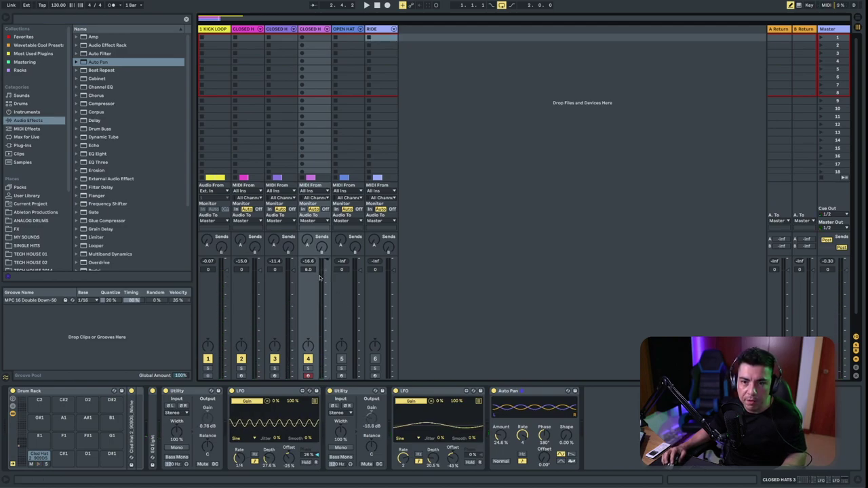
pyautogui.press('space')
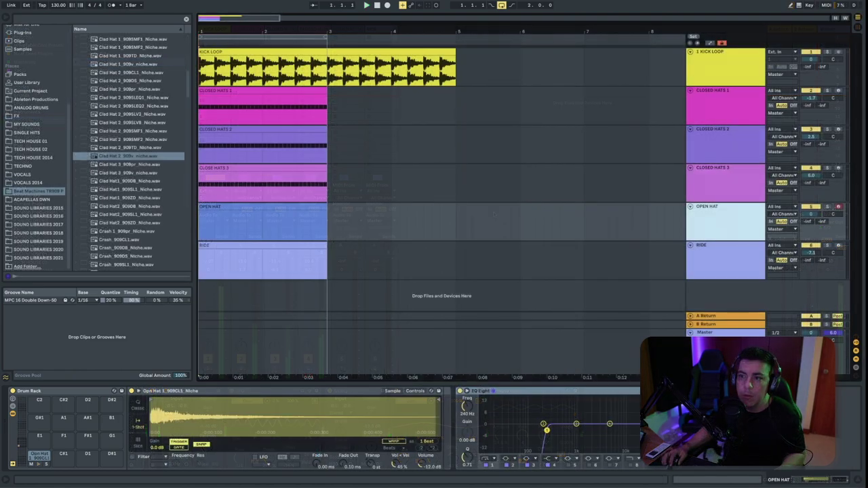
pyautogui.press('Tab')
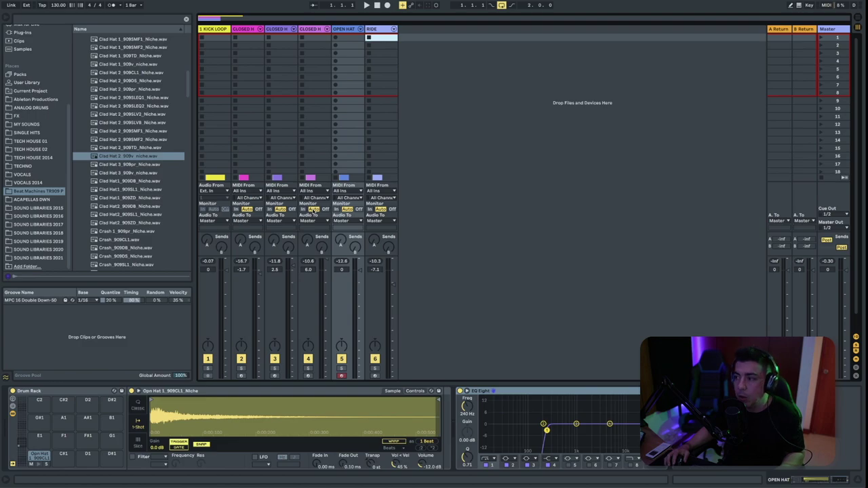
pyautogui.press('Tab')
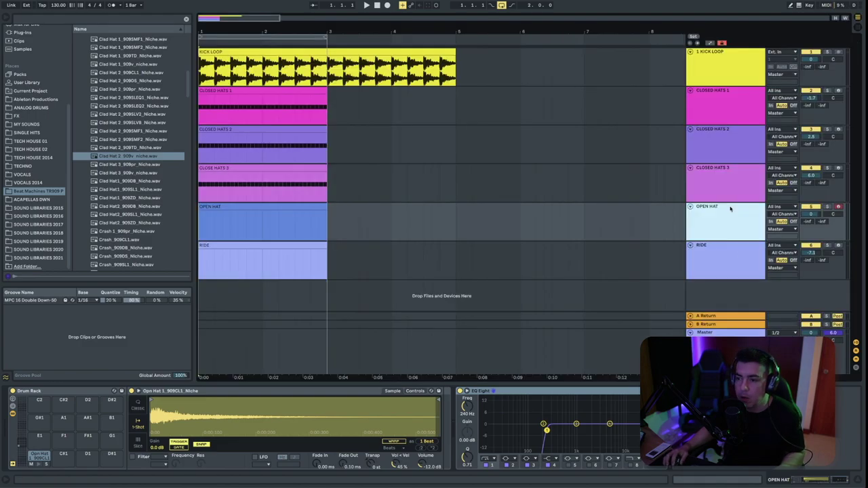
# Program off-beat notes in the OPEN HAT clip with extra syncopated hits near the end of bar 2, and audition the loop
pyautogui.click(237, 207)
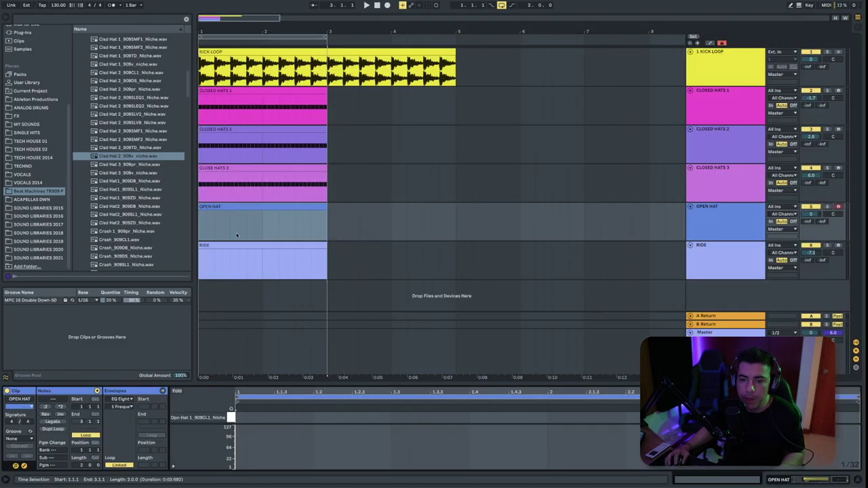
pyautogui.click(278, 417)
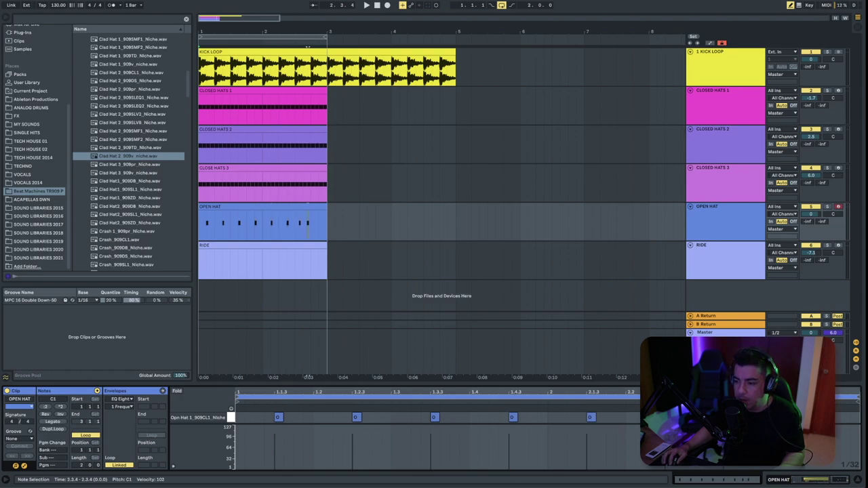
pyautogui.press('space')
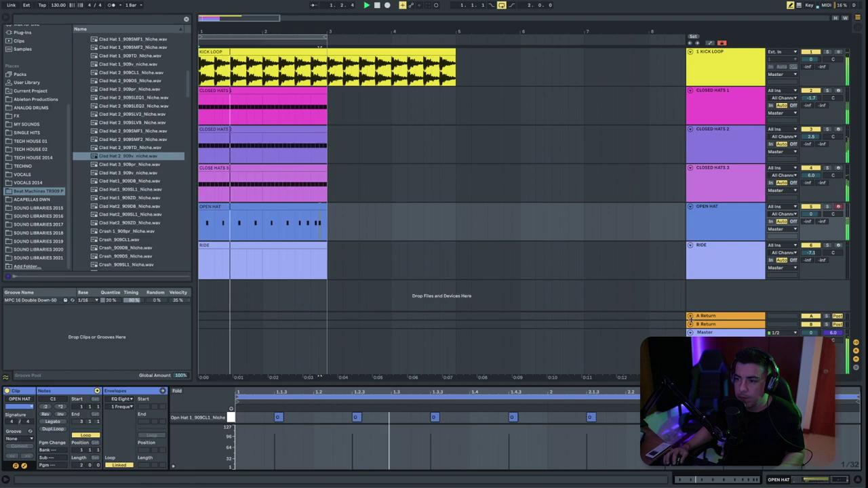
pyautogui.press('space')
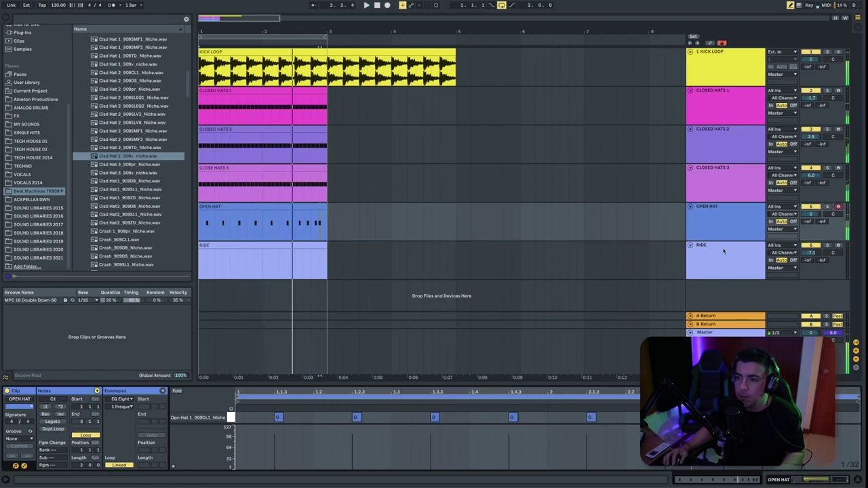
# Fill the two-bar RIDE clip with notes on every eighth starting at 1.1.1, and play the loop
pyautogui.click(722, 268)
pyautogui.hotkey('ctrl', 'shift', 'm')
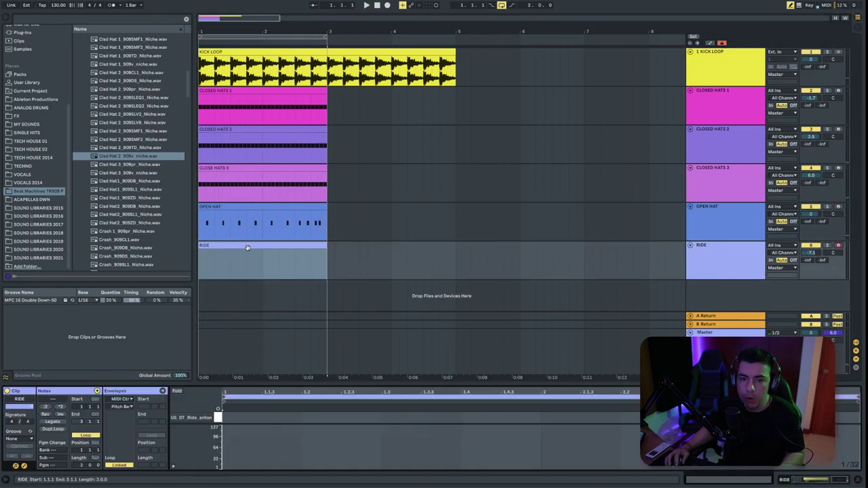
pyautogui.click(226, 417)
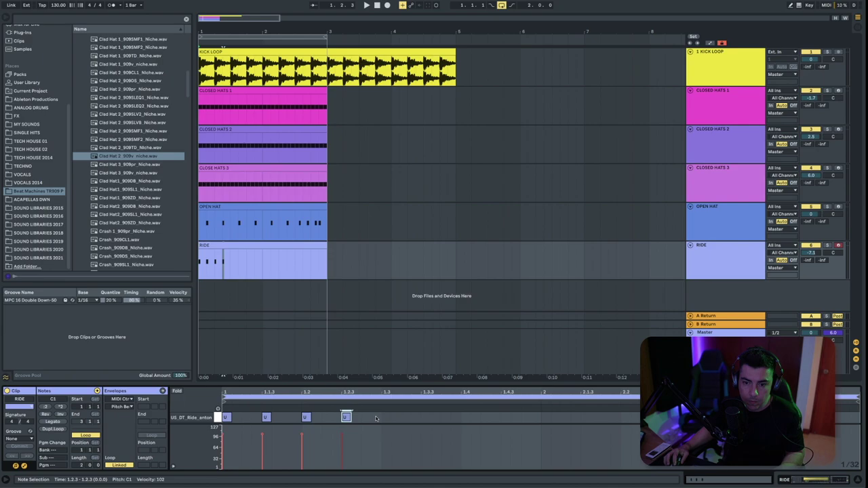
pyautogui.hotkey('ctrl', 'd')
pyautogui.hotkey('ctrl', 'd')
pyautogui.hotkey('ctrl', 'd')
pyautogui.hotkey('ctrl', 'd')
pyautogui.hotkey('ctrl', 'd')
pyautogui.hotkey('ctrl', 'd')
pyautogui.hotkey('ctrl', 'd')
pyautogui.press('space')
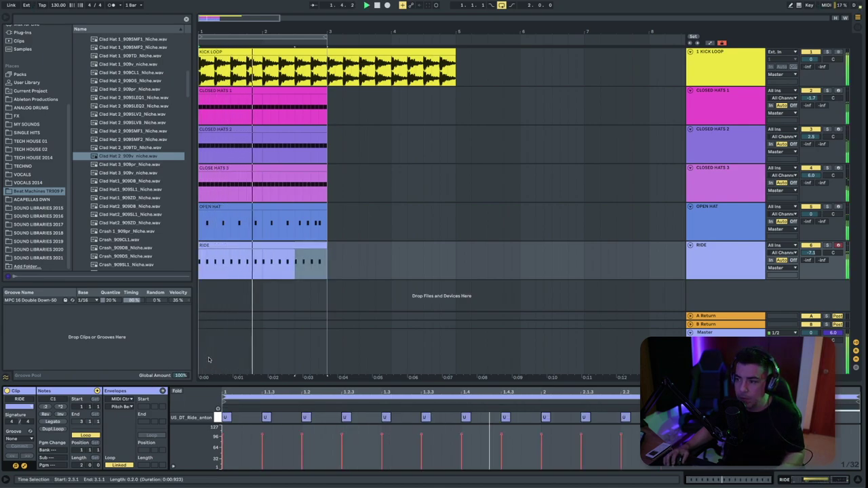
# Transpose the ride sample to +2 st and lower the RIDE track volume to -9.6 while auditioning the loop
pyautogui.click(726, 255)
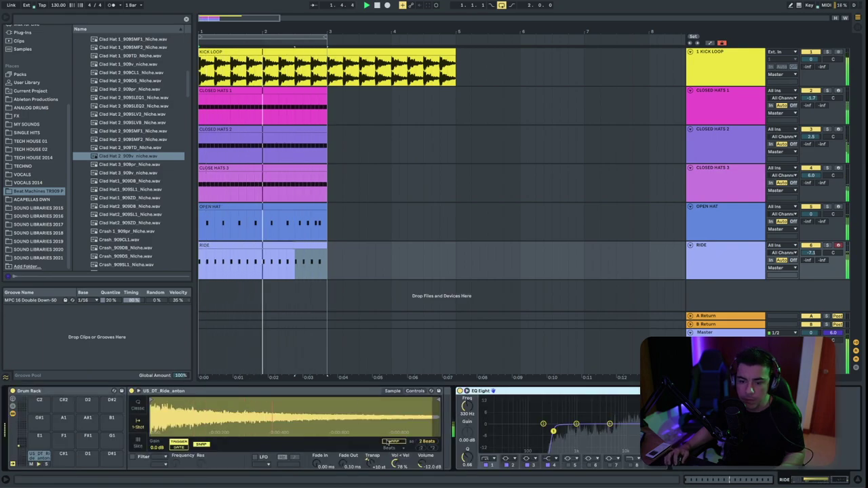
pyautogui.moveTo(374, 464); pyautogui.dragTo(373, 469)
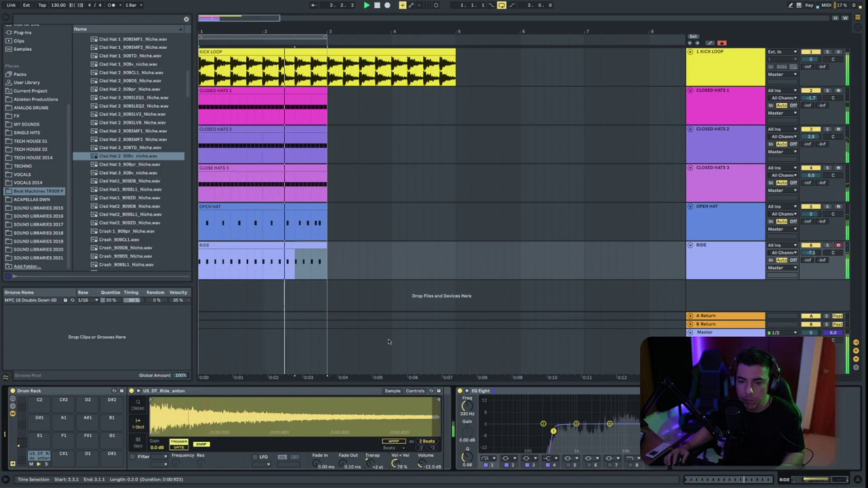
pyautogui.press('space')
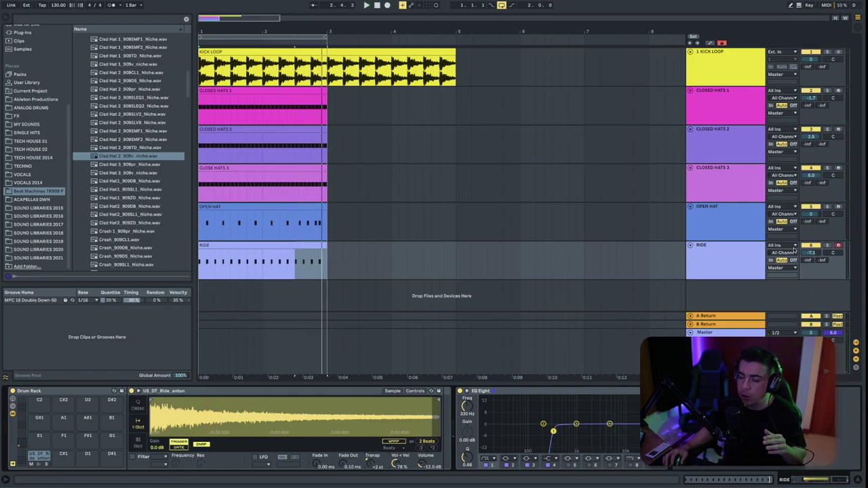
pyautogui.moveTo(811, 253); pyautogui.dragTo(811, 257)
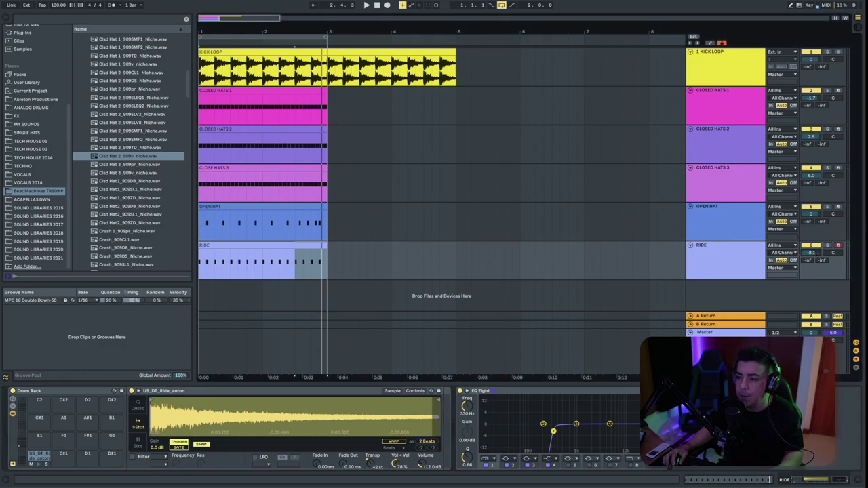
pyautogui.press('space')
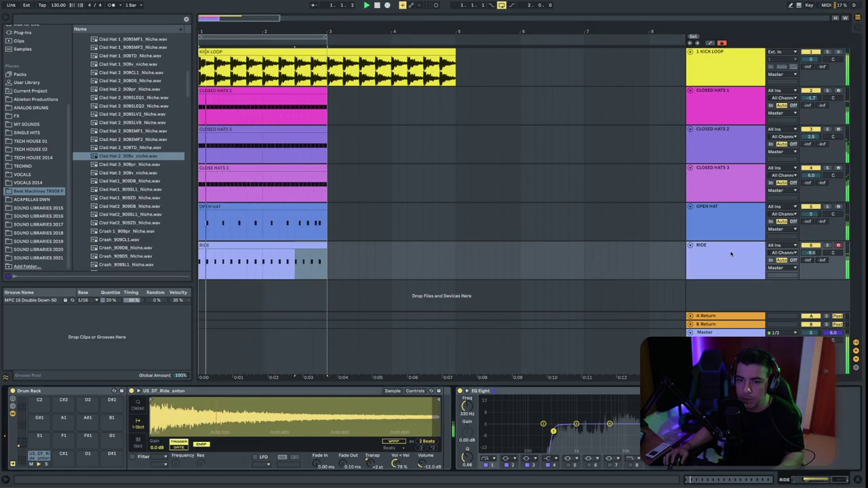
pyautogui.press('space')
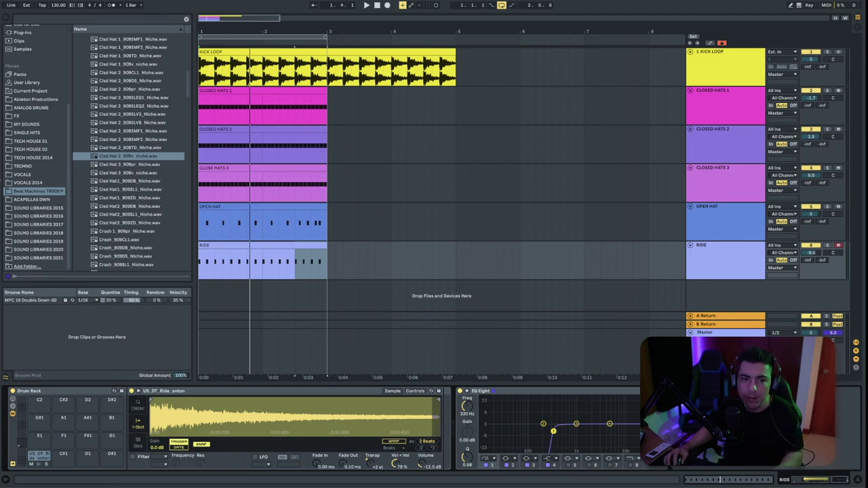
# Solo RIDE, add a Max for Live LFO to its device chain, and map it to the sampler's Vol < Vel
pyautogui.click(827, 246)
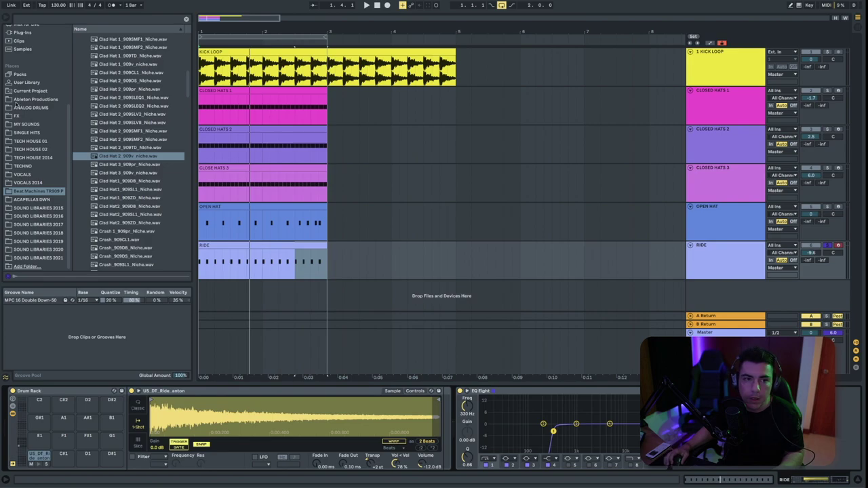
pyautogui.scroll(5, 12, 103)
pyautogui.click(30, 129)
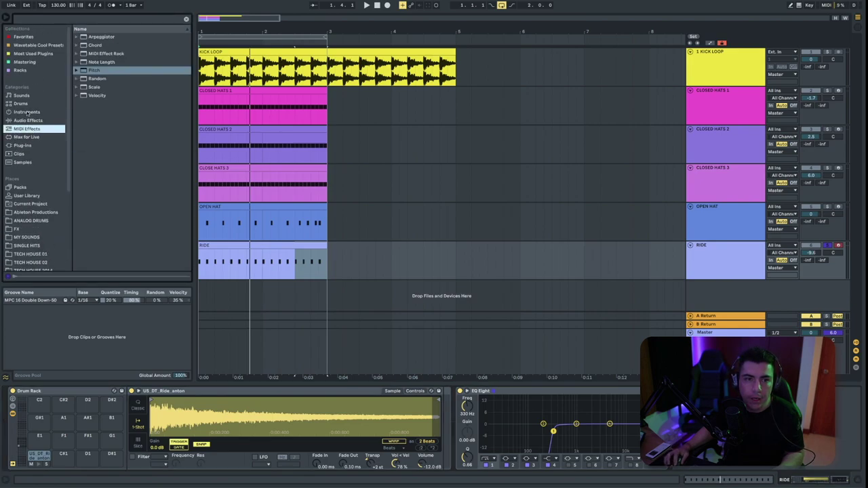
pyautogui.click(26, 137)
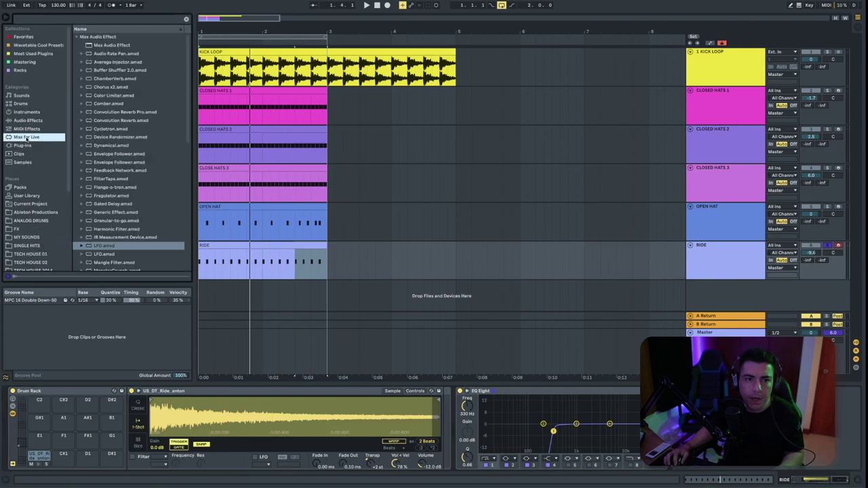
pyautogui.moveTo(104, 247); pyautogui.dragTo(232, 275)
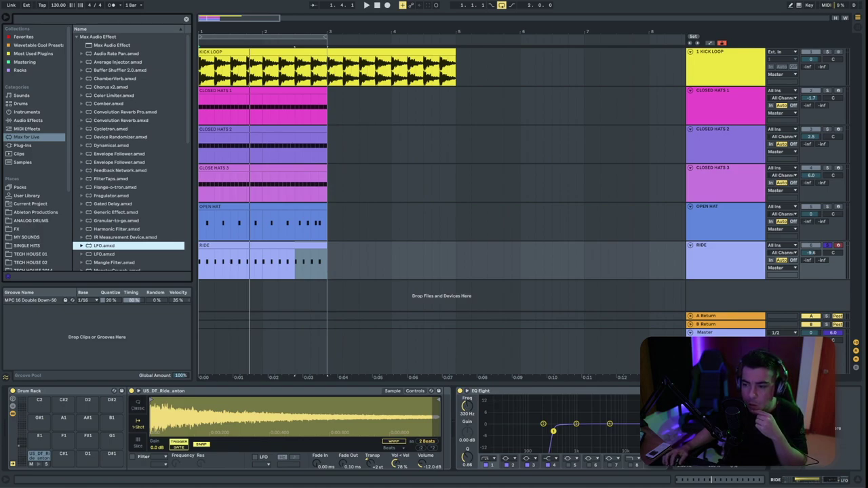
pyautogui.click(463, 405)
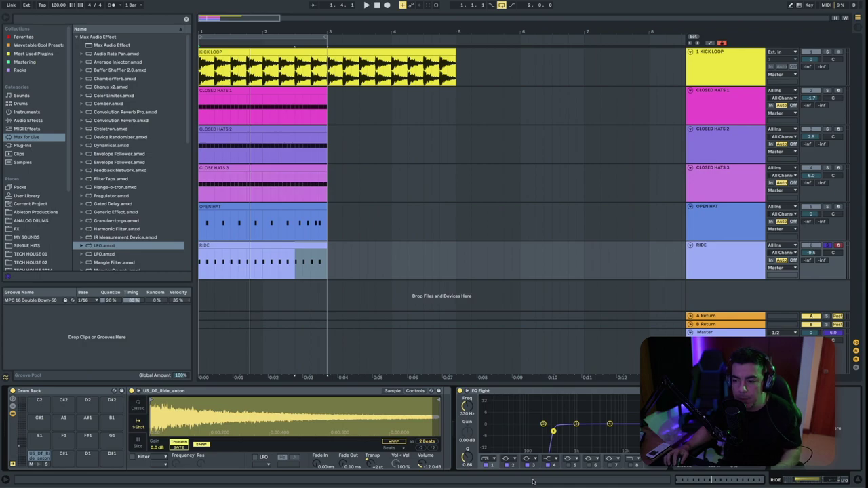
# Set the ride's LFO to a synced rate of 3/8 and a depth of 46.5% while auditioning, and unsolo RIDE
pyautogui.press('space')
pyautogui.moveTo(395, 464); pyautogui.dragTo(396, 486)
pyautogui.press('space')
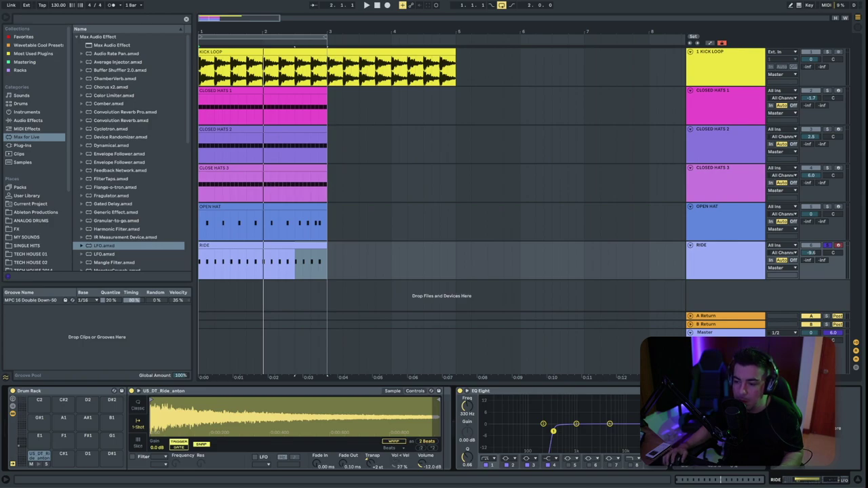
pyautogui.press('space')
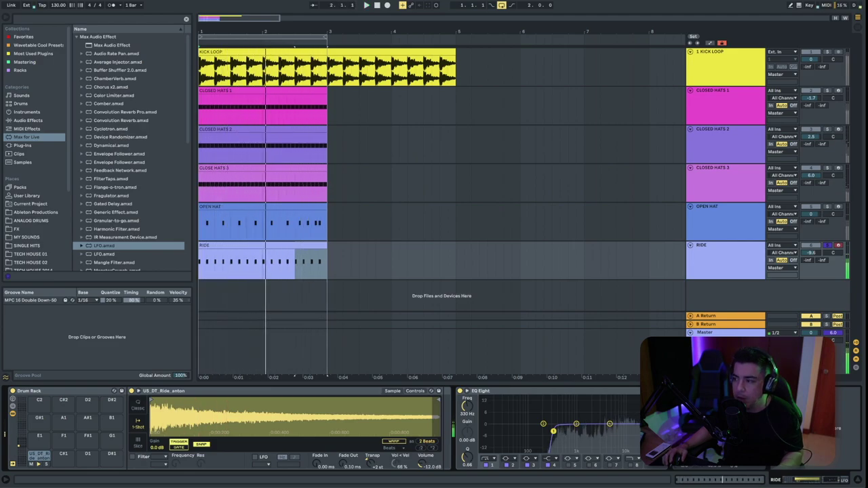
pyautogui.press('space')
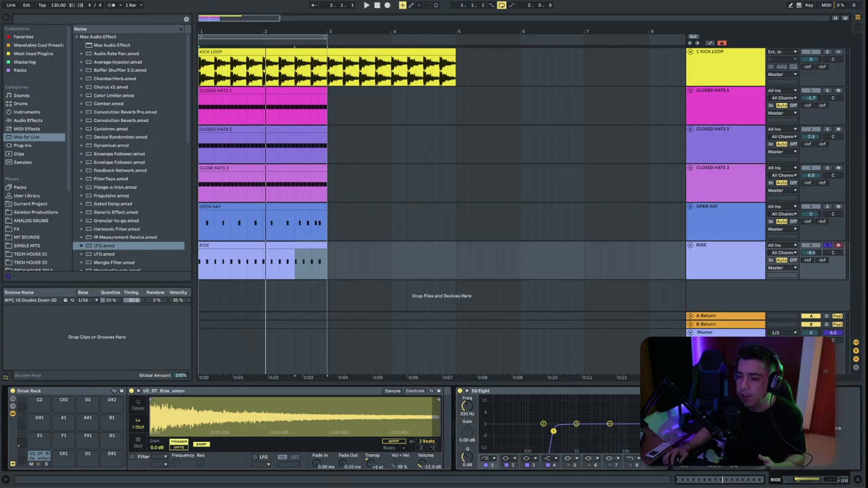
pyautogui.press('space')
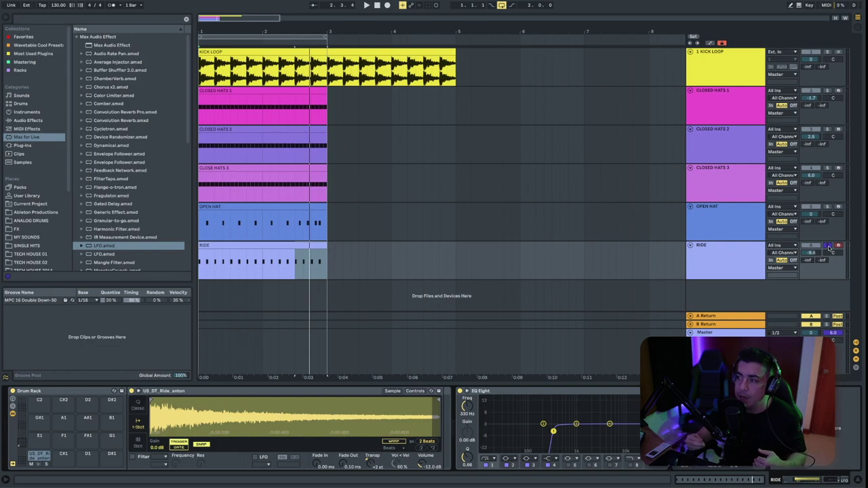
pyautogui.press('space')
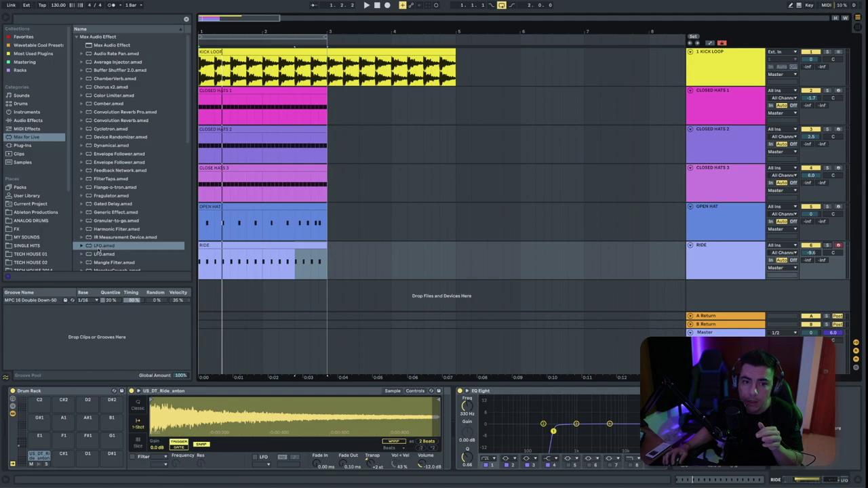
# Add a second LFO to RIDE, map it to the ride sample's Transpose, and set its depth to about 16.5% and offset to 24%
pyautogui.moveTo(99, 247); pyautogui.dragTo(333, 255)
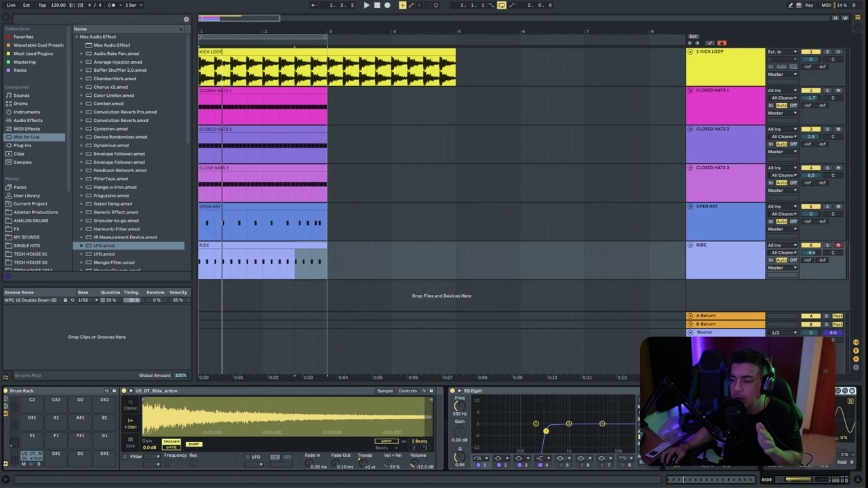
pyautogui.click(384, 465)
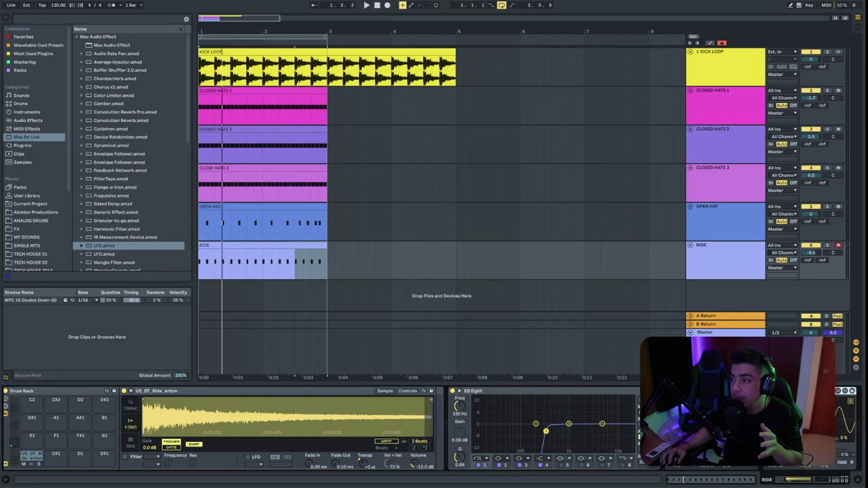
pyautogui.doubleClick(574, 391)
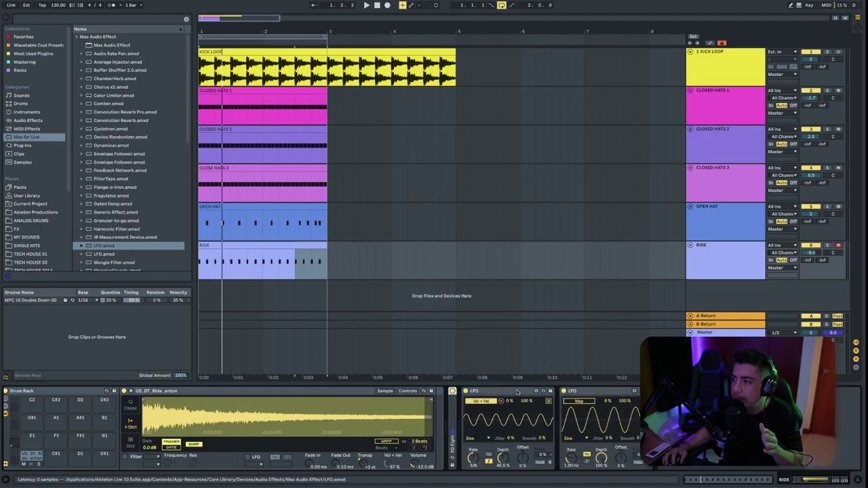
pyautogui.click(577, 401)
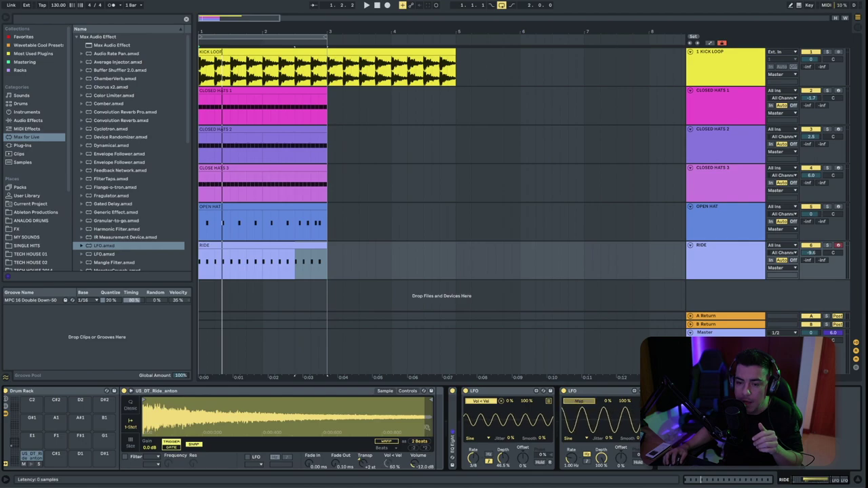
pyautogui.click(365, 465)
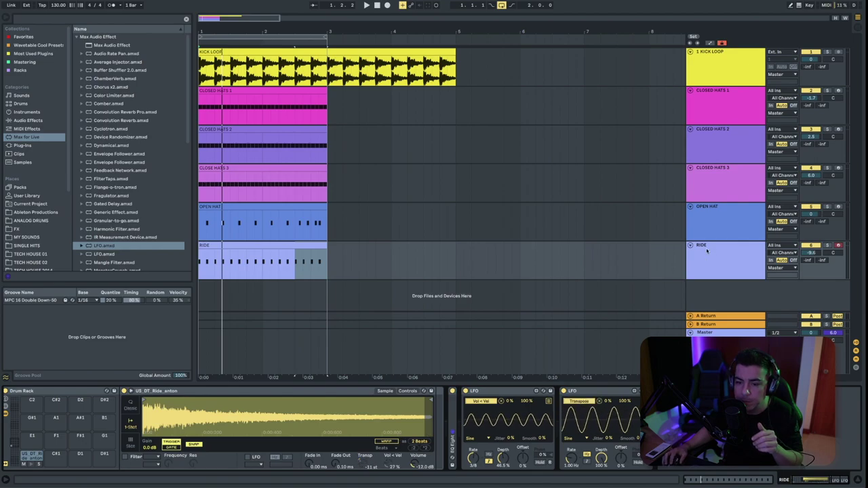
pyautogui.click(361, 469)
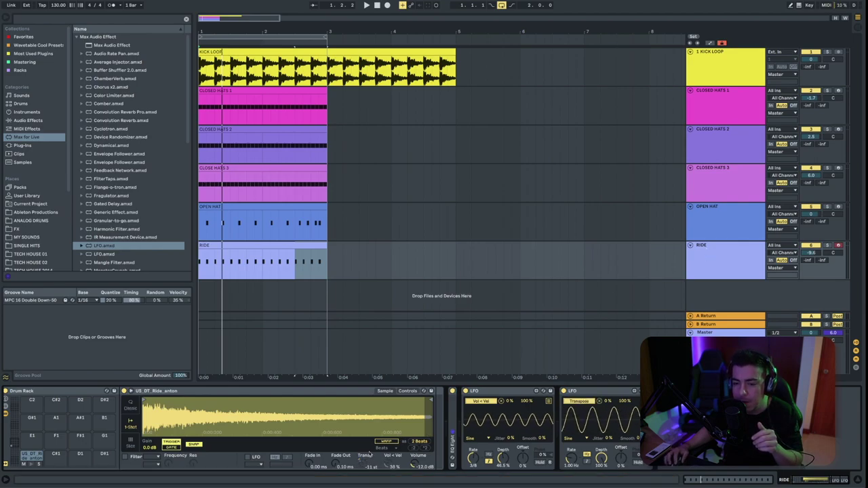
pyautogui.moveTo(608, 459); pyautogui.dragTo(599, 464)
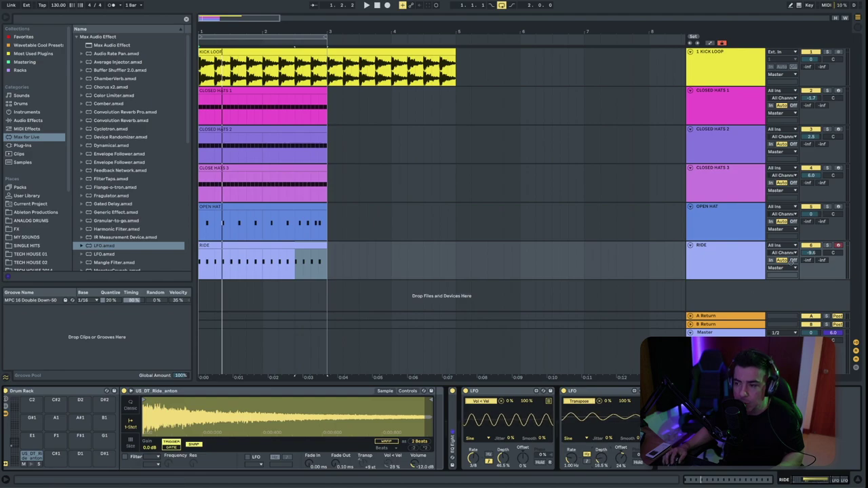
# Sync the rate of RIDE's Transpose LFO at 2 while auditioning the ride soloed, and unsolo RIDE
pyautogui.press('space')
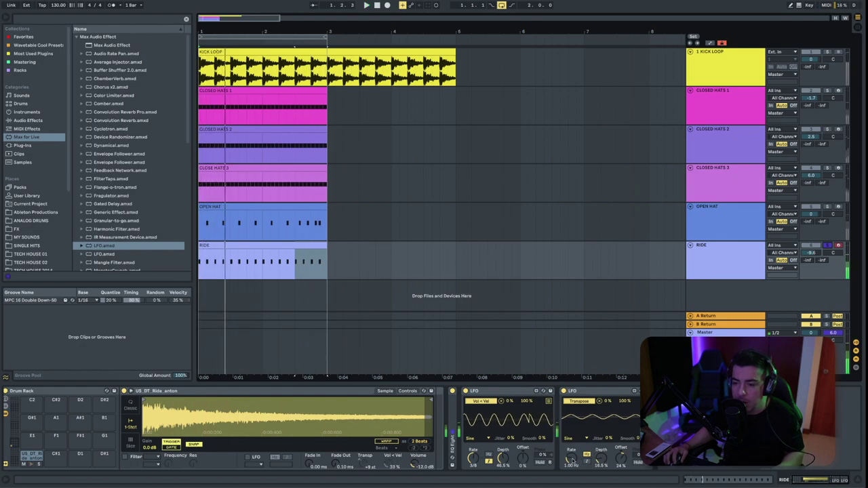
pyautogui.click(588, 461)
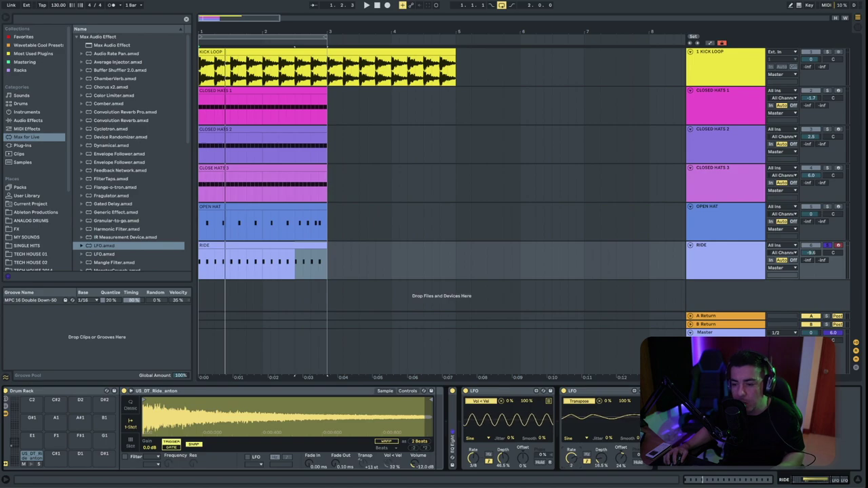
pyautogui.press('space')
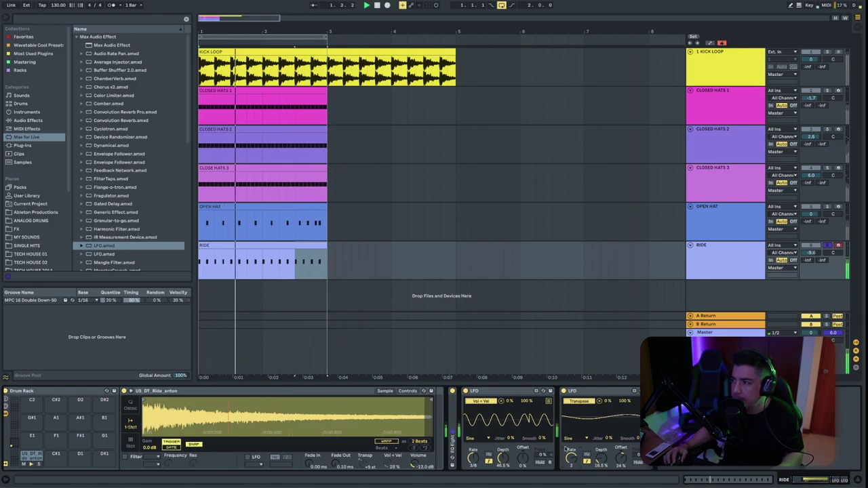
pyautogui.click(829, 246)
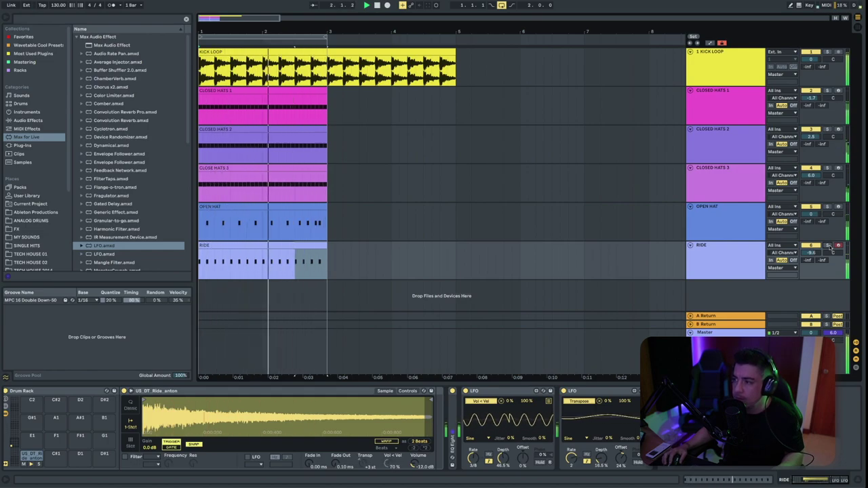
# Turn off RIDE's Transpose LFO and audition the full loop without it
pyautogui.click(563, 391)
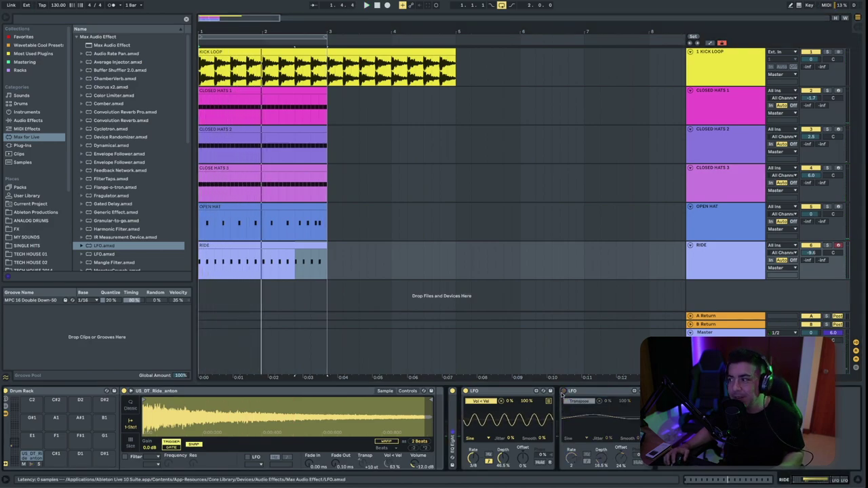
pyautogui.press('space')
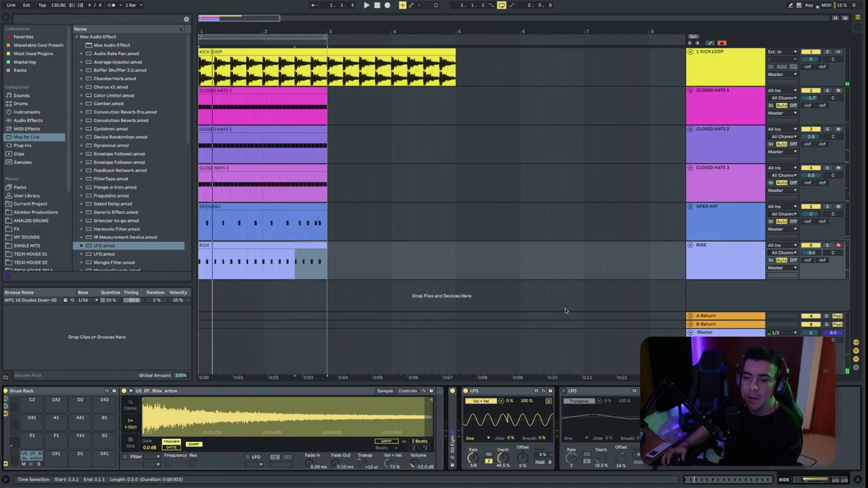
# Go through the hat tracks' device chains, starting with OPEN HAT
pyautogui.click(730, 254)
pyautogui.click(734, 218)
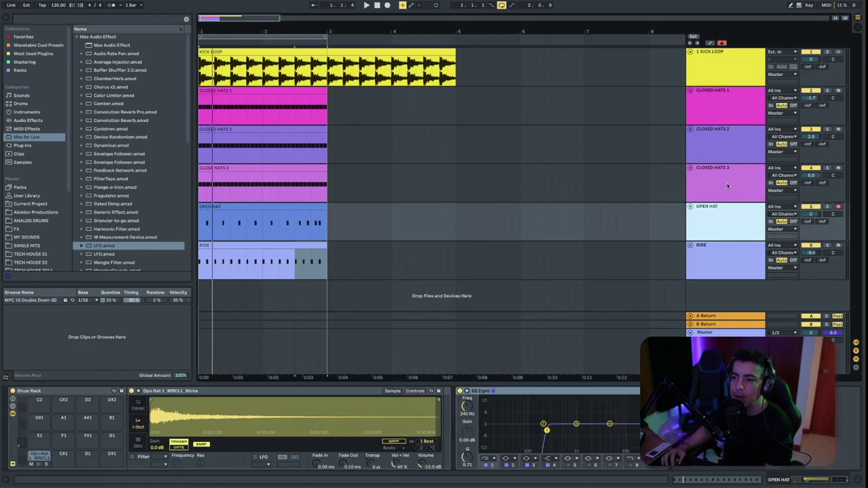